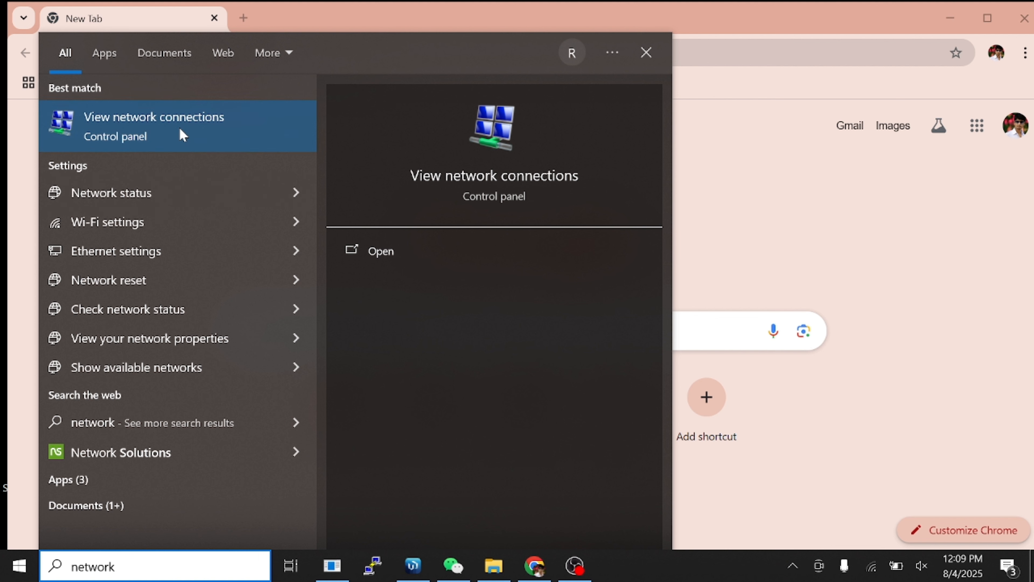
Open the View network connections result from the Windows search for 'network'.
click(163, 117)
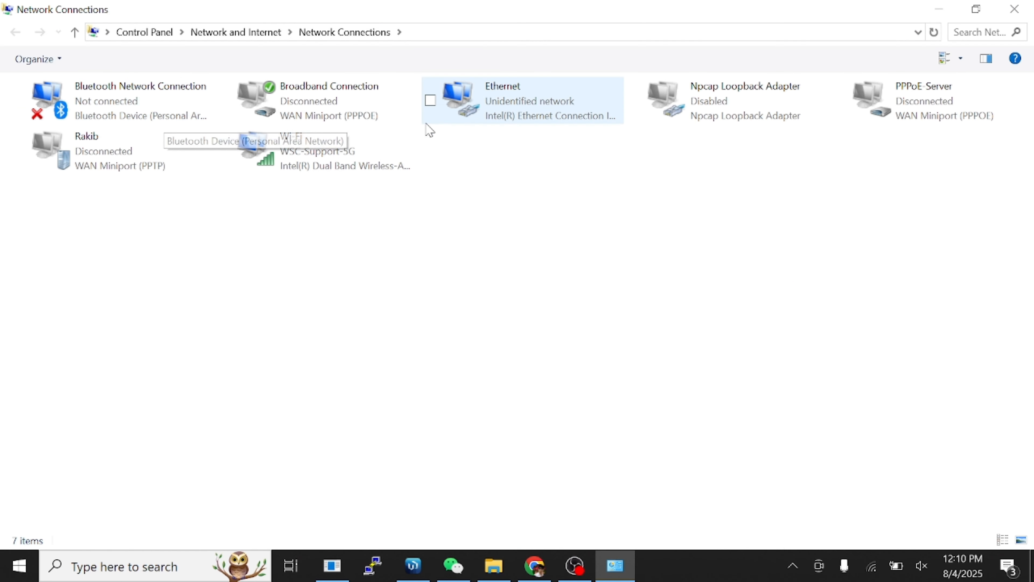
Give Ethernet's IPv4 a manual address 192.168.0.1 with mask 255.255.255.0 and confirm.
right_click(521, 107)
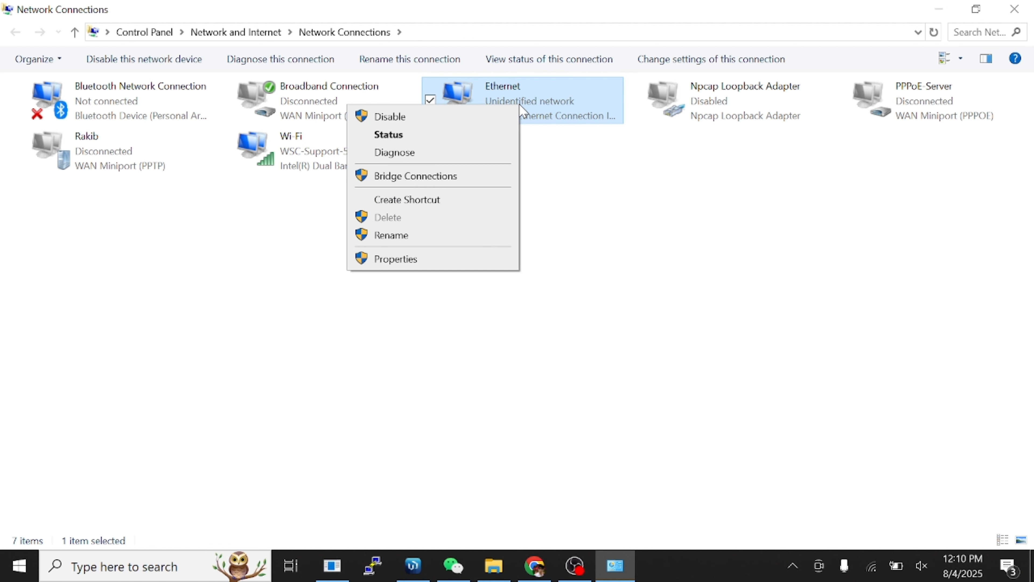
click(395, 259)
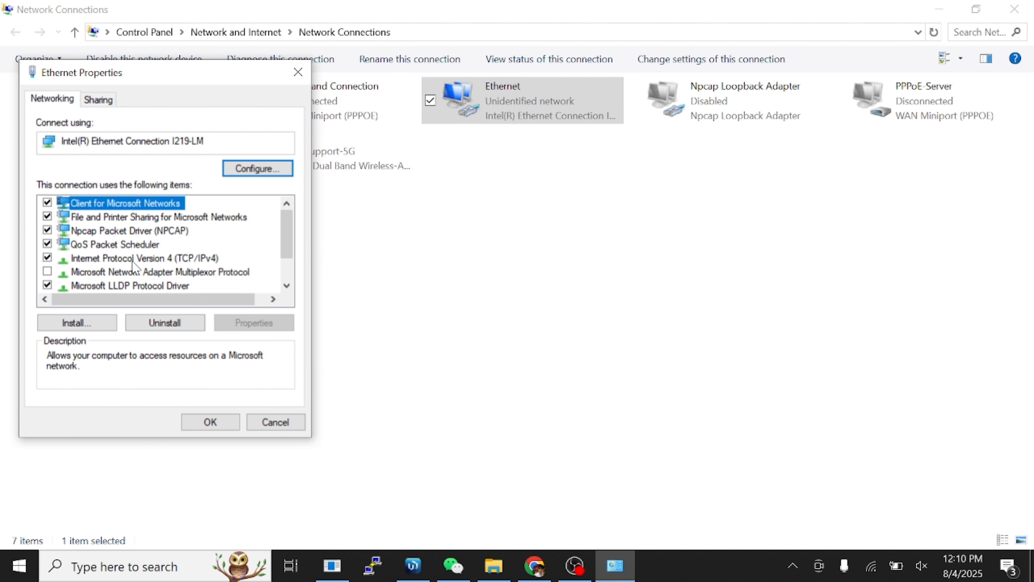
click(156, 259)
double_click(182, 260)
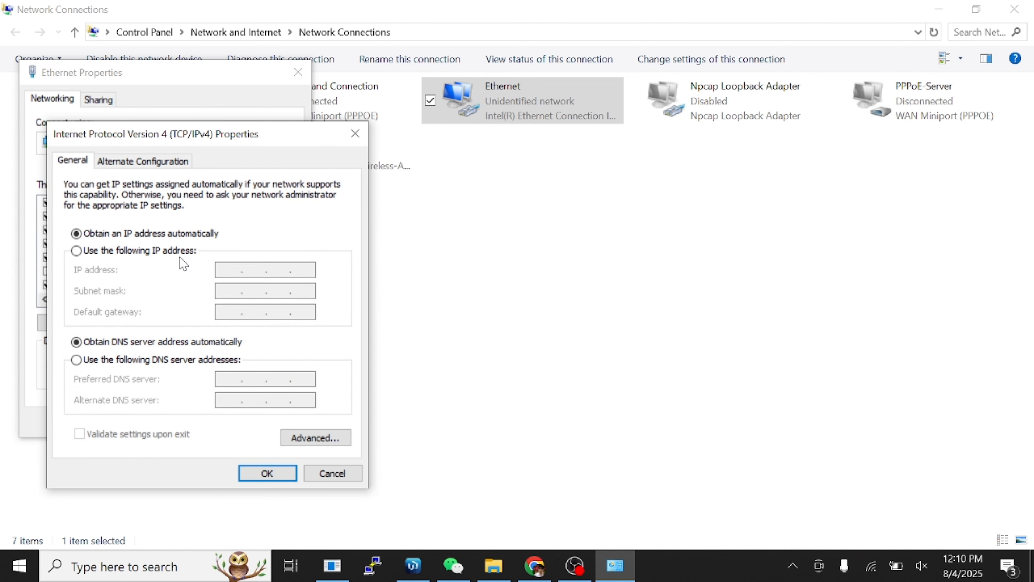
click(103, 252)
click(223, 269)
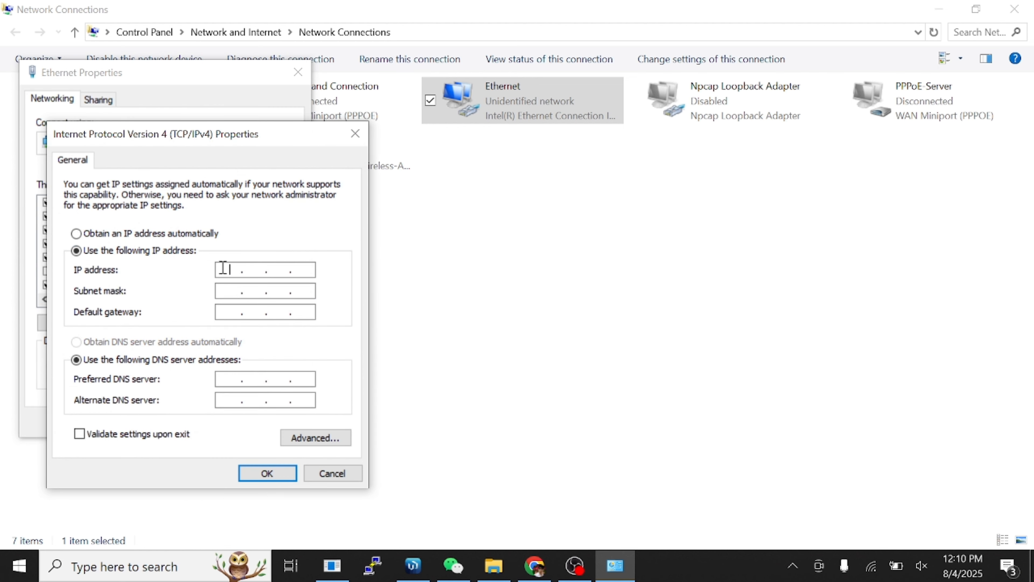
text(192 . 168 . 0 . 1)
click(301, 290)
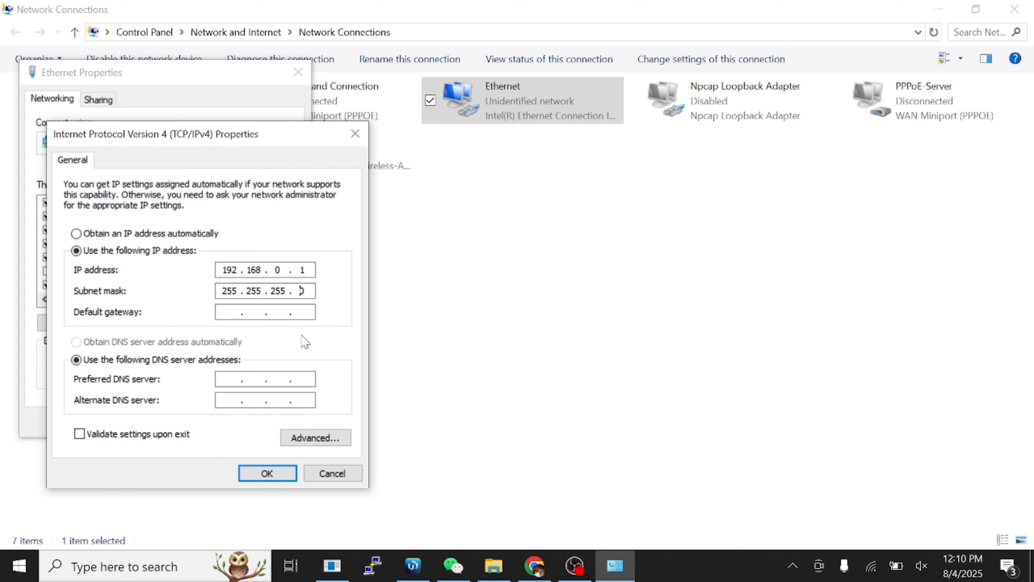
click(272, 478)
click(221, 426)
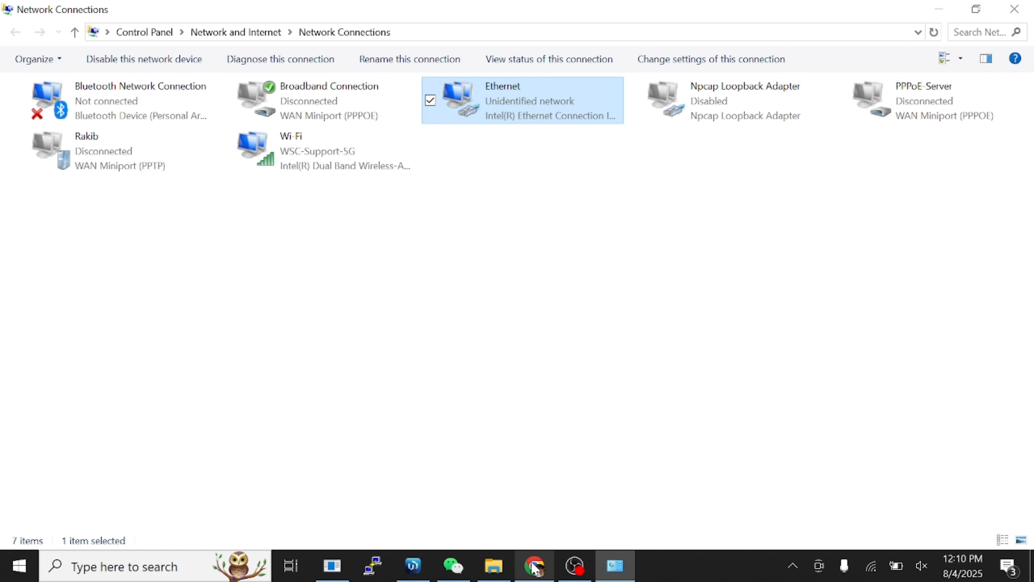
Minimize Network Connections and load 192.168.0.88 in Chrome.
mouse_move(535, 567)
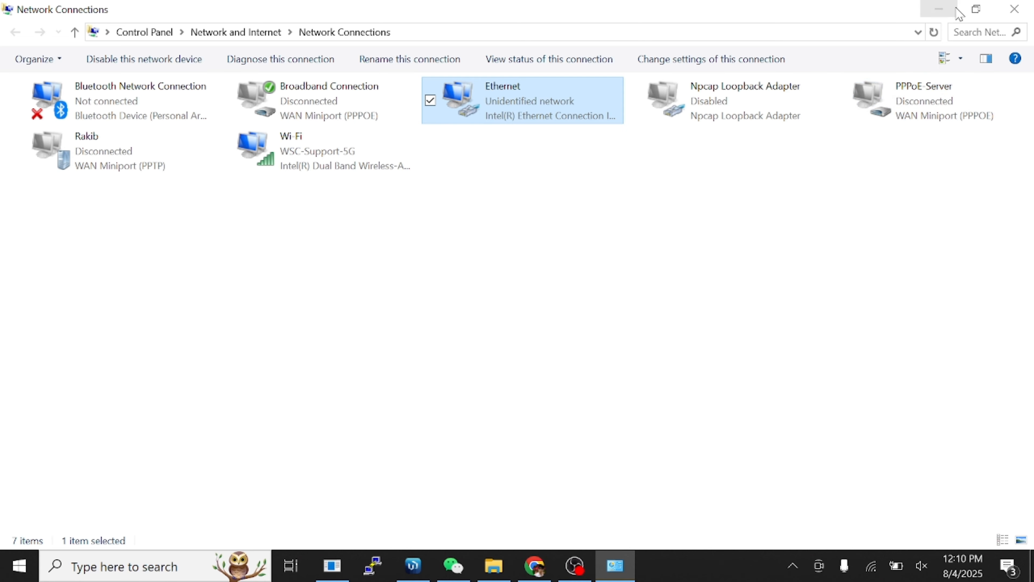
click(938, 9)
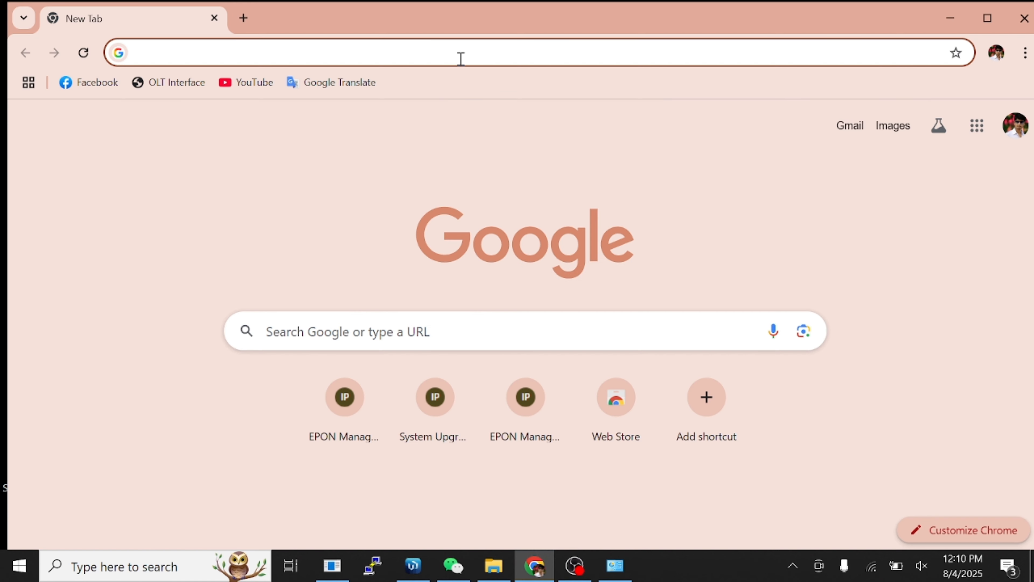
text(192.168.0.)
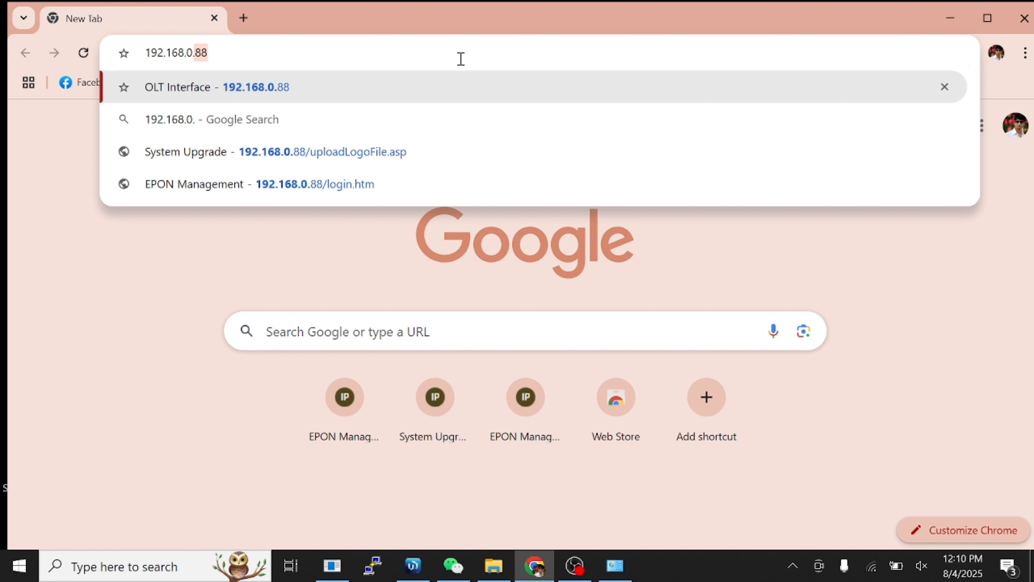
text(88)
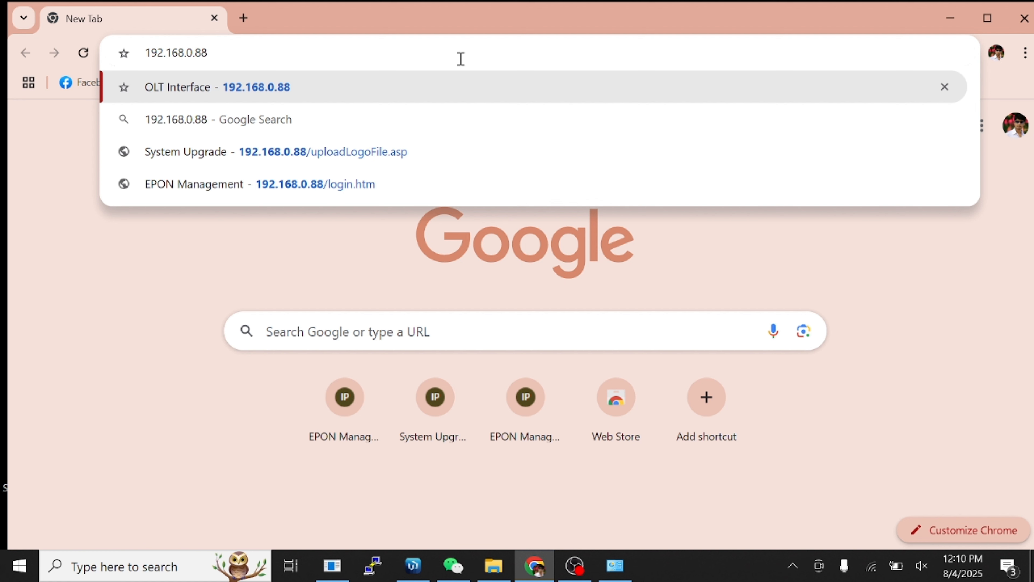
key(Return)
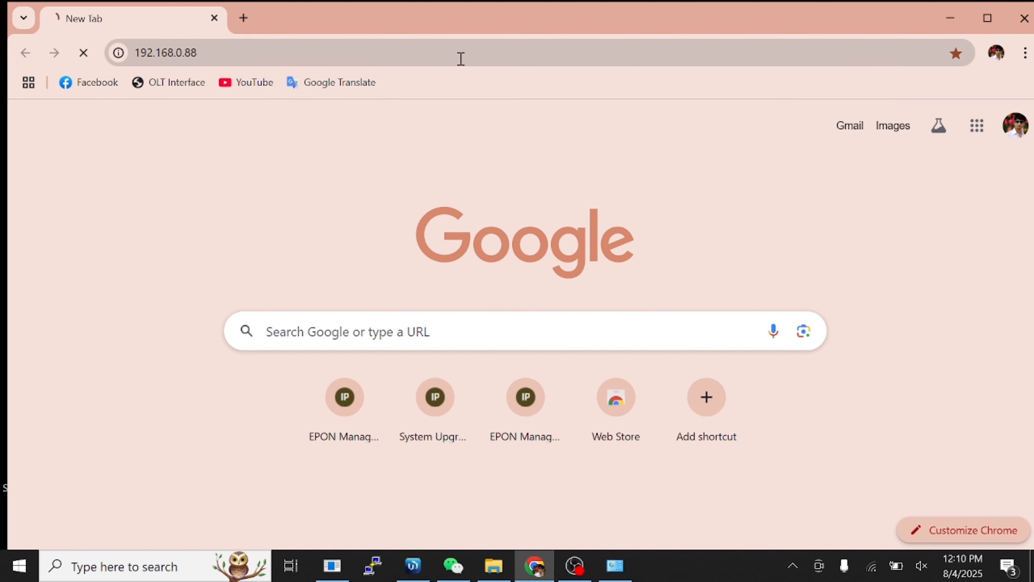
Enter the administrator username and password at the sign-in prompt, re-entering them after a first attempt.
text(admin)
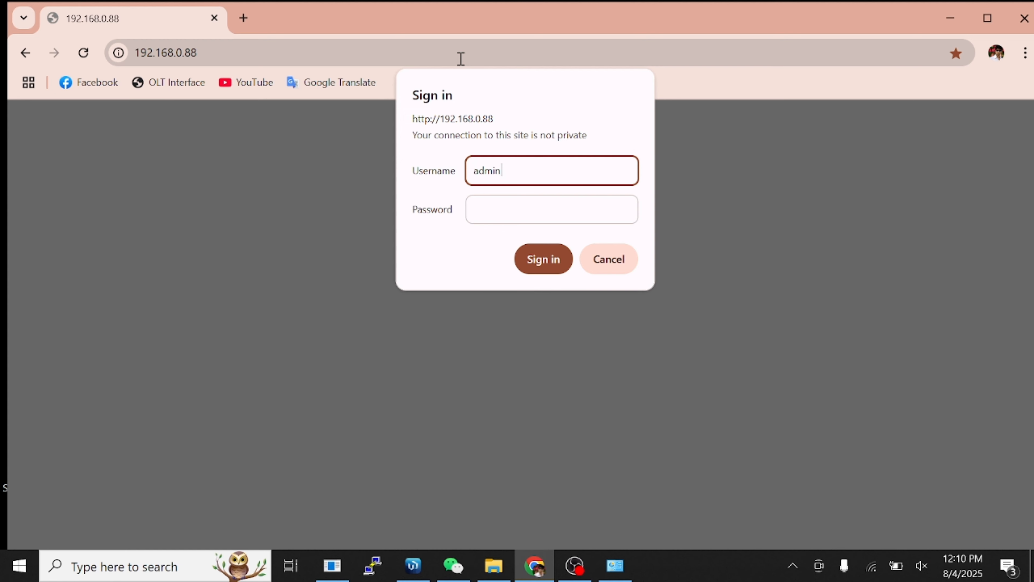
key(Tab)
text(ad)
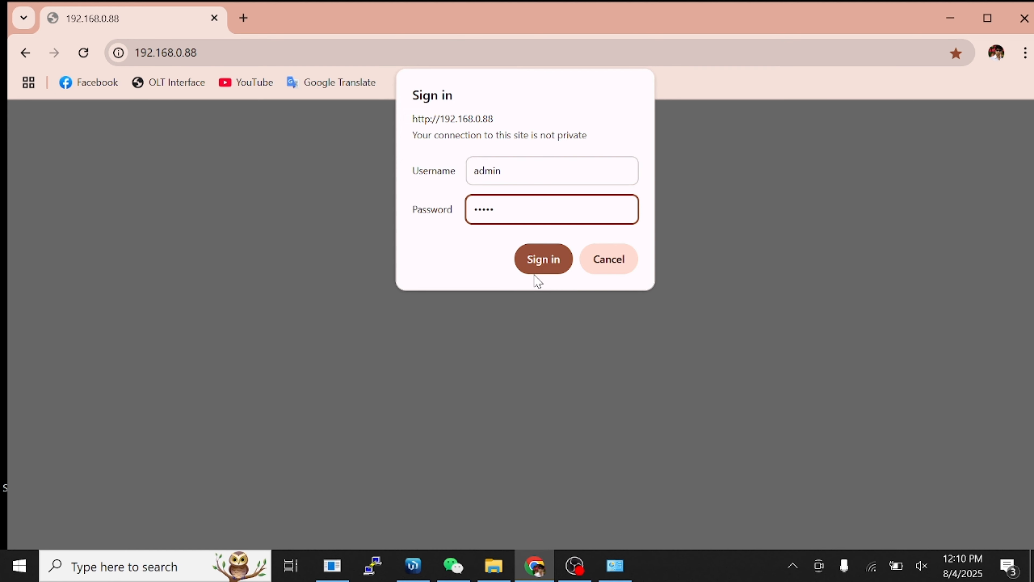
click(547, 267)
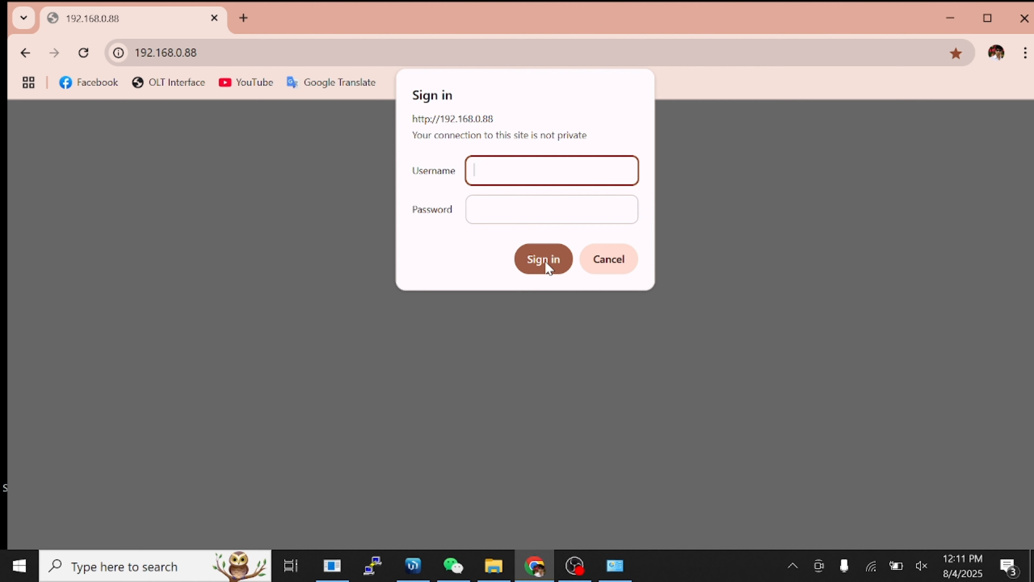
text(admin)
key(Tab)
Finish the password, sign in, and open Switch Port VLAN > Port VLAN.
text(admin)
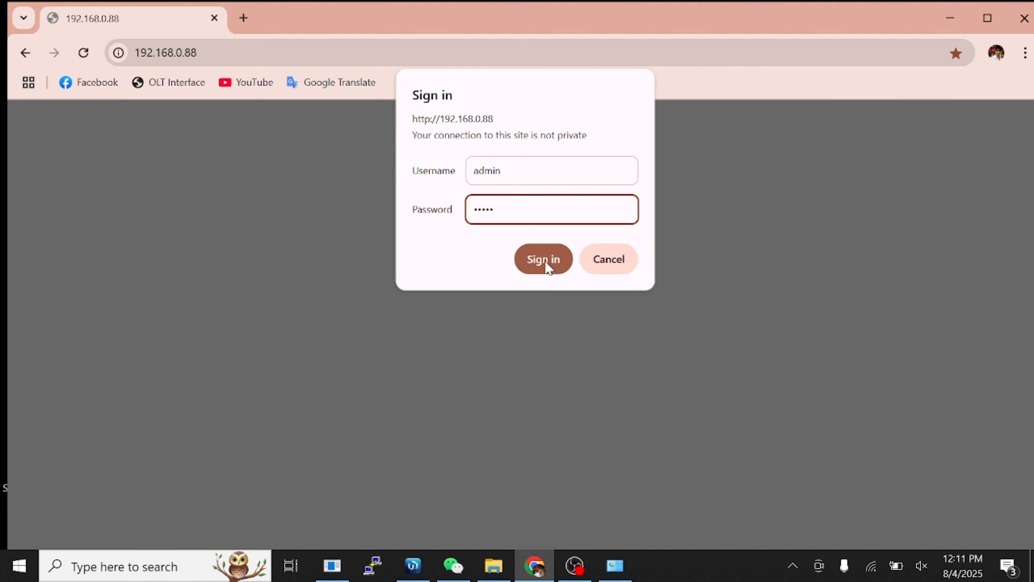
click(545, 262)
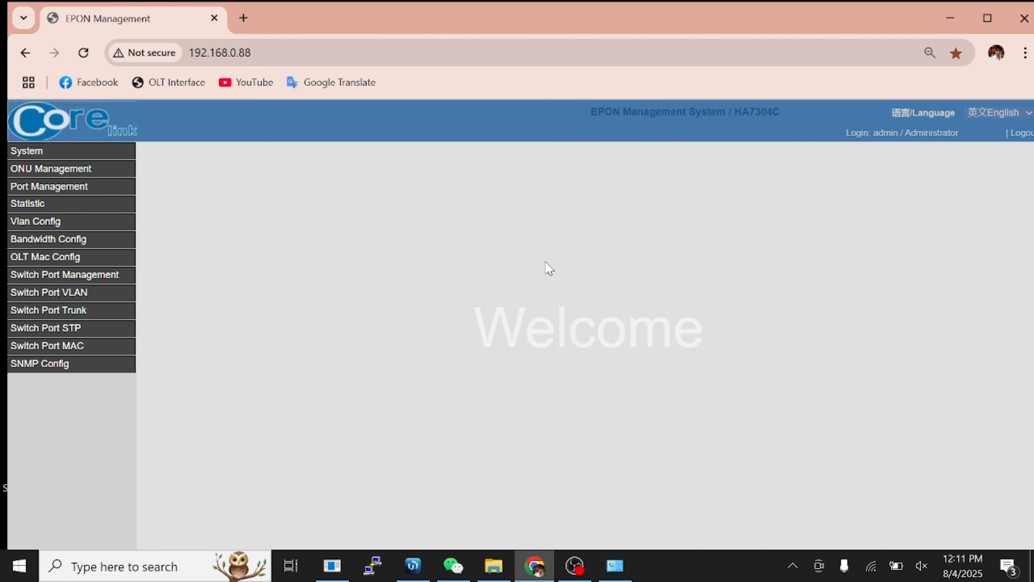
click(72, 293)
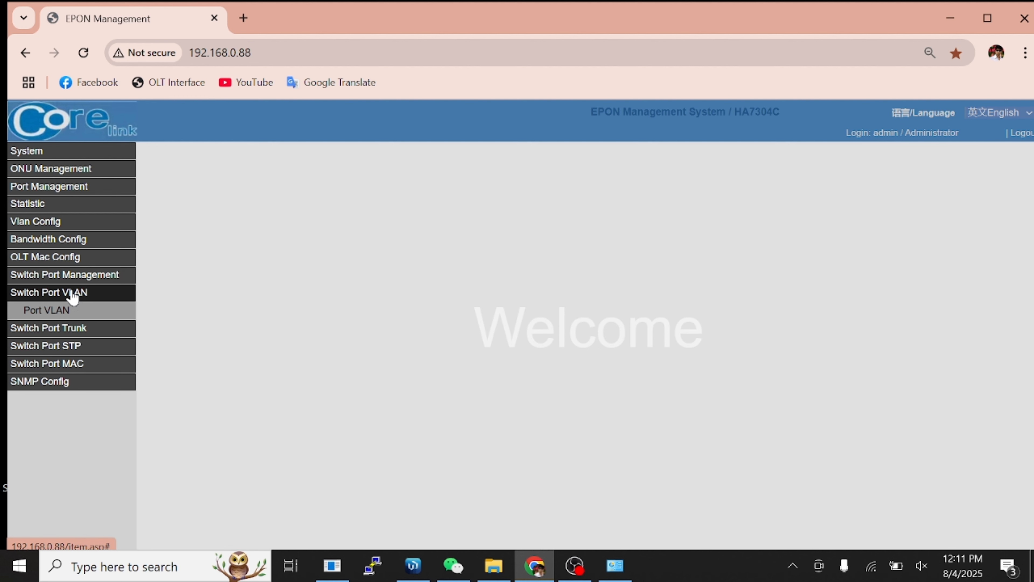
click(62, 316)
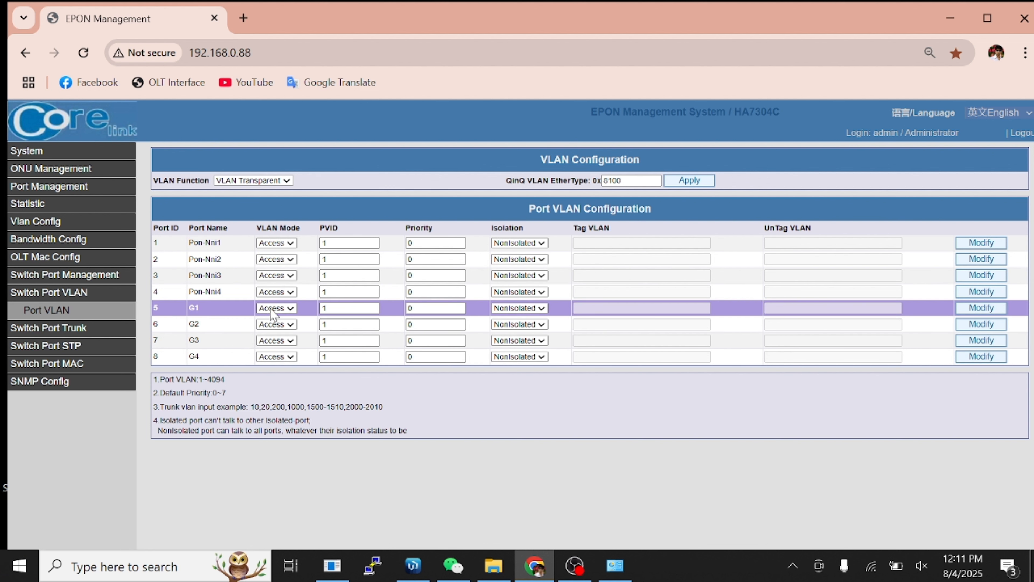
Set port G1's PVID to 100.
click(373, 308)
text(00)
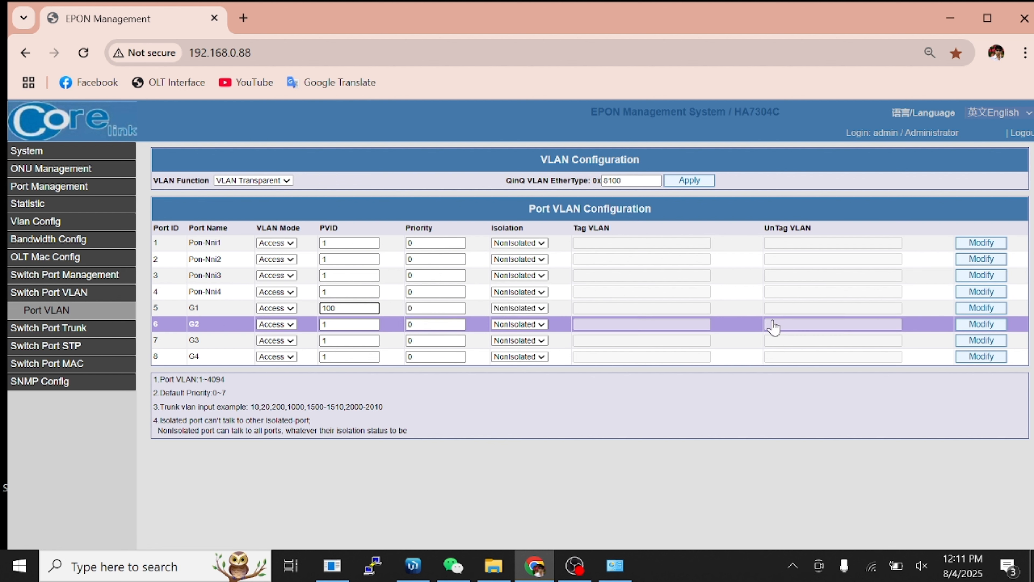
click(969, 308)
Make port G1 a trunk carrying tagged VLANs 100-104.
click(290, 310)
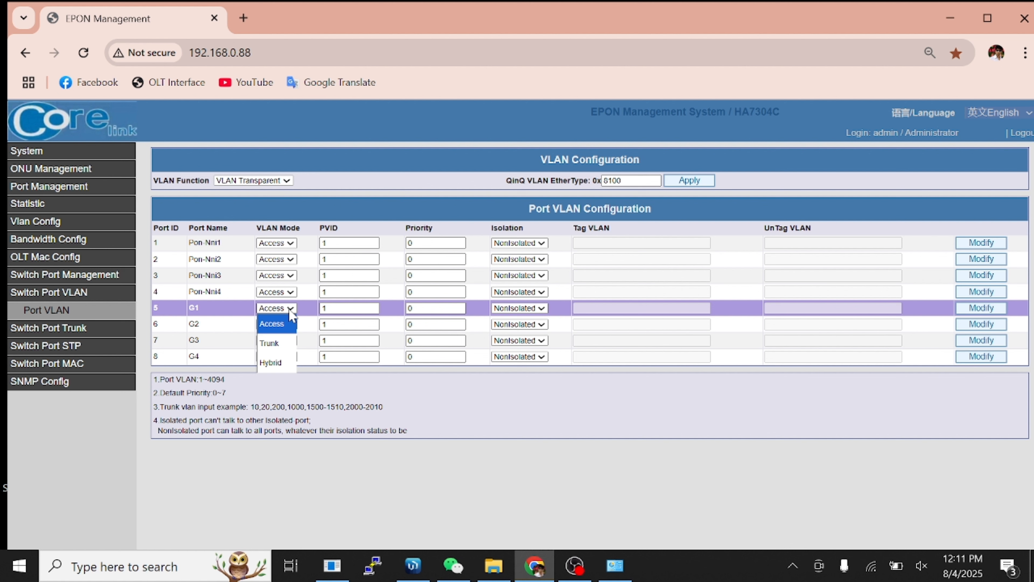
click(270, 343)
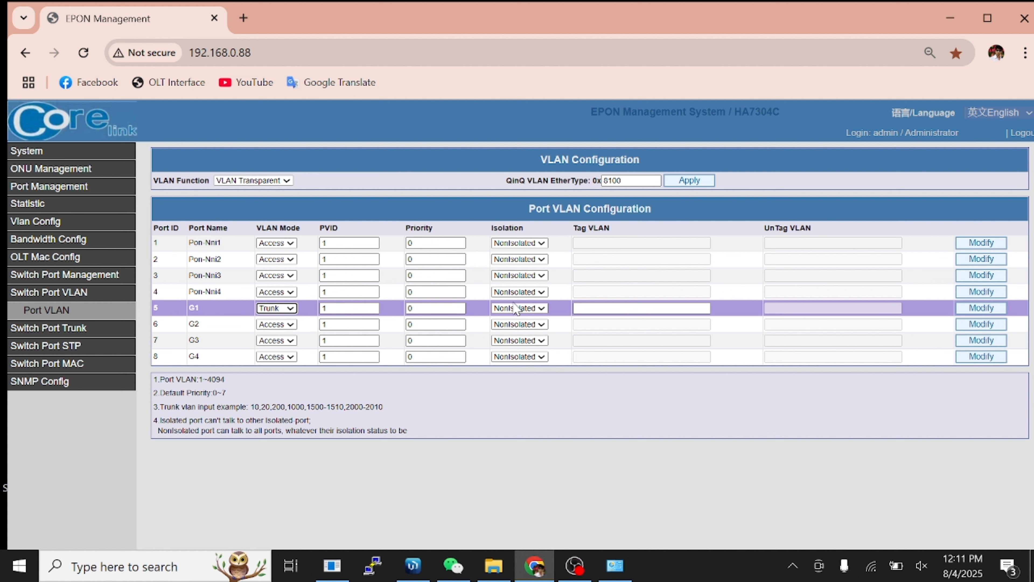
click(623, 309)
text(1)
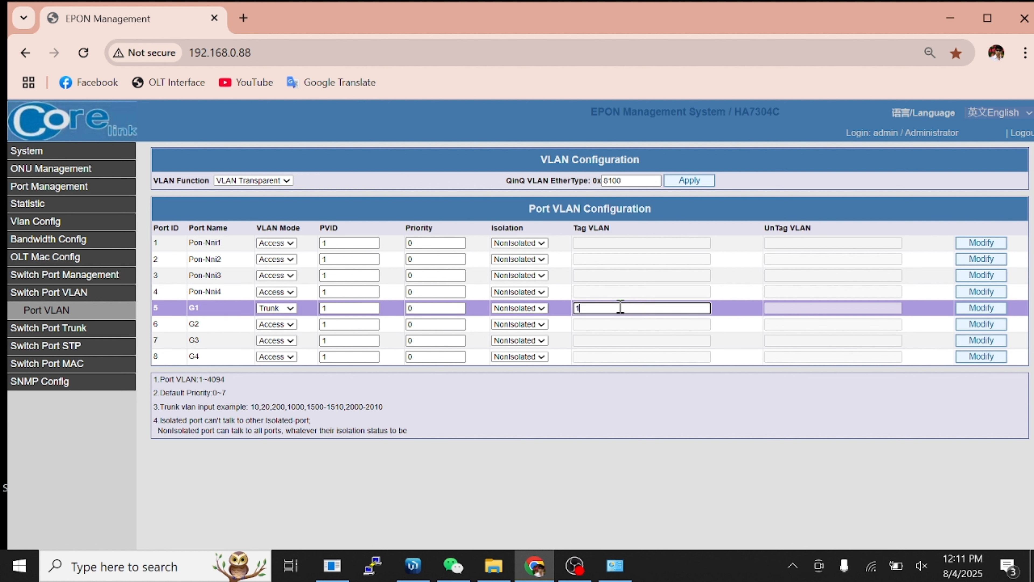
text(00-104)
click(981, 307)
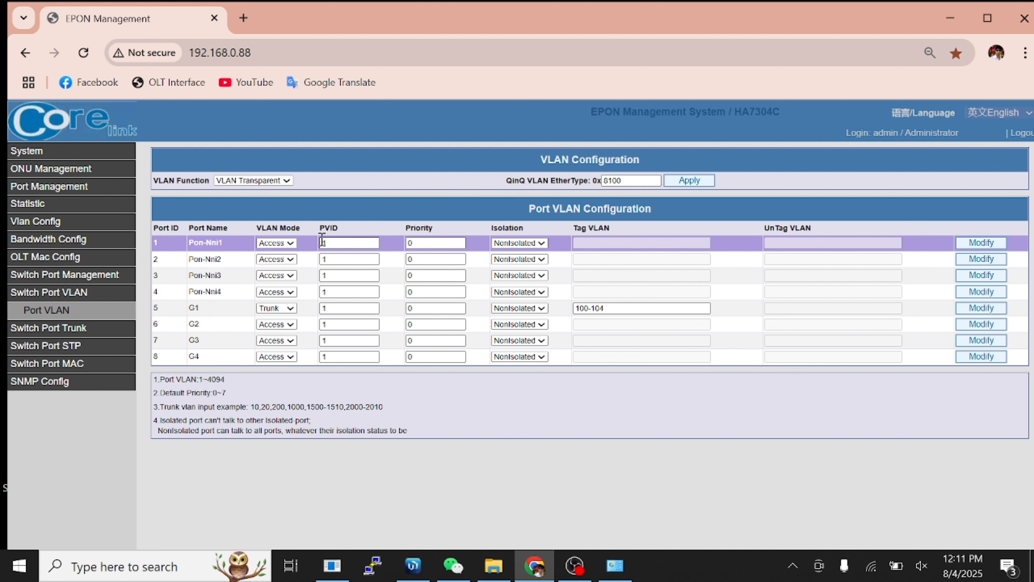
Set PVID 101 on Pon-Nni1 and PVID 102 on Pon-Nni2.
click(351, 243)
text(01)
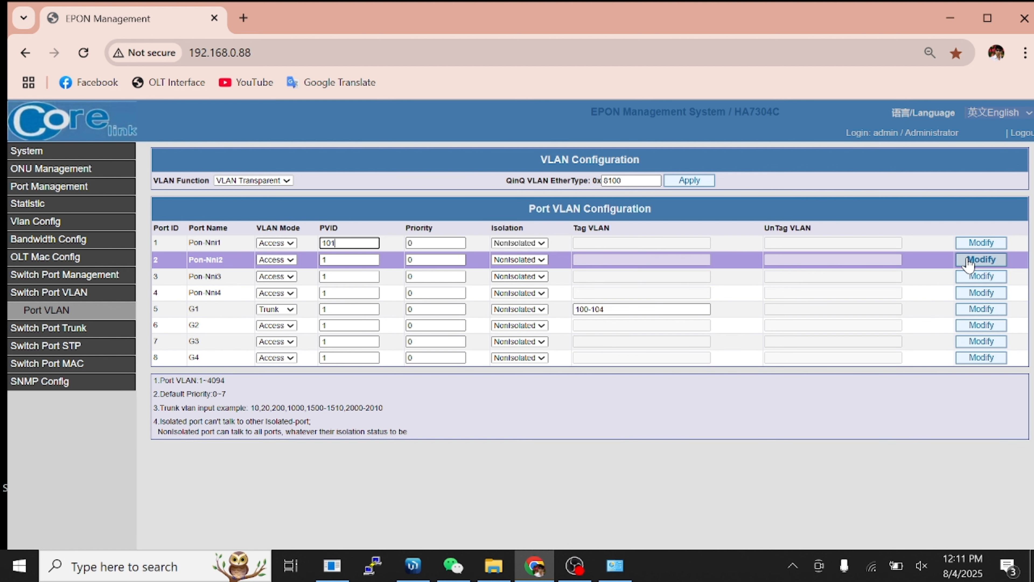
click(981, 243)
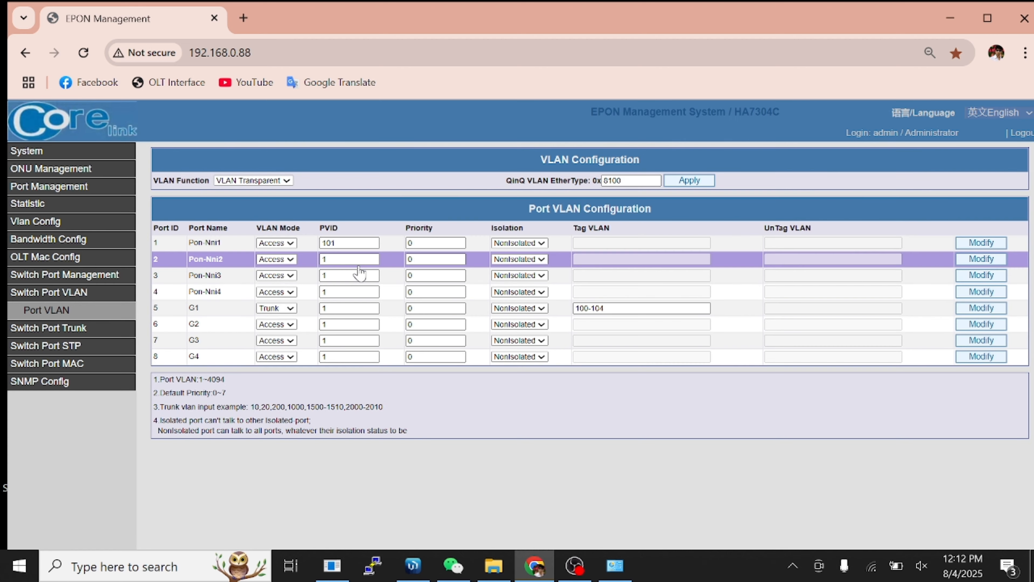
click(363, 260)
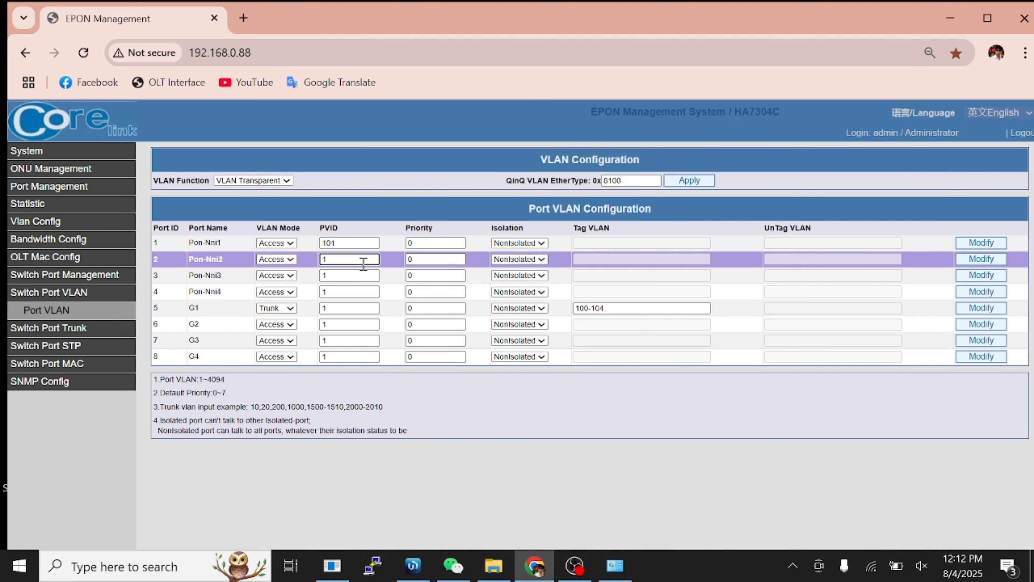
text(02)
click(974, 259)
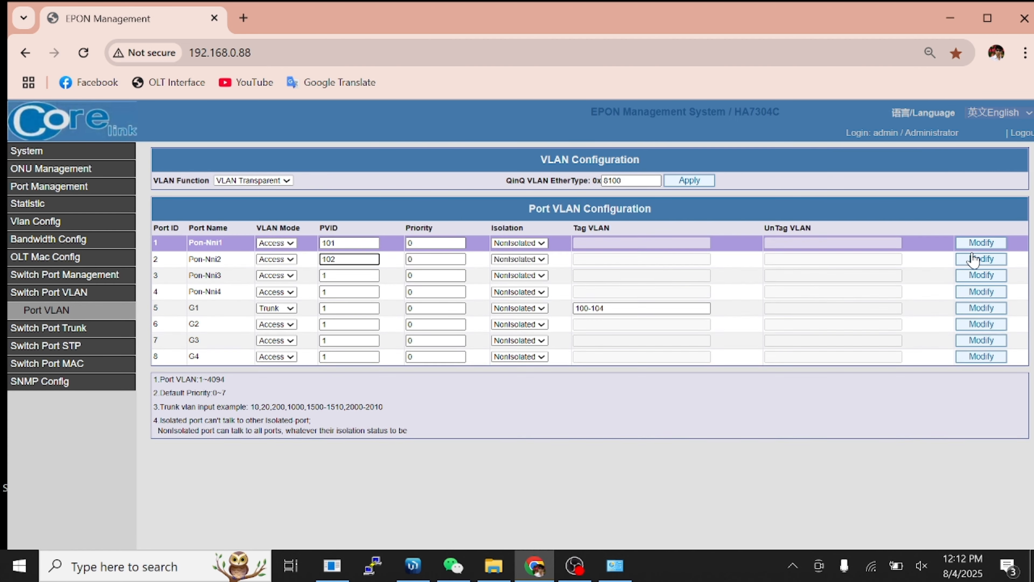
click(974, 259)
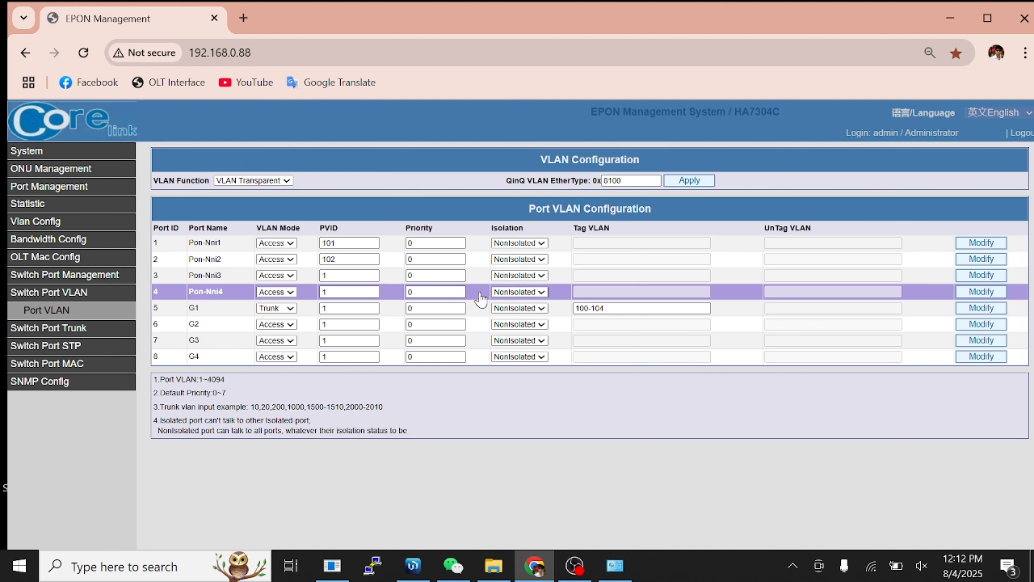
Set PVID 103 on Pon-Nni3 and PVID 104 on Pon-Nni4.
click(332, 275)
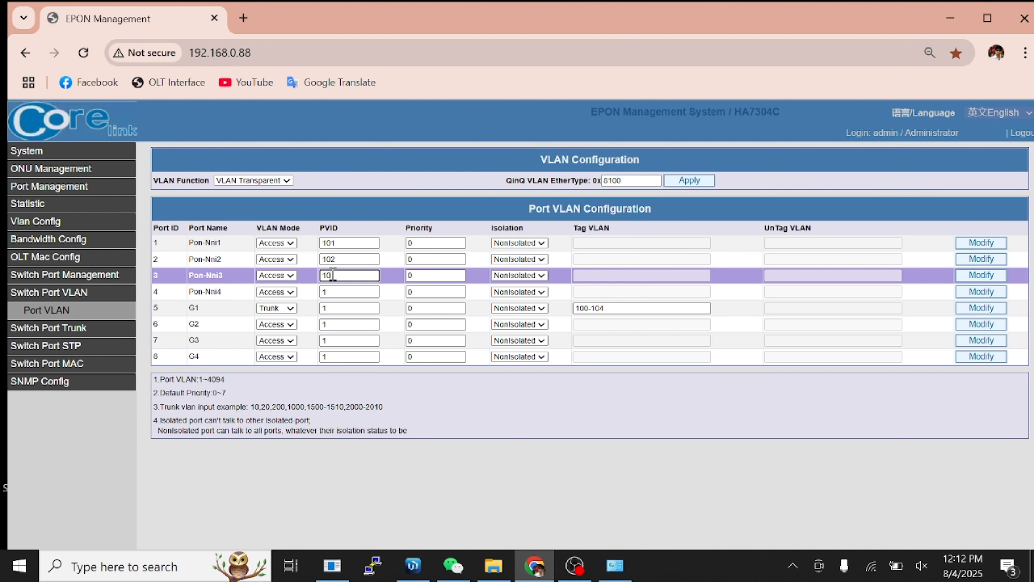
text(03)
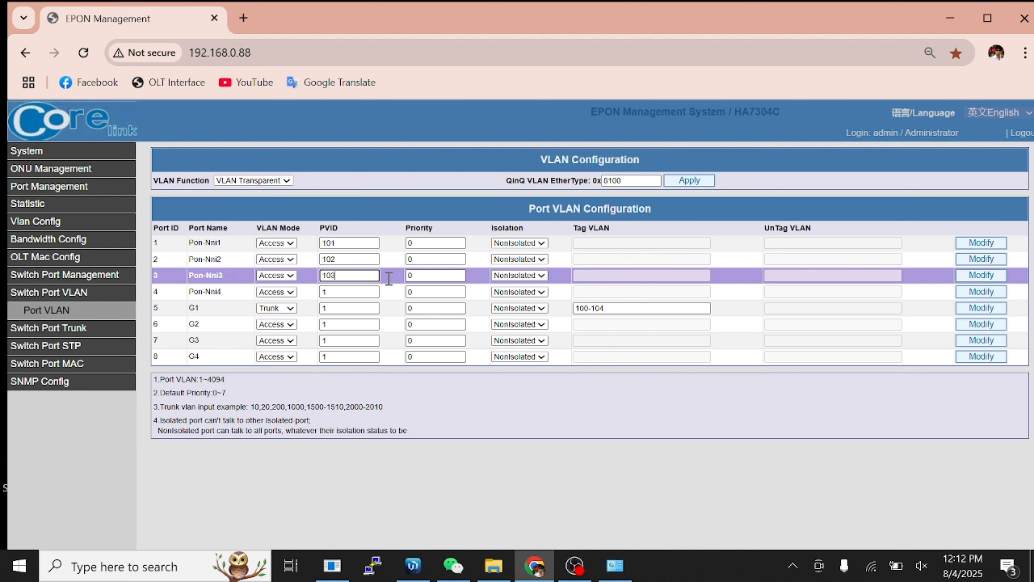
click(981, 277)
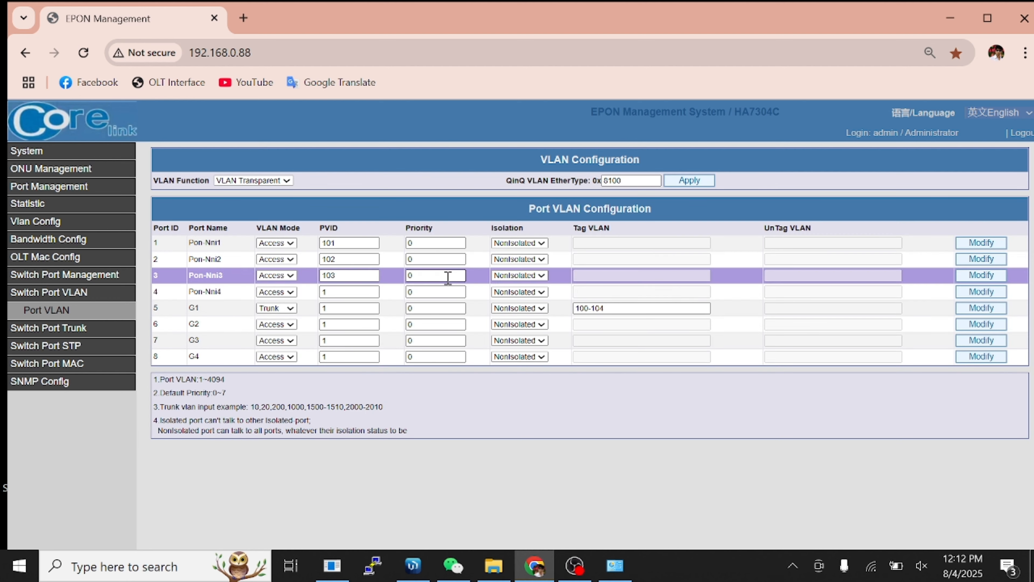
click(357, 293)
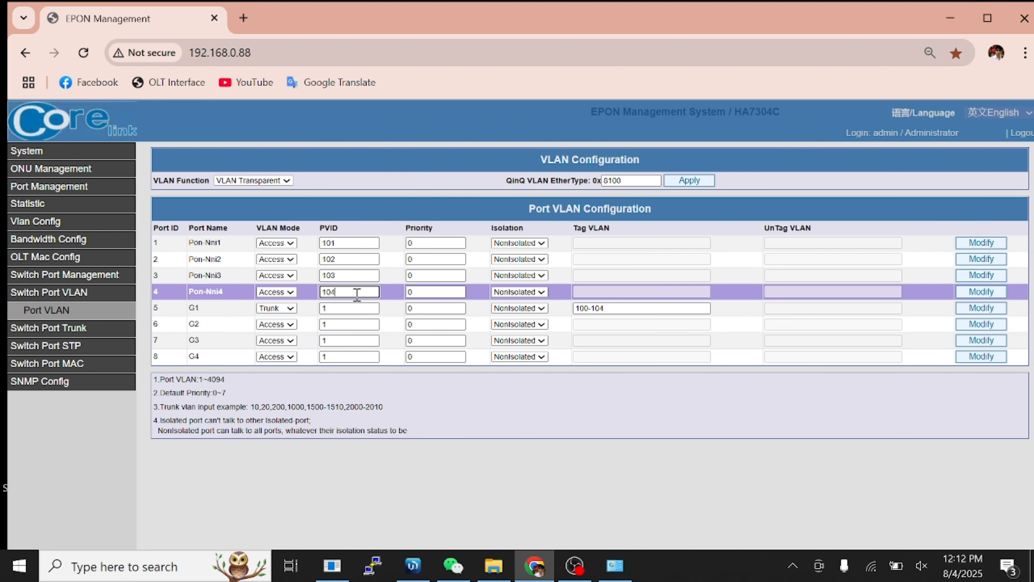
text(04)
click(980, 292)
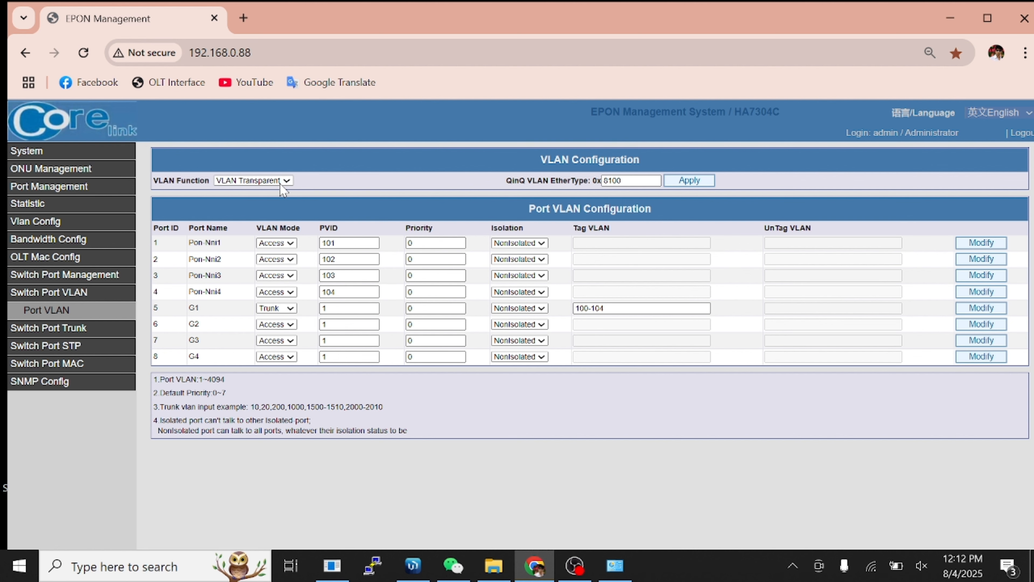
Switch the VLAN function to 802.1Q VLAN and apply it.
click(280, 182)
click(252, 213)
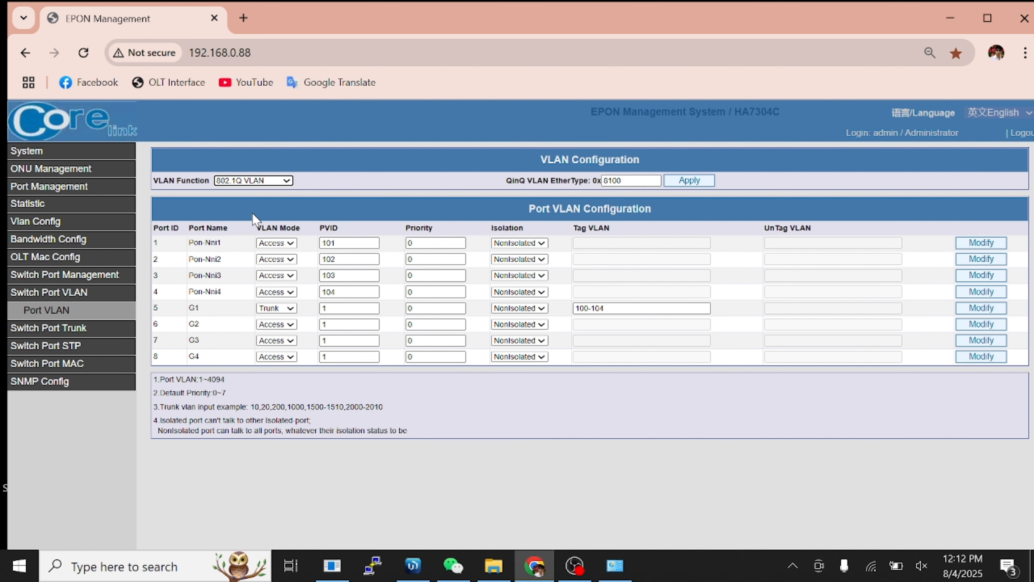
click(688, 180)
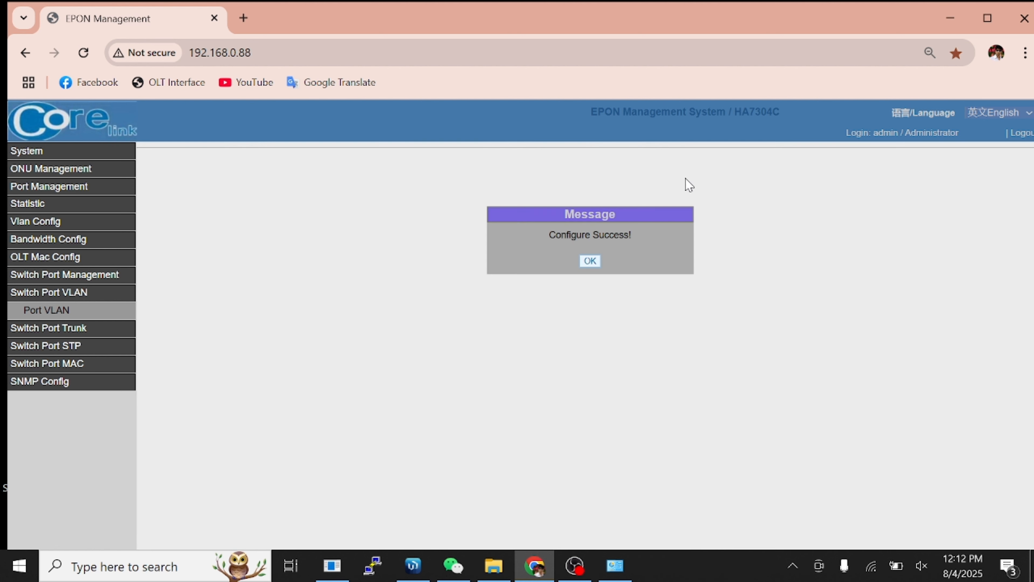
click(589, 261)
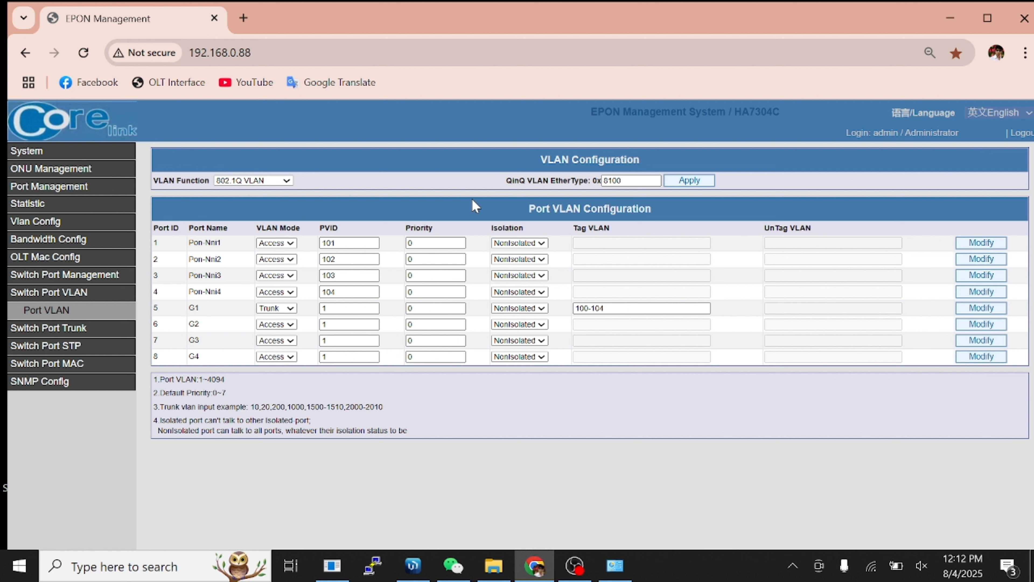
click(36, 153)
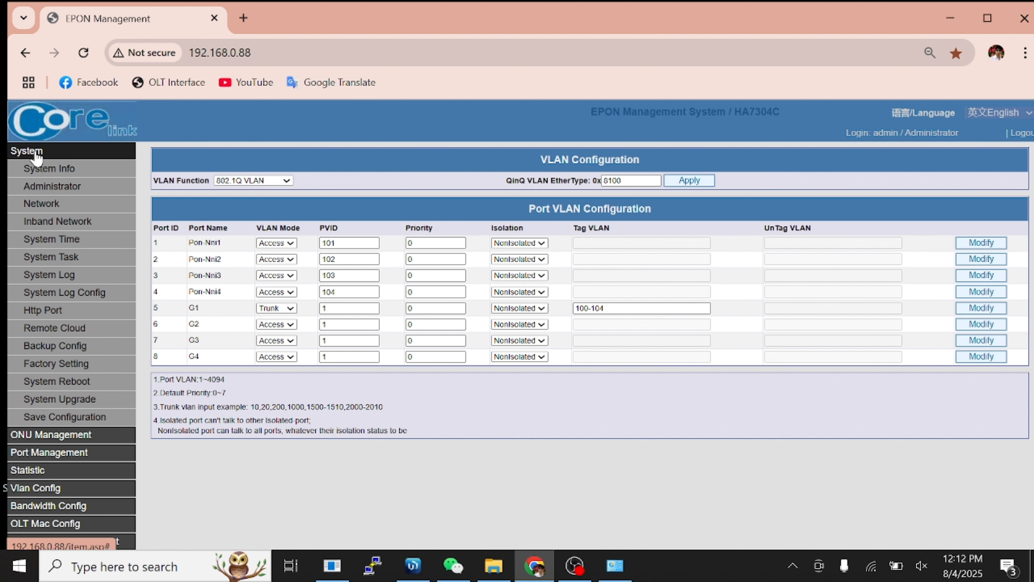
Set the inband management IP address to 172.30.30.2.
click(58, 222)
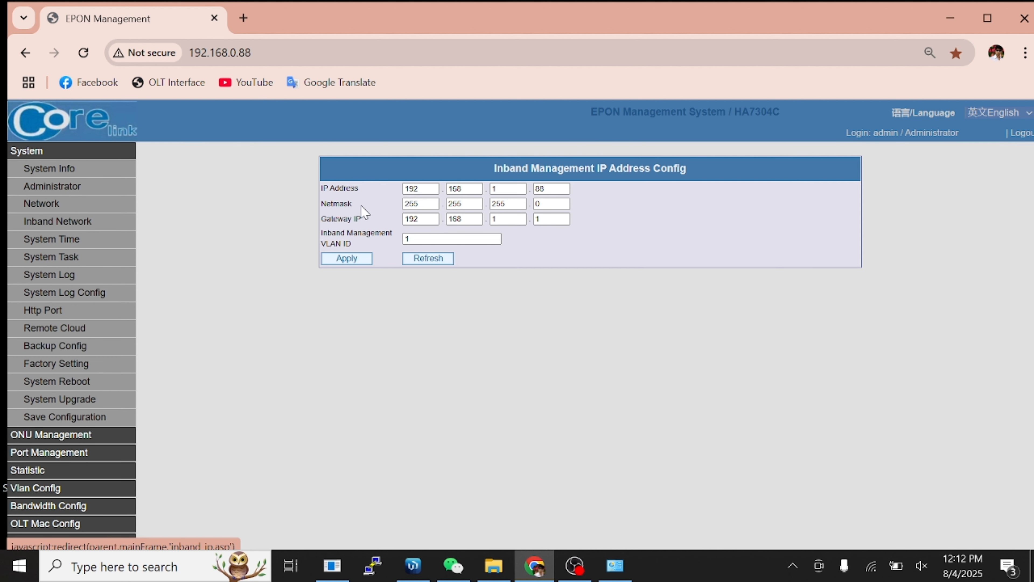
double_click(434, 188)
text(1)
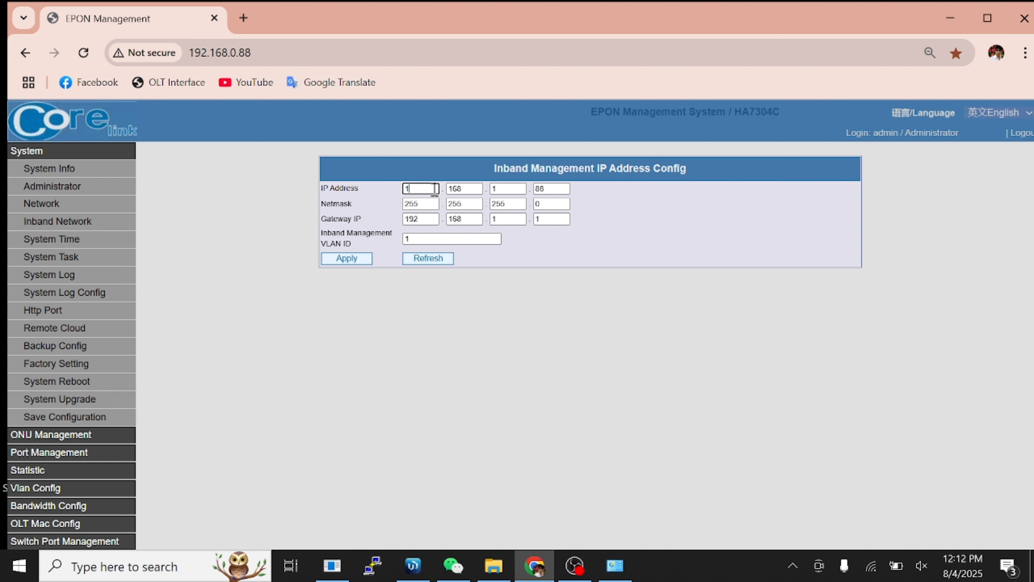
text(72)
key(Tab)
text(30)
key(Tab)
text(30)
key(Tab)
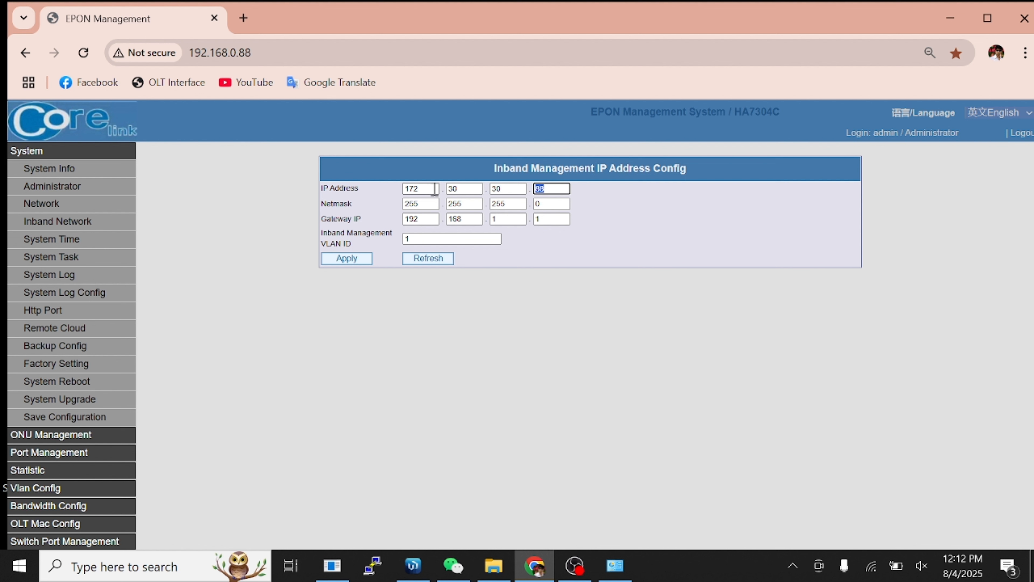
text(2)
Set the inband netmask to 255.255.255.252 and gateway to 172.30.30.1.
click(545, 202)
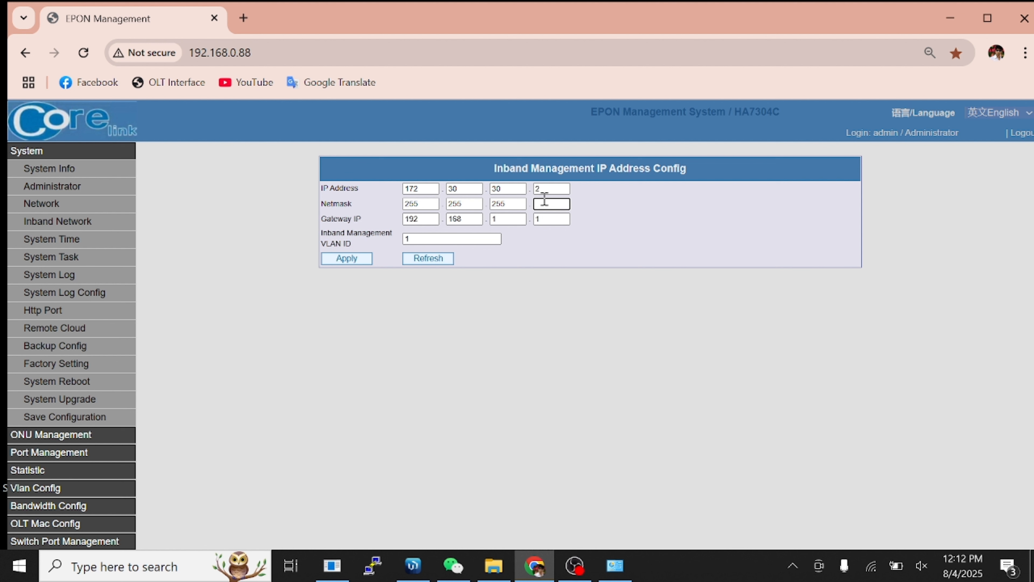
text(252)
click(438, 216)
key(BackSpace)
key(BackSpace)
key(BackSpace)
text(172)
key(Tab)
text(30)
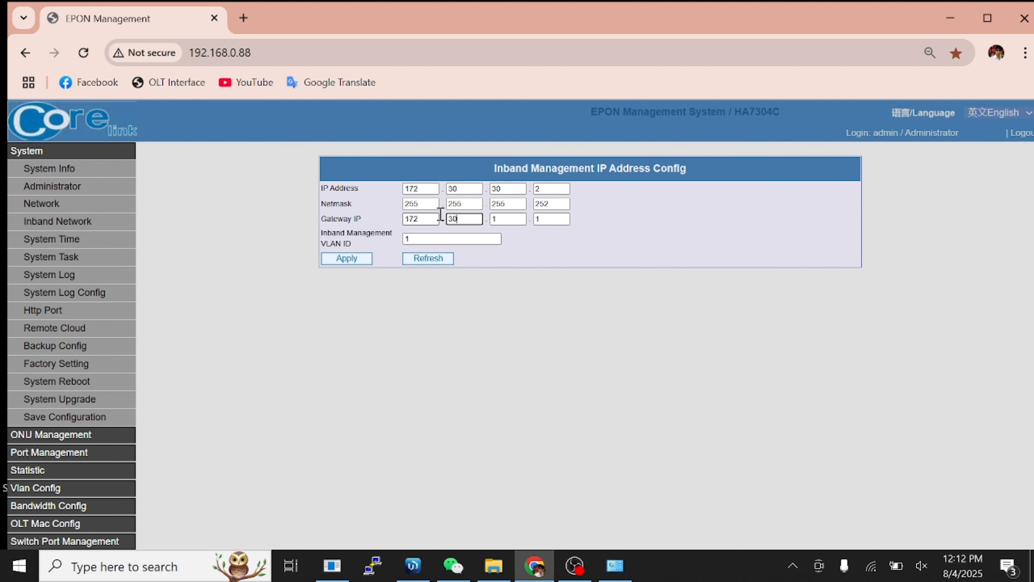
key(Tab)
text(30)
key(Tab)
text(1)
Set the inband VLAN ID to 100 and apply the settings.
click(447, 239)
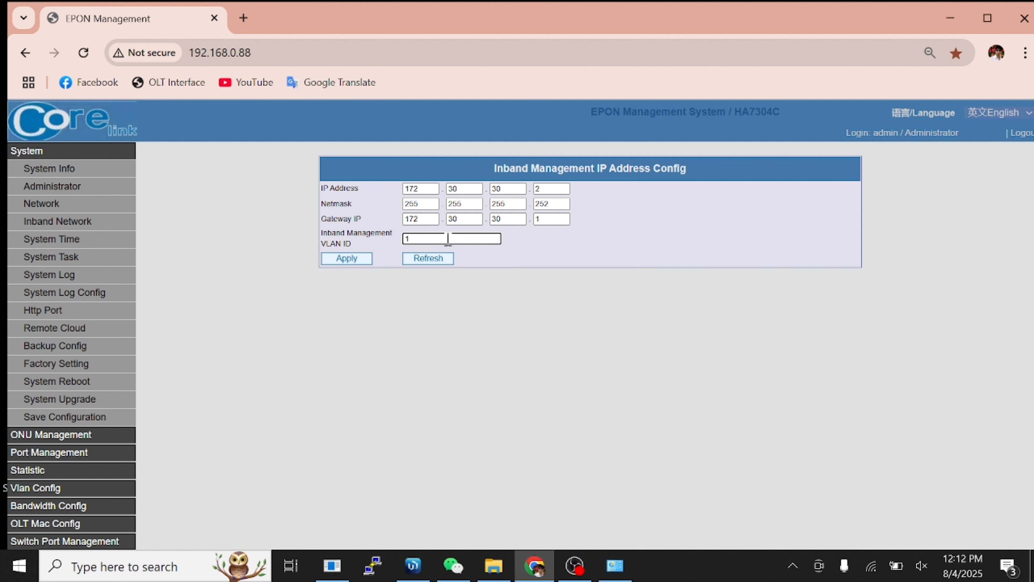
text(00)
click(347, 259)
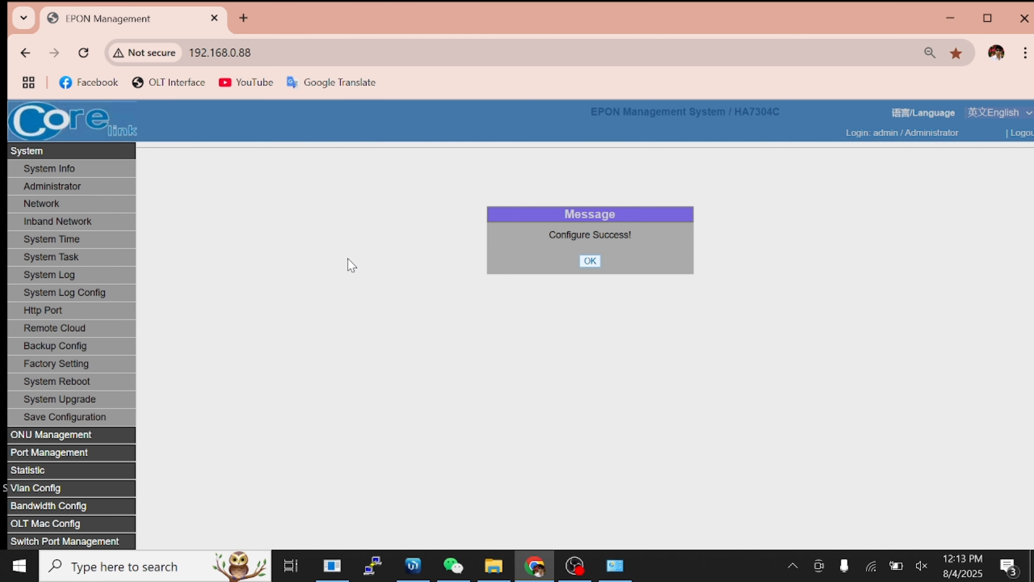
click(593, 263)
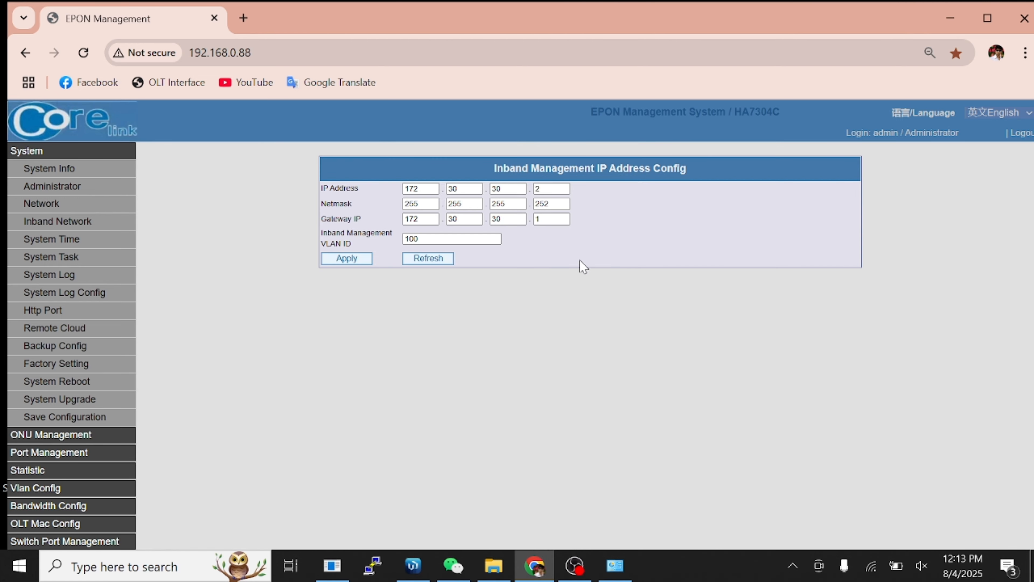
click(106, 154)
click(106, 154)
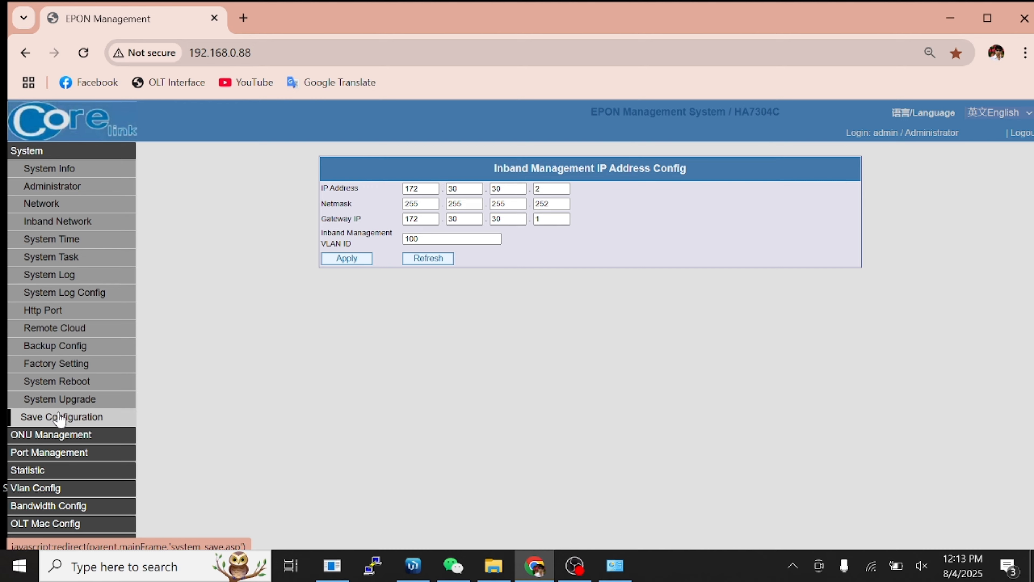
Save the OLT configuration to the device and acknowledge the success message.
click(59, 417)
click(597, 183)
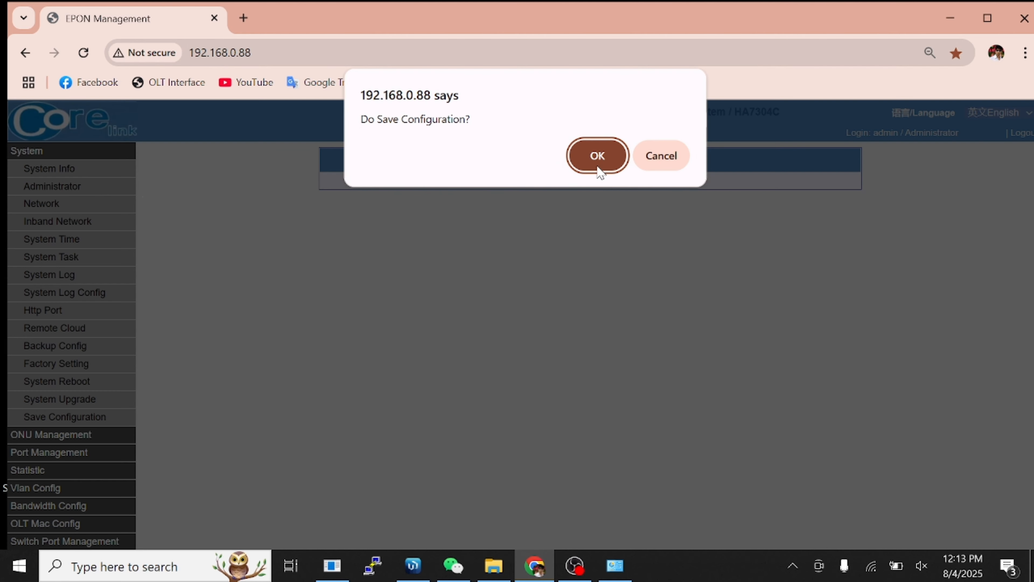
click(597, 160)
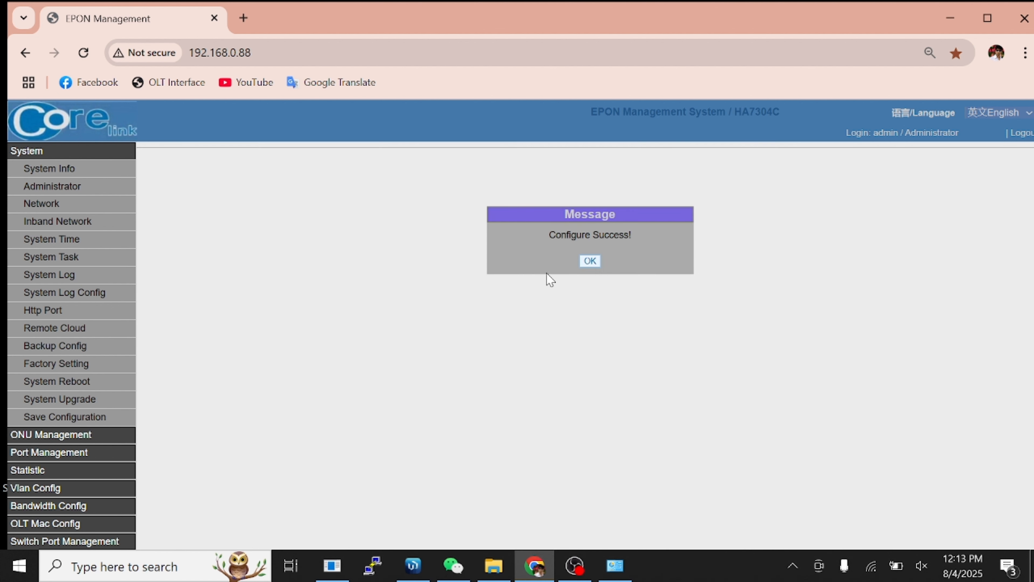
click(589, 261)
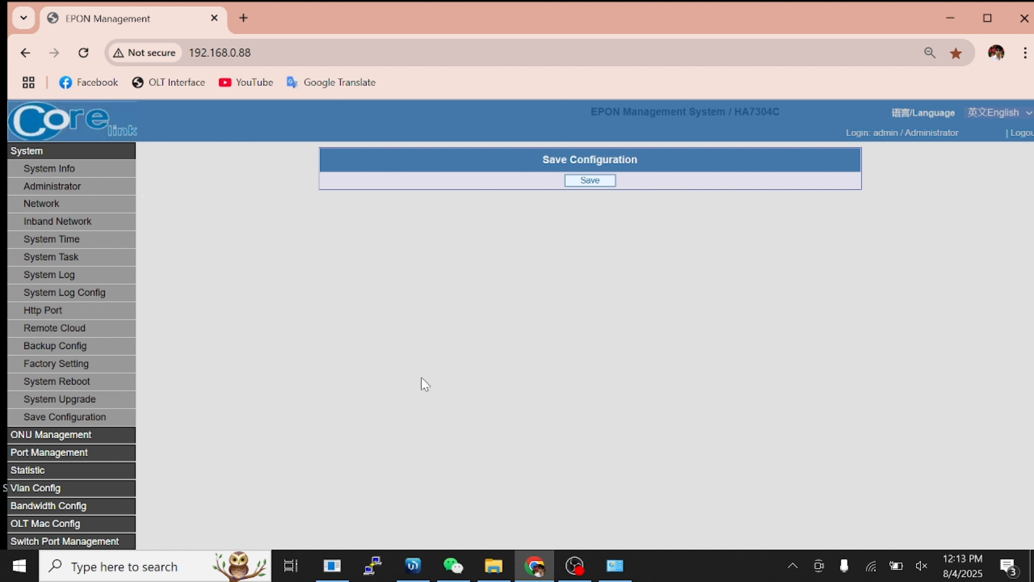
click(412, 572)
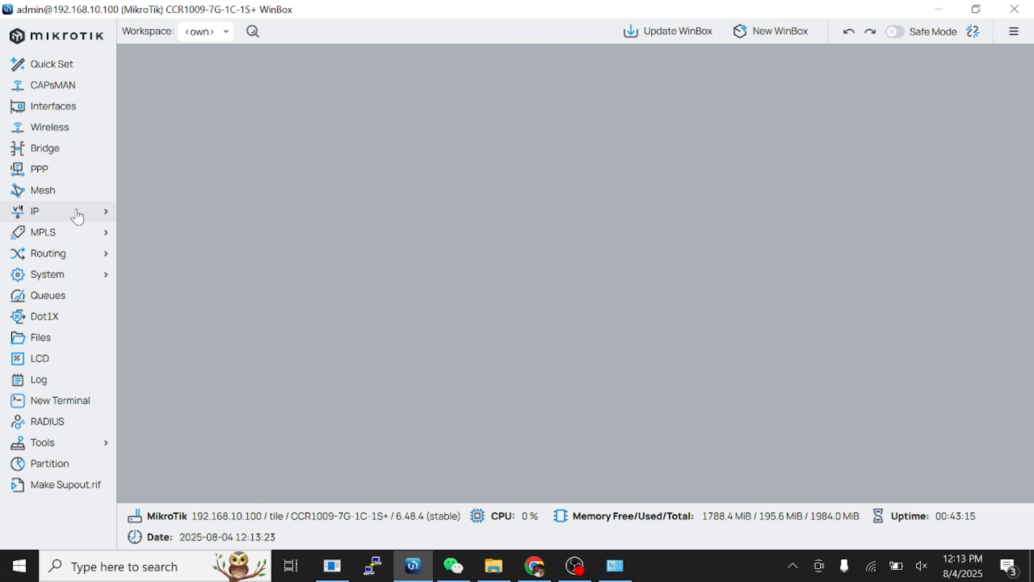
Add VLAN interface pon-1 with VLAN ID 101 on parent ether2.
click(59, 114)
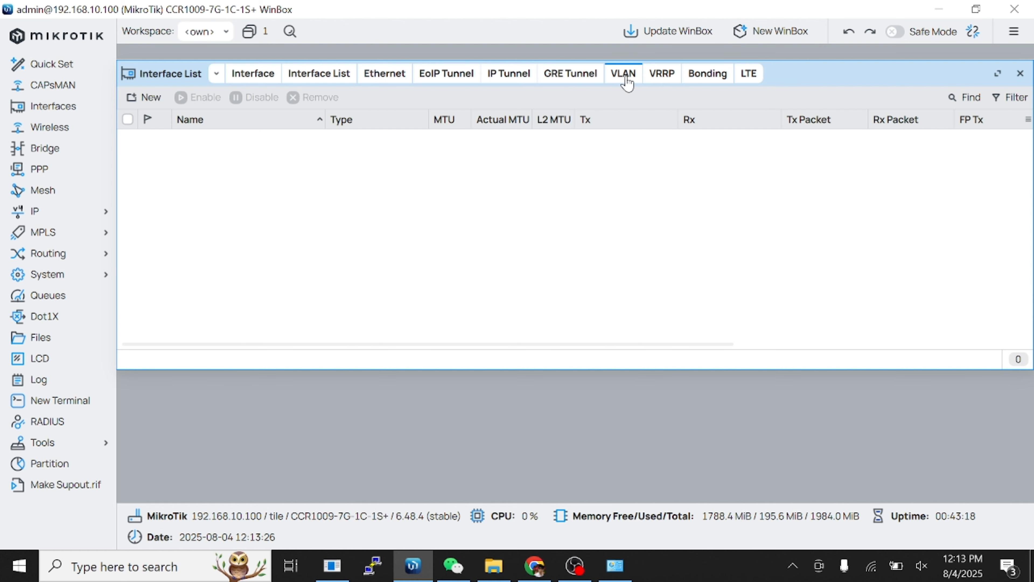
click(145, 97)
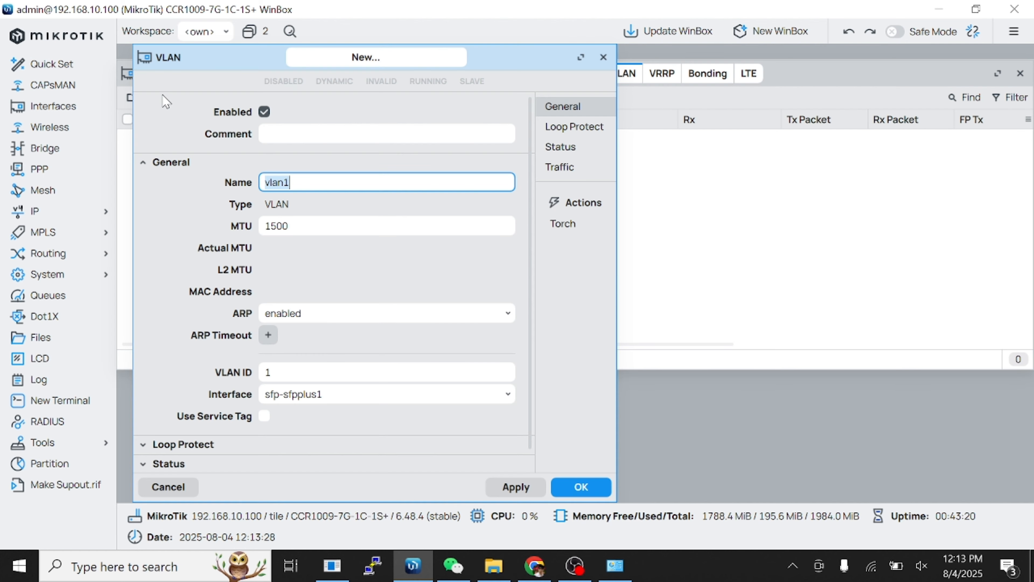
text(po)
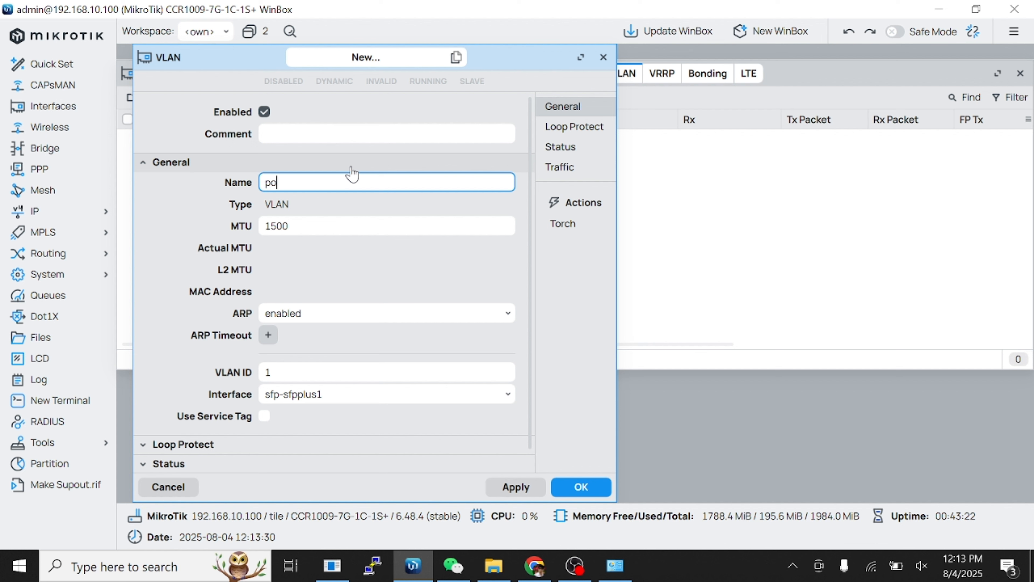
text(n-1)
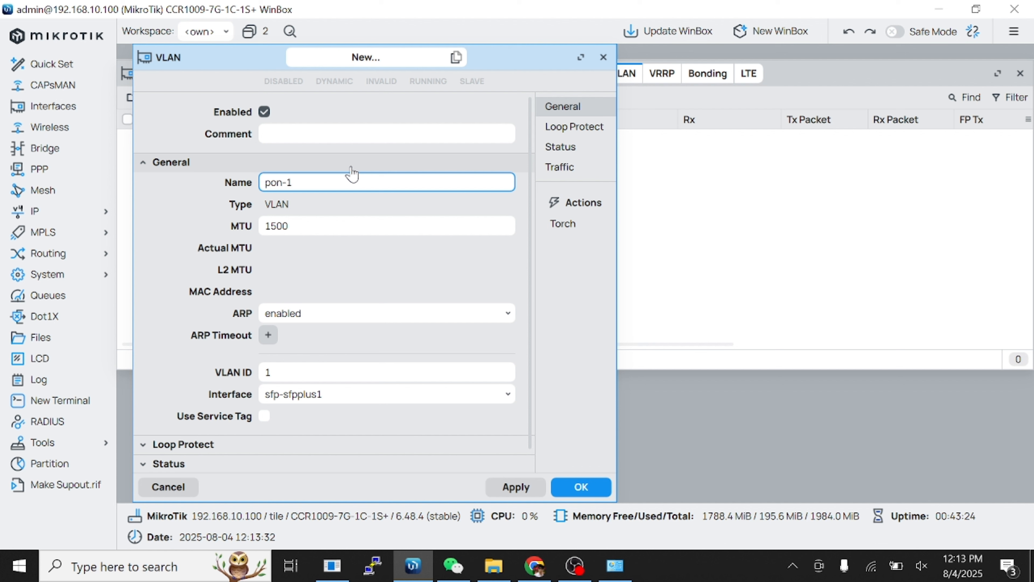
click(371, 373)
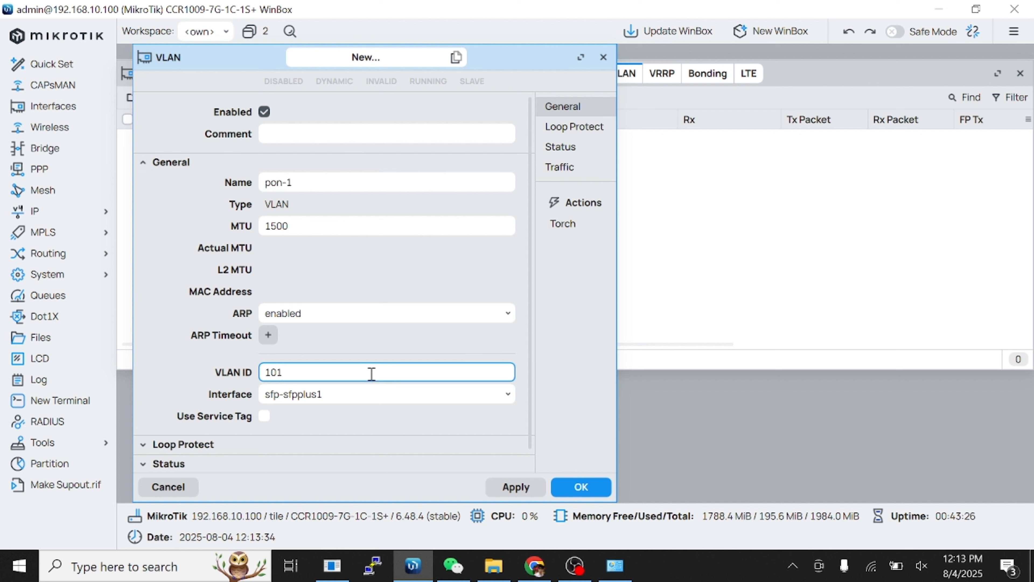
click(354, 398)
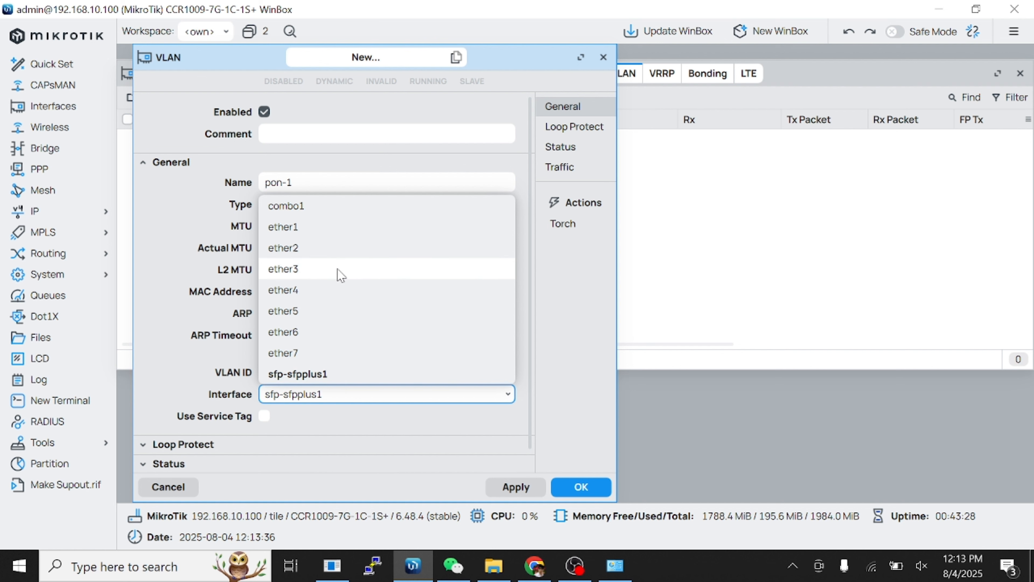
click(329, 249)
click(513, 486)
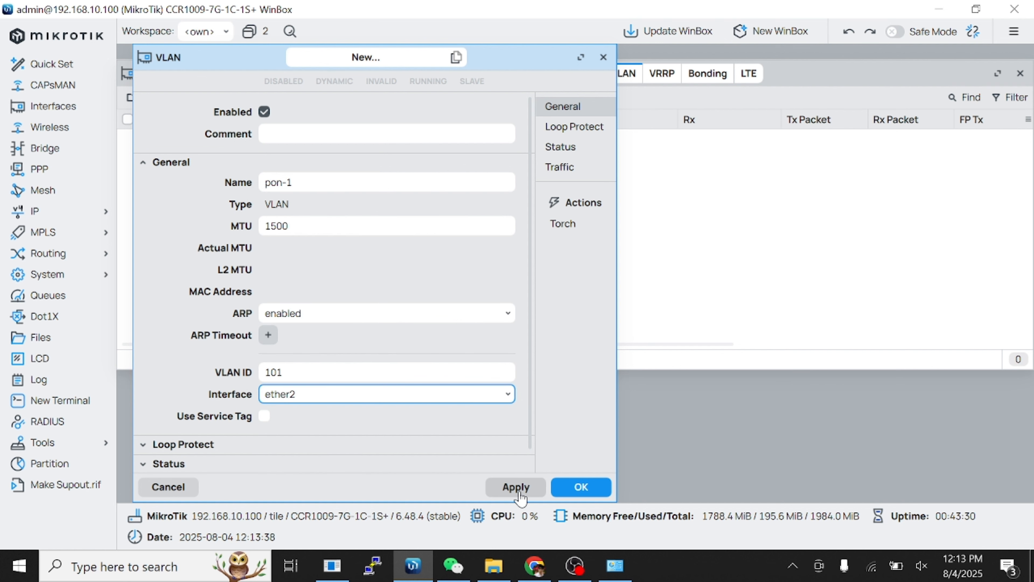
click(606, 490)
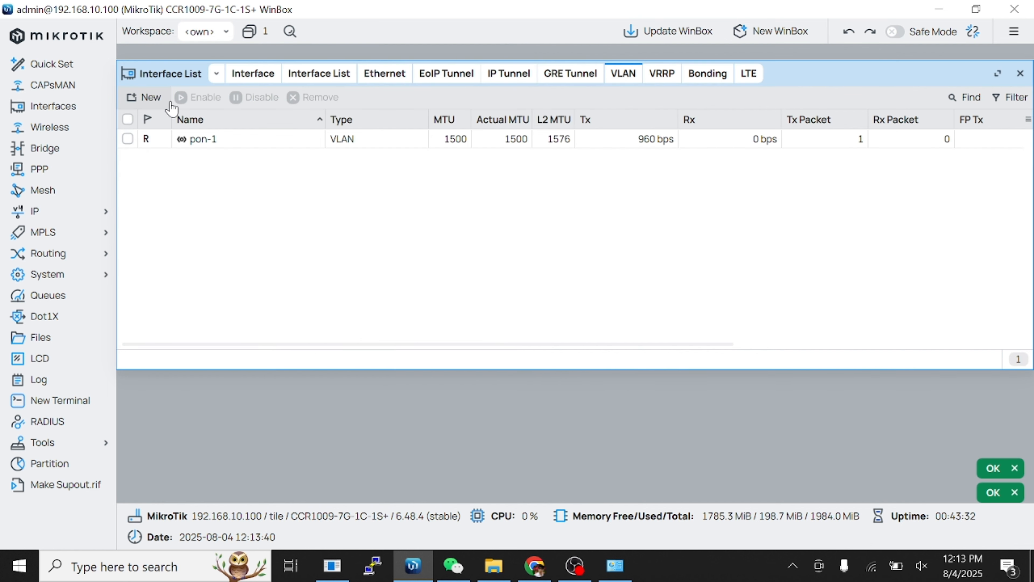
Create VLAN interface pon-2 with VLAN ID 102 on ether2.
click(147, 98)
text(p)
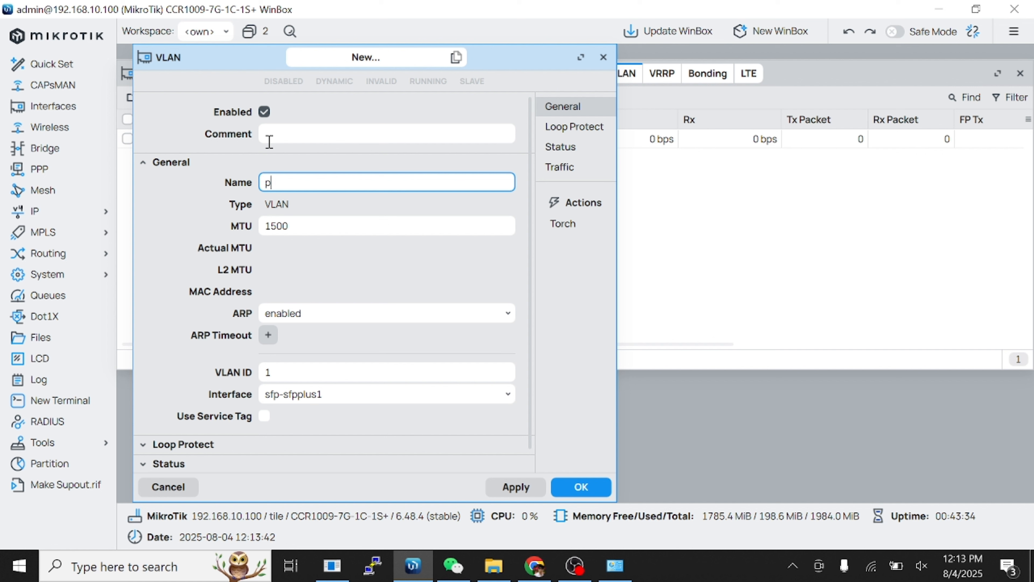
text(on-2)
click(310, 370)
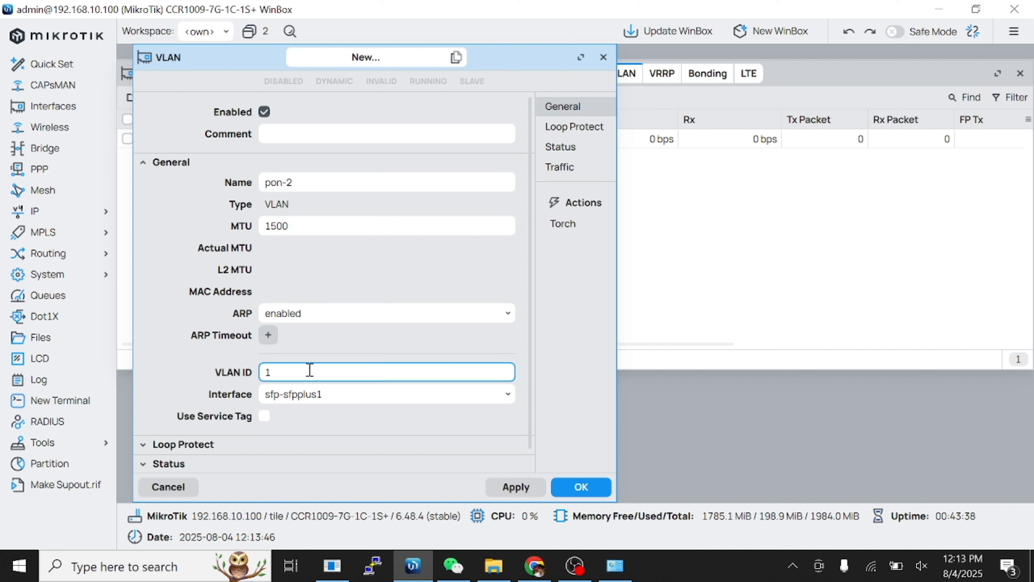
text(02)
click(325, 415)
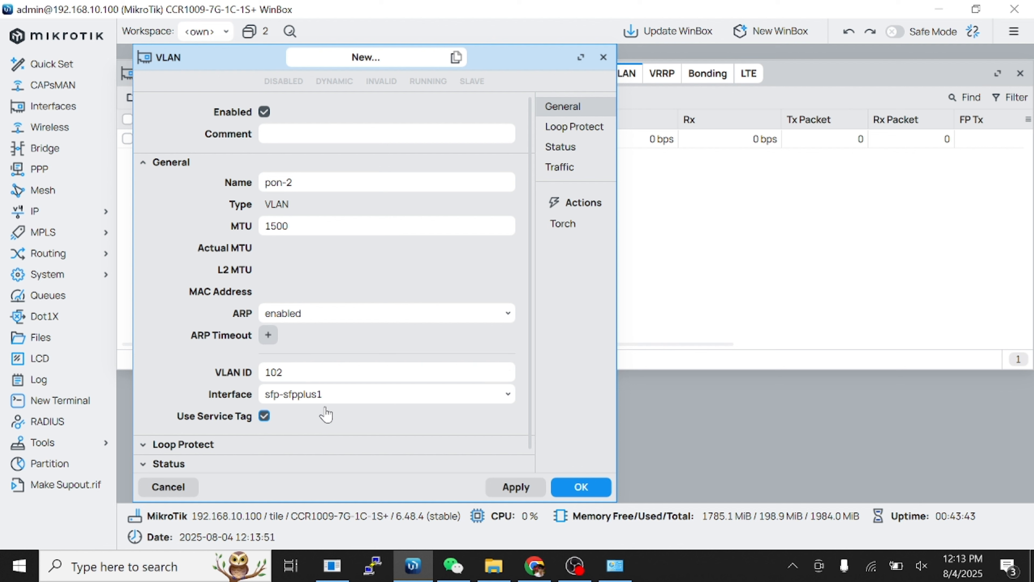
click(265, 416)
click(353, 403)
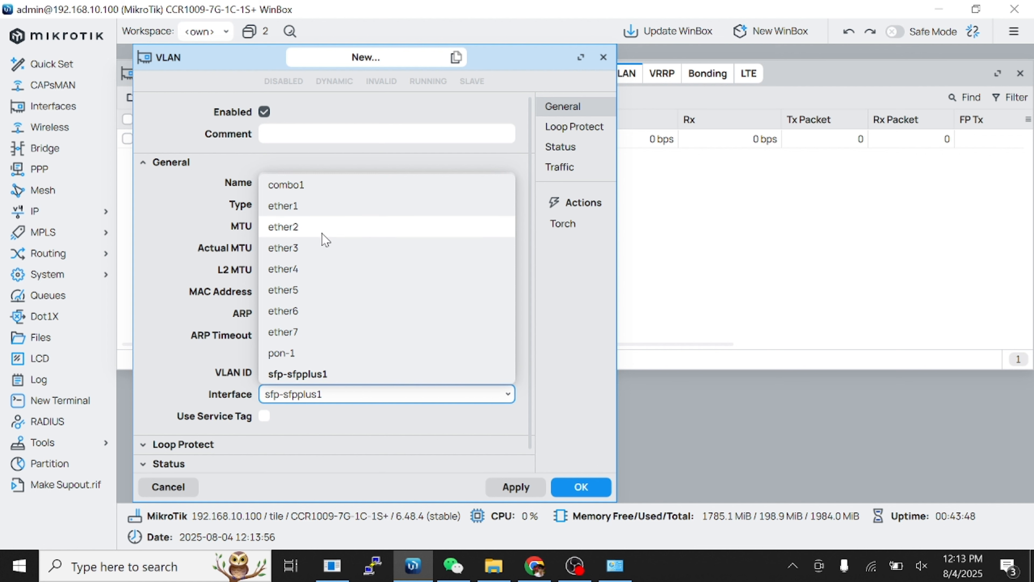
click(313, 227)
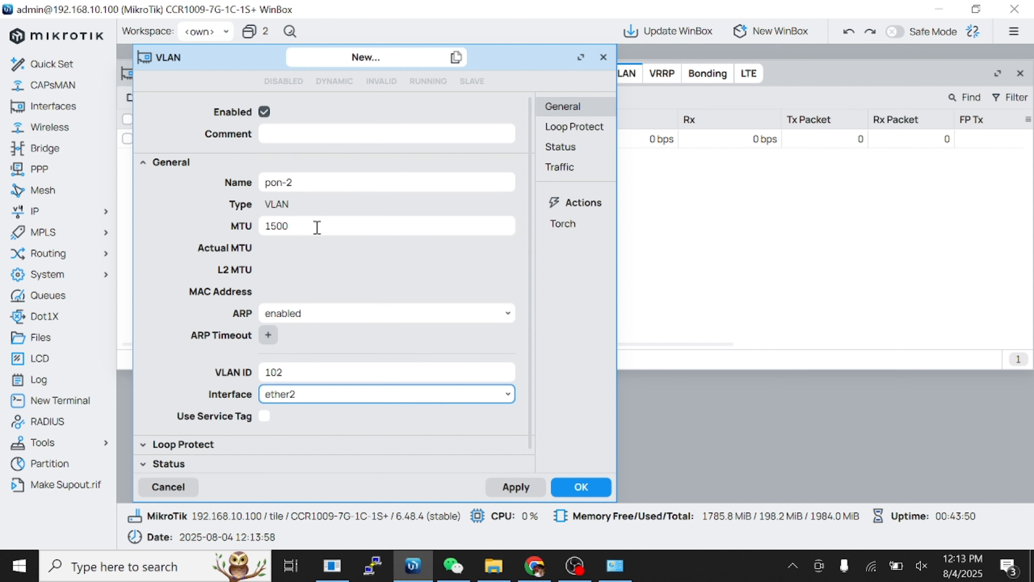
click(516, 486)
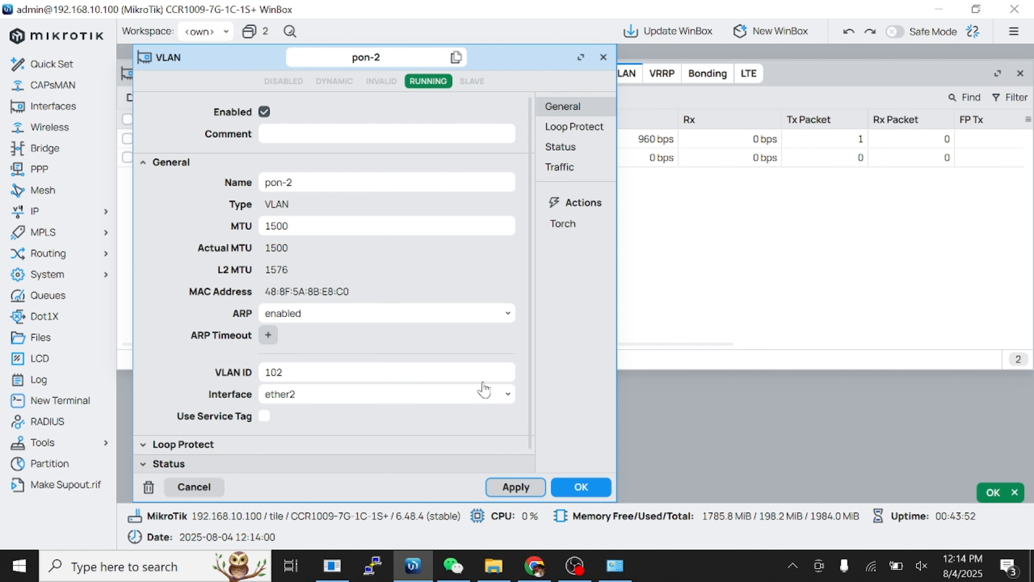
Copy it into pon-3 with VLAN ID 103.
click(456, 56)
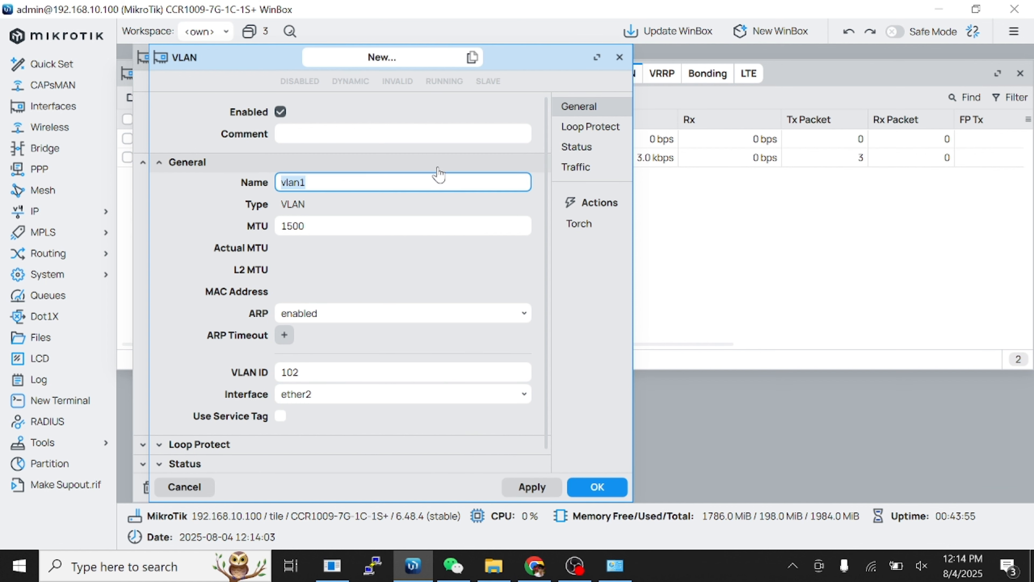
text(pon-3)
click(414, 372)
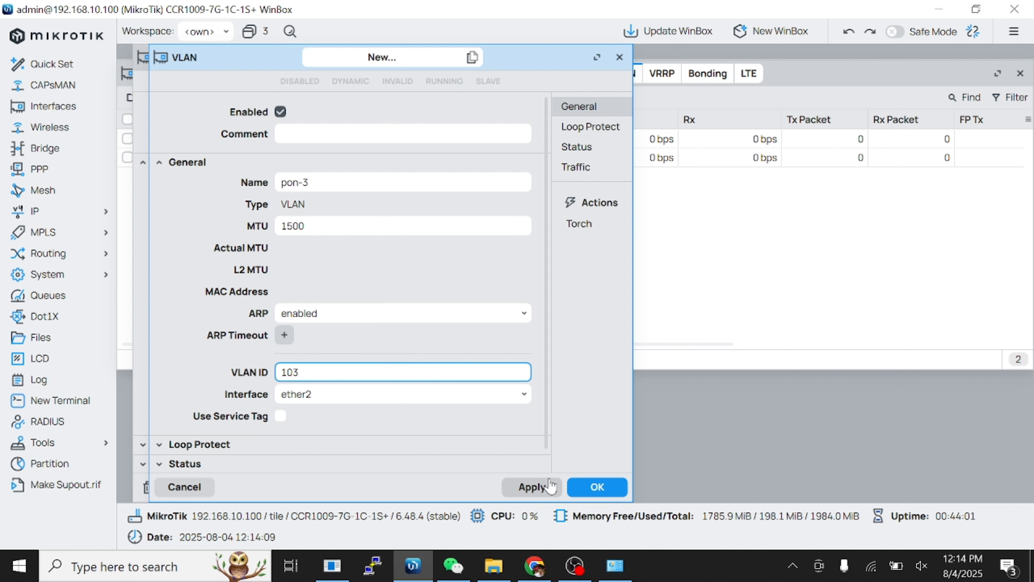
click(529, 487)
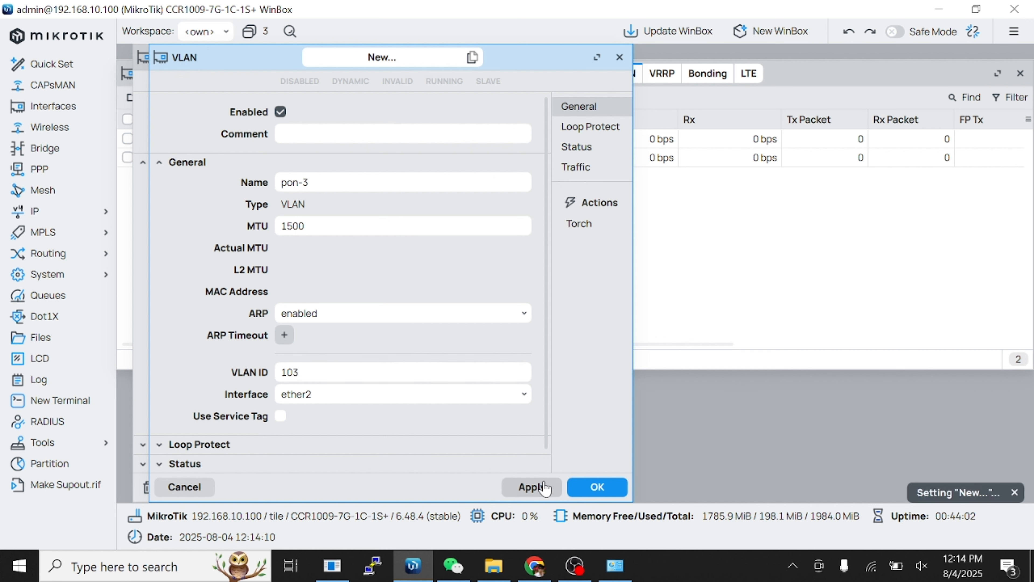
Copy it into pon-4 with VLAN ID 104 and close the VLAN windows.
click(474, 59)
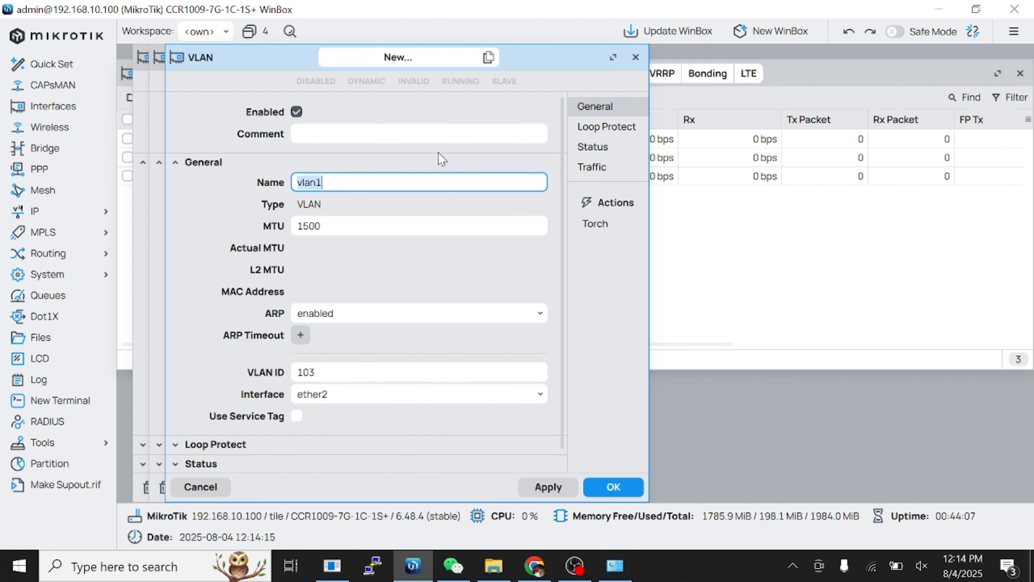
text(pon-4)
click(442, 367)
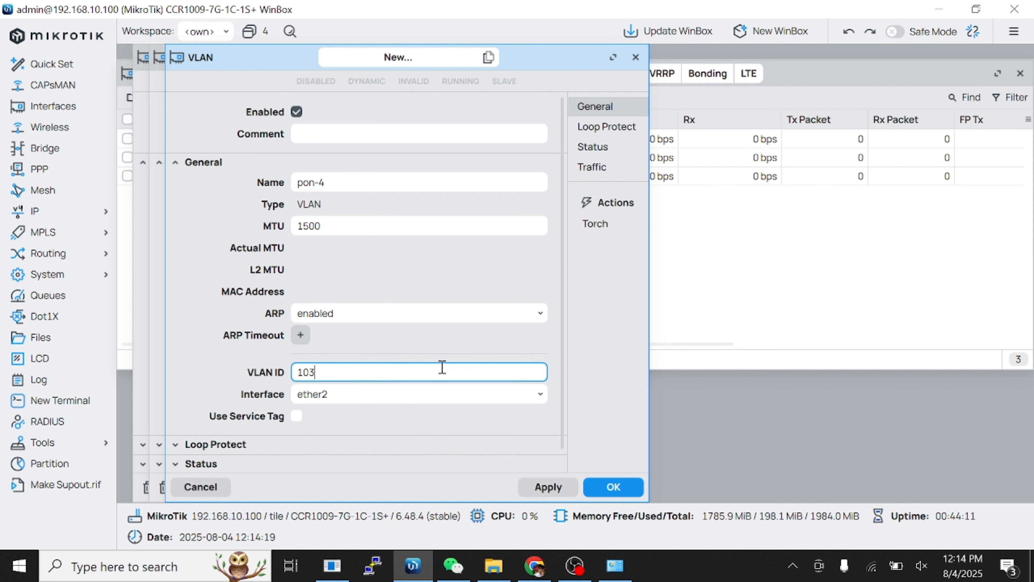
text(4)
click(547, 488)
click(611, 488)
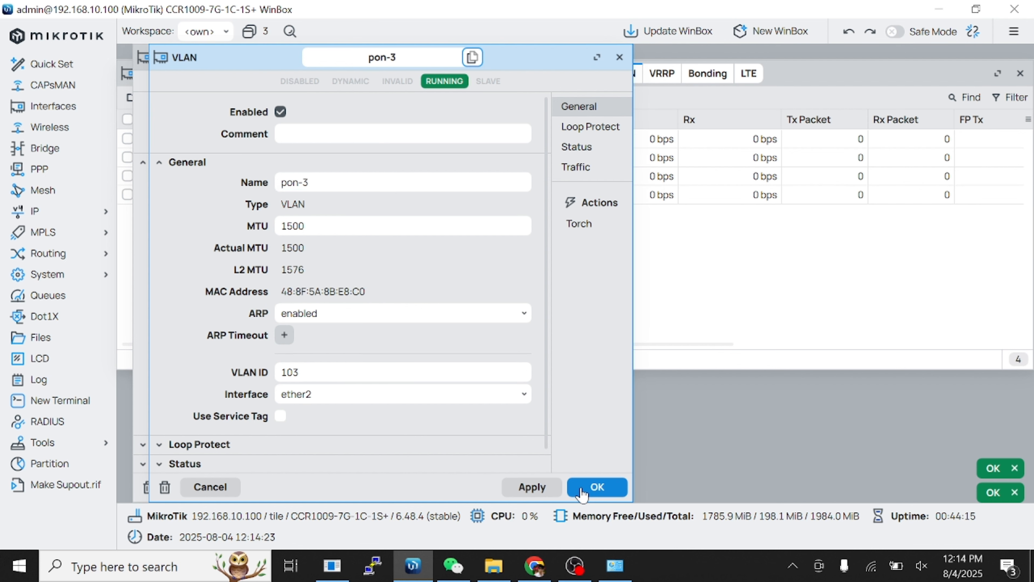
click(586, 488)
click(580, 488)
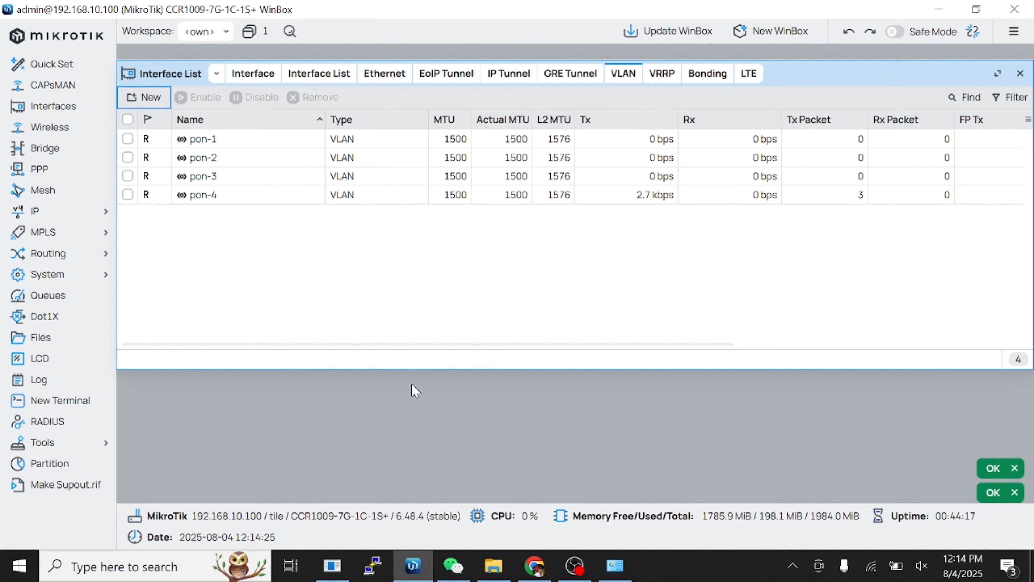
Create VLAN MGMT with ID 100 on ether2, then close Interface List.
click(140, 96)
text(MGMT)
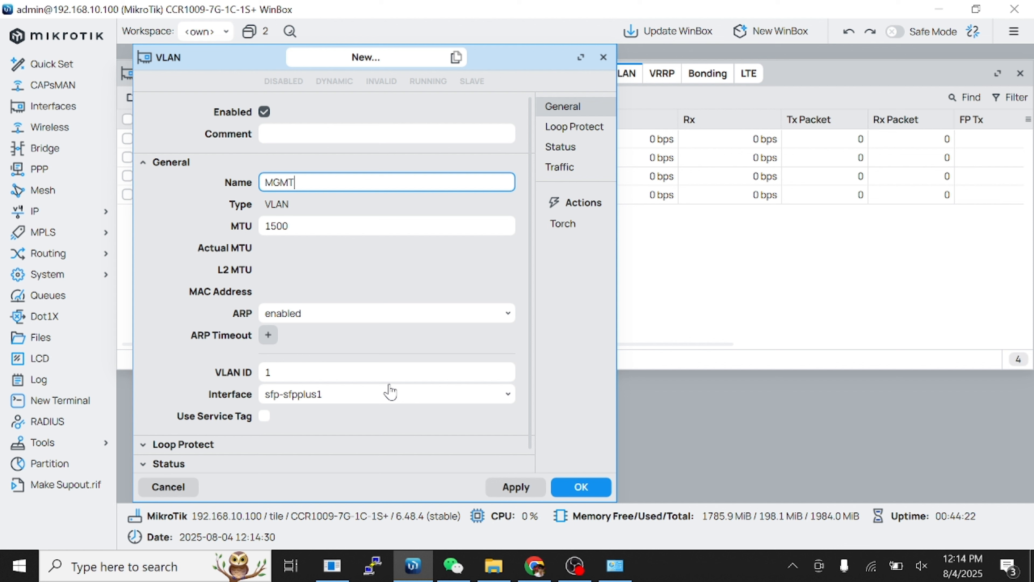
click(393, 372)
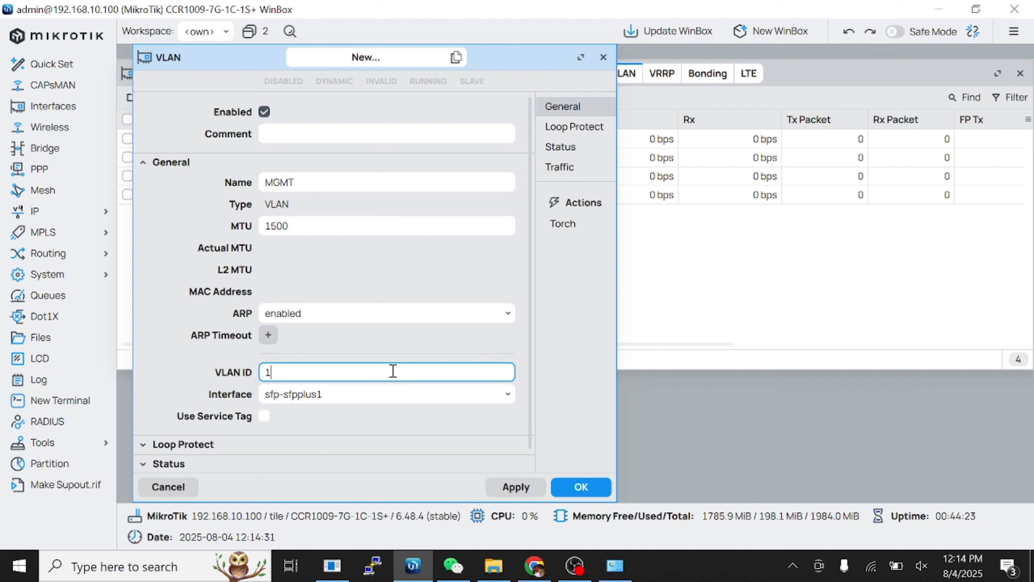
text(00)
click(409, 395)
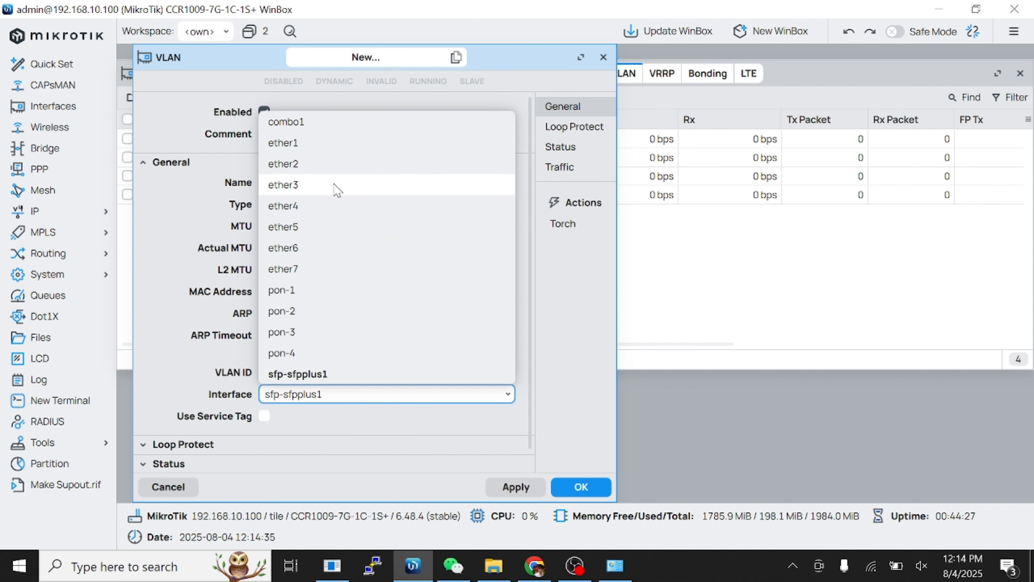
click(330, 165)
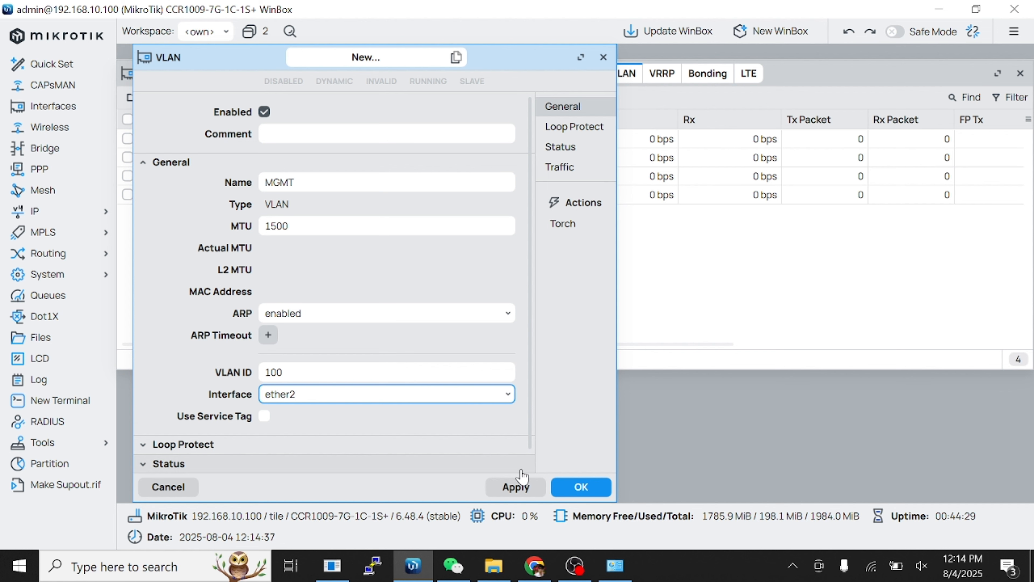
click(517, 486)
click(578, 486)
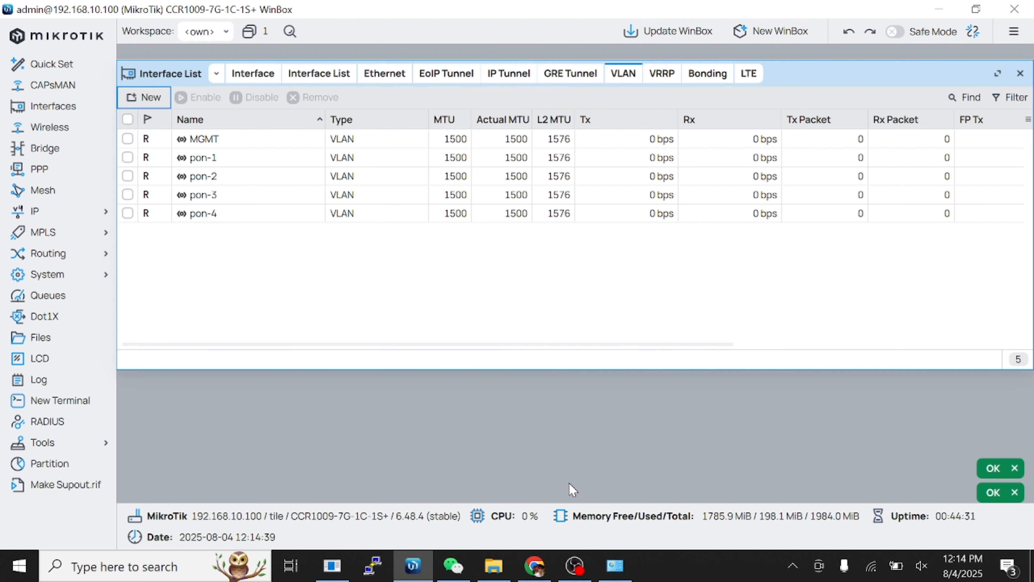
click(1020, 73)
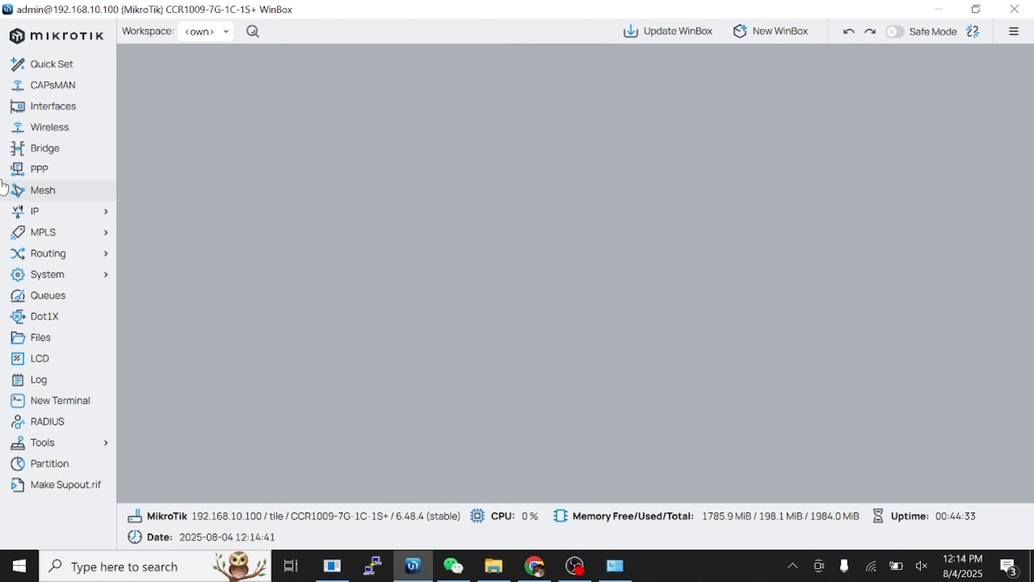
Create PPPoE server pon-1 bound to interface pon-1.
click(60, 176)
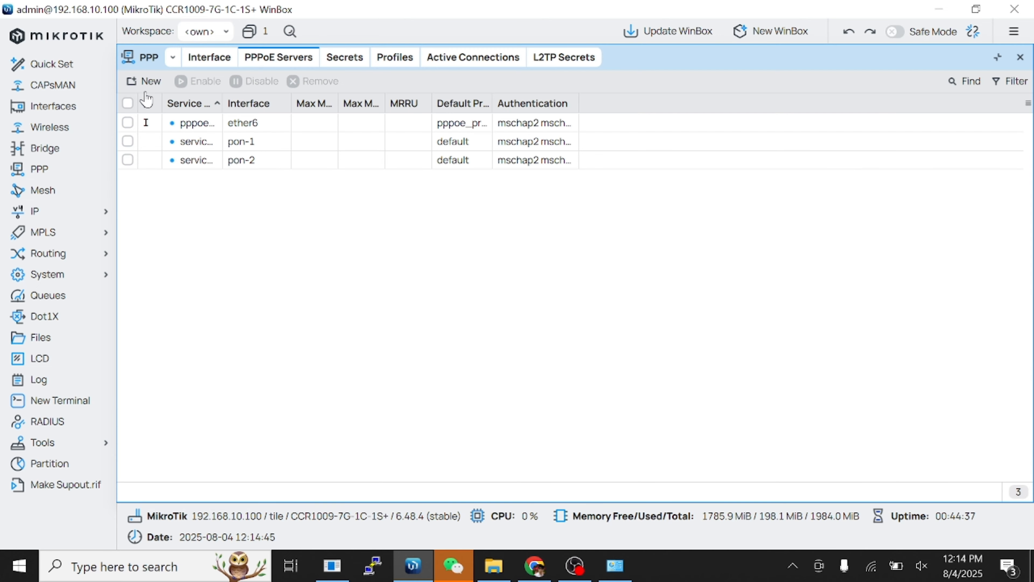
click(145, 82)
text(pon-1)
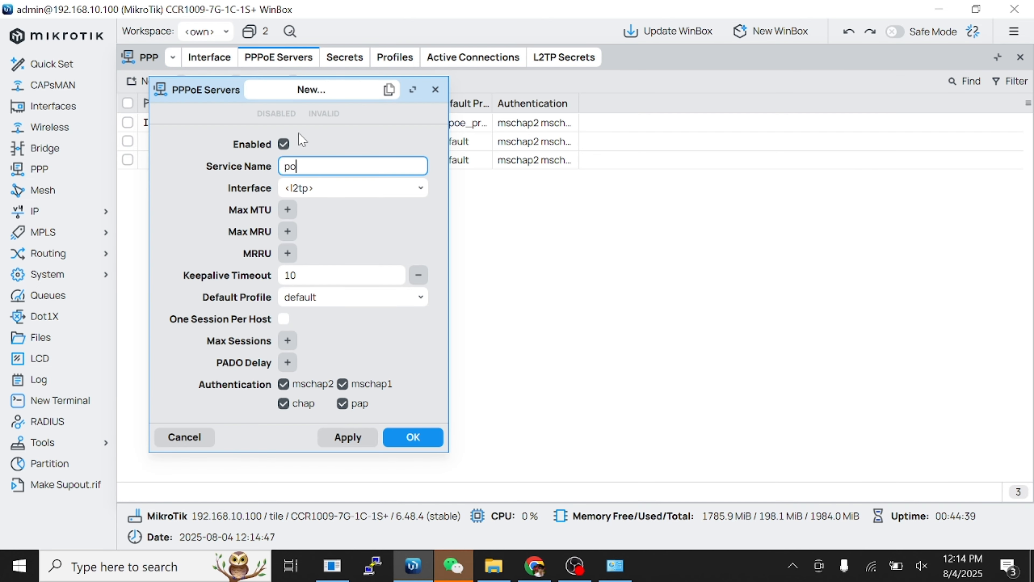
click(354, 192)
click(322, 420)
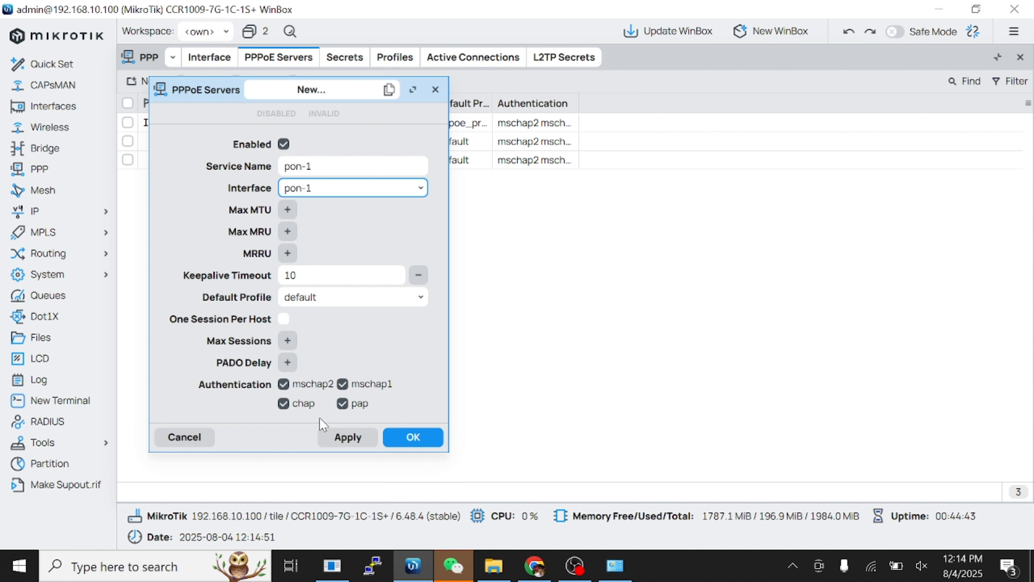
click(343, 438)
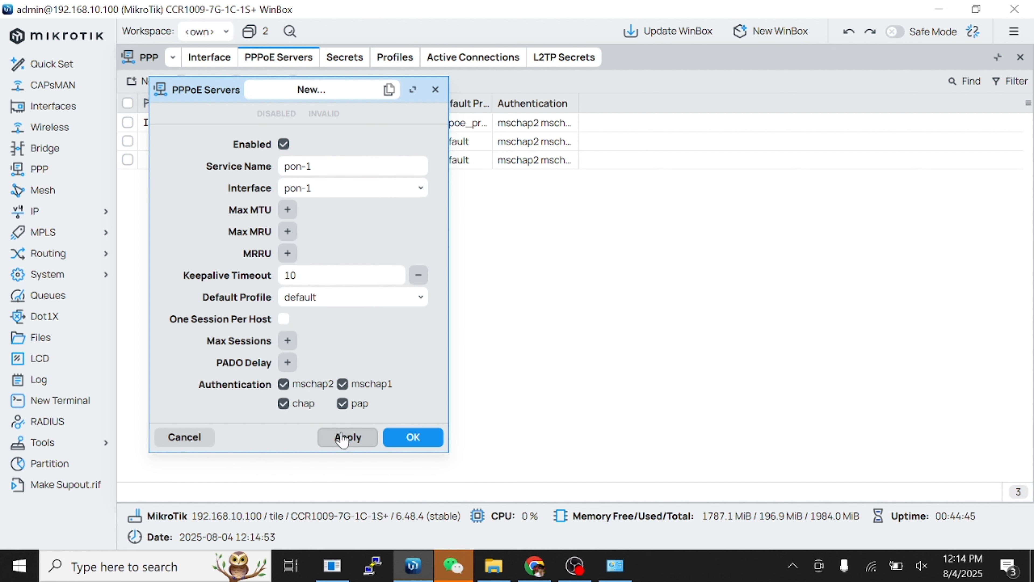
Copy it into PPPoE server pon-2 bound to interface pon-2.
click(387, 91)
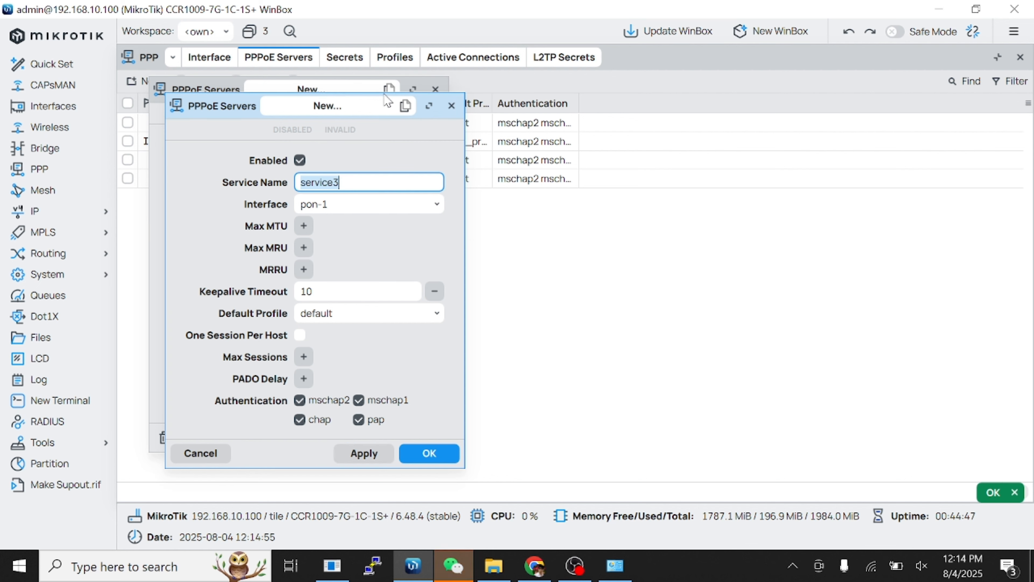
text(pon-2)
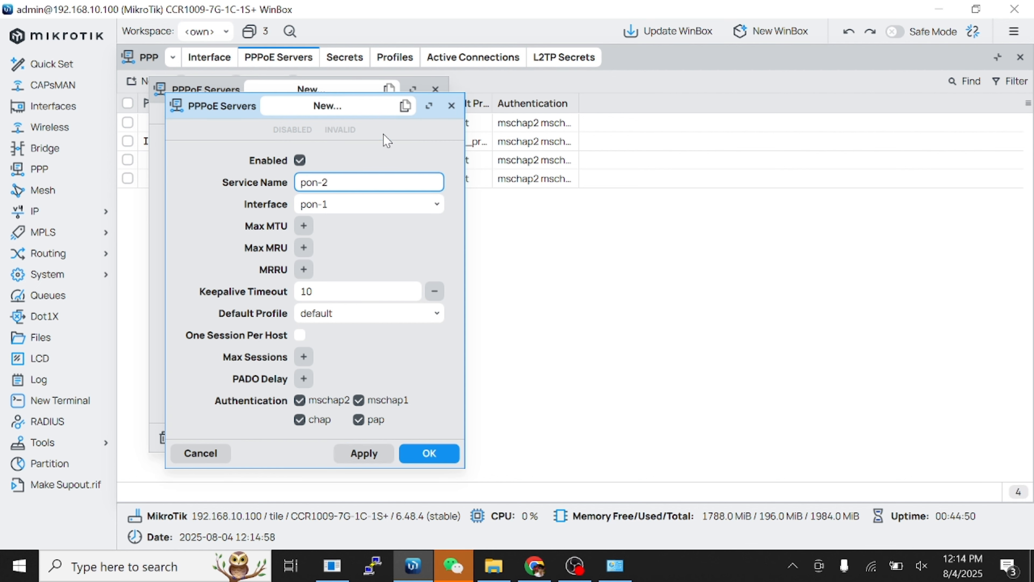
click(416, 205)
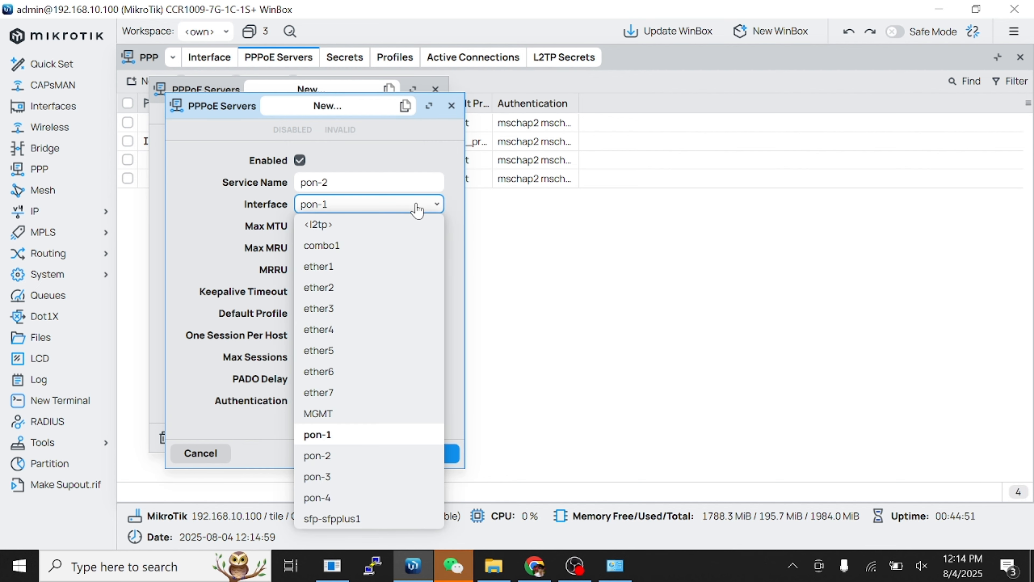
click(342, 463)
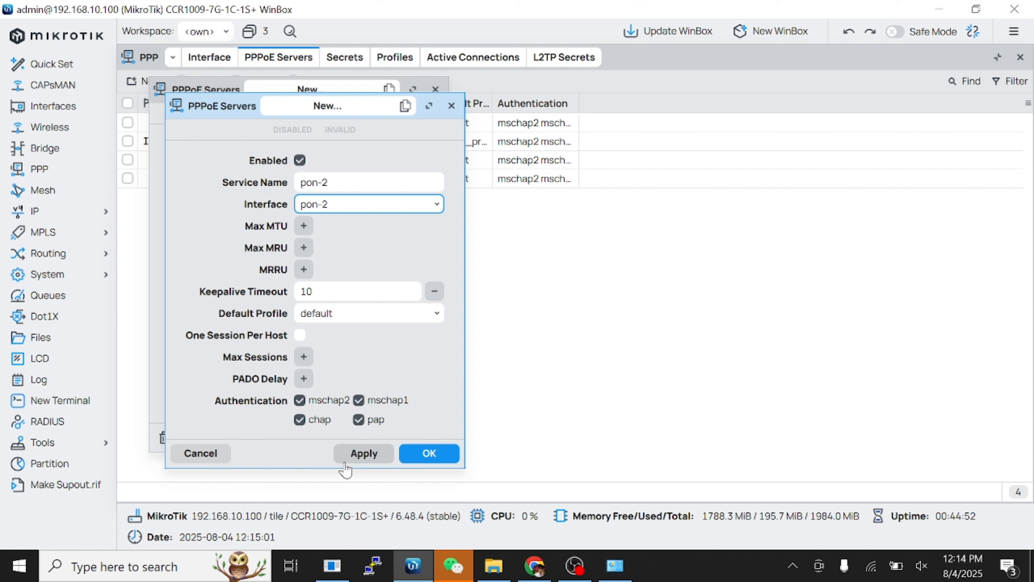
click(359, 453)
Copy it into PPPoE server pon-3 bound to interface pon-3.
click(407, 106)
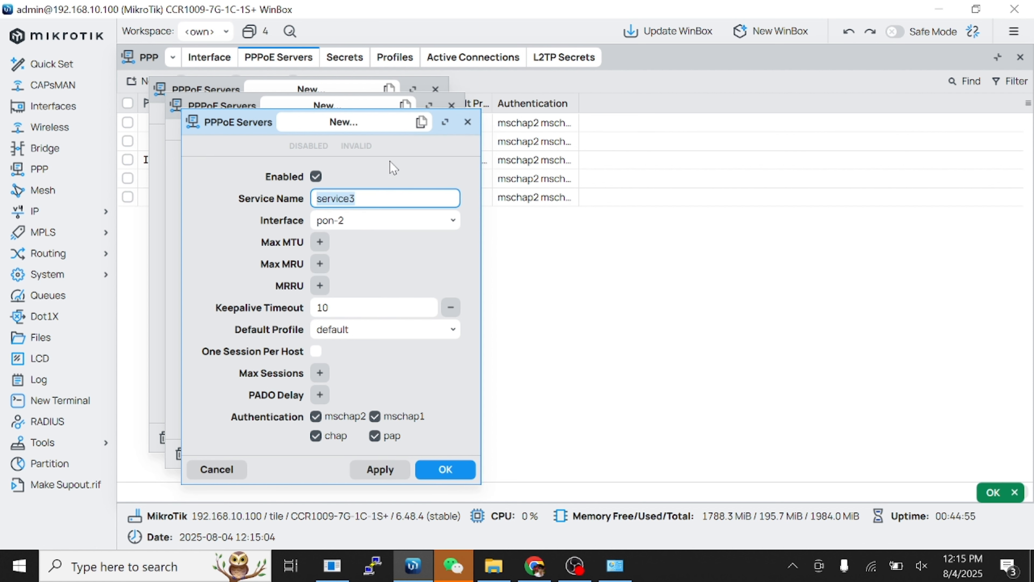
text(pon-3)
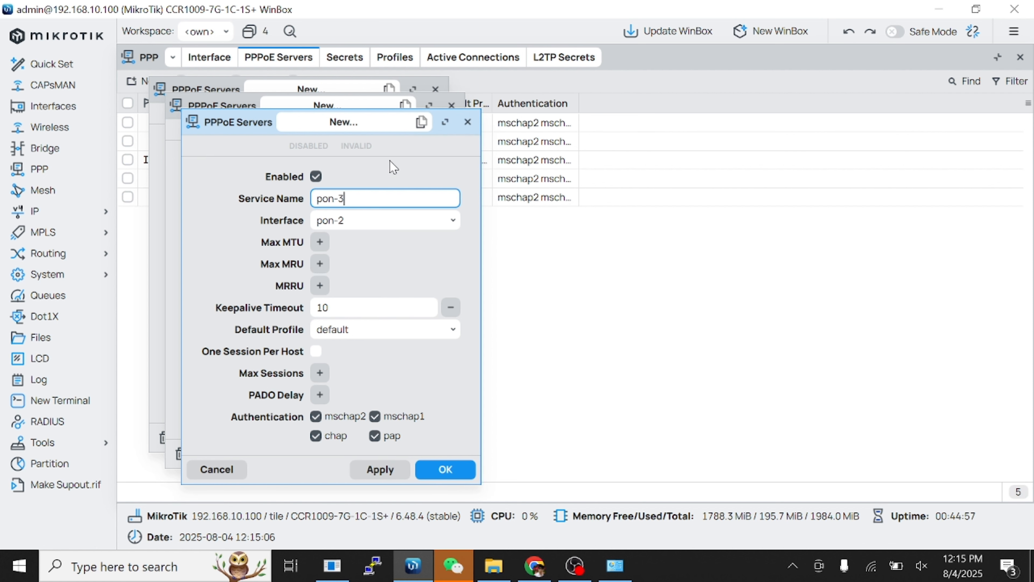
click(396, 220)
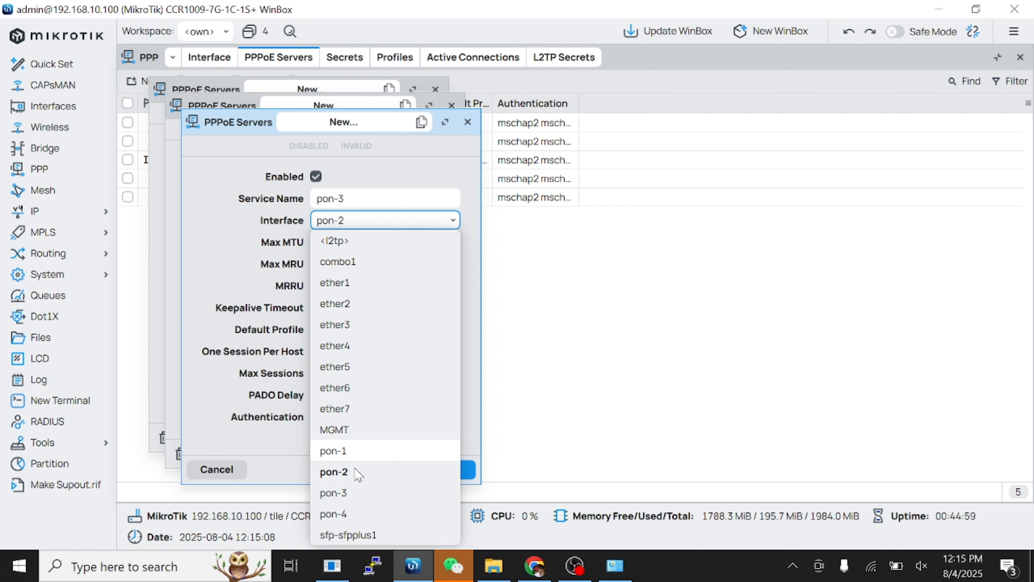
click(353, 491)
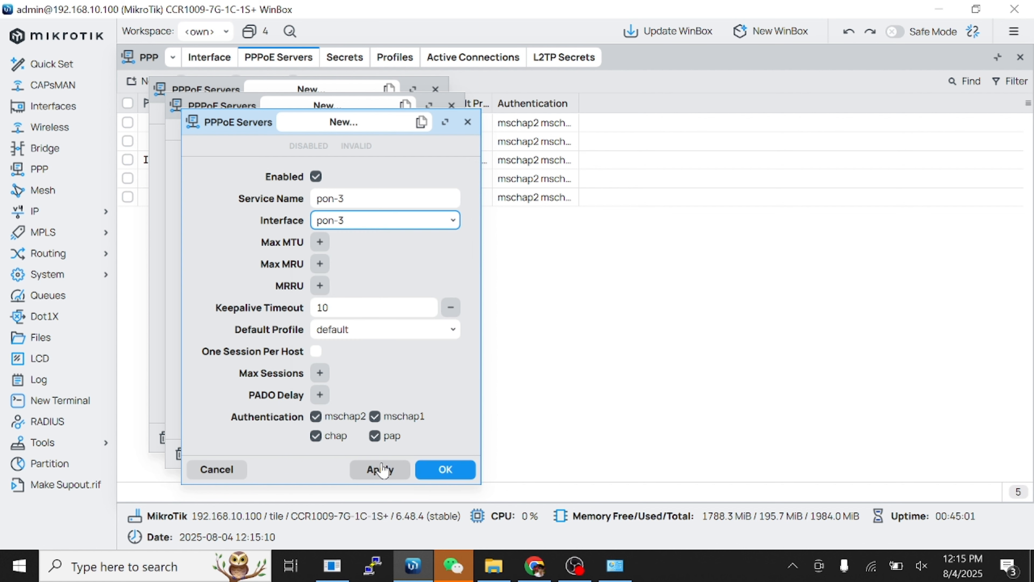
click(379, 469)
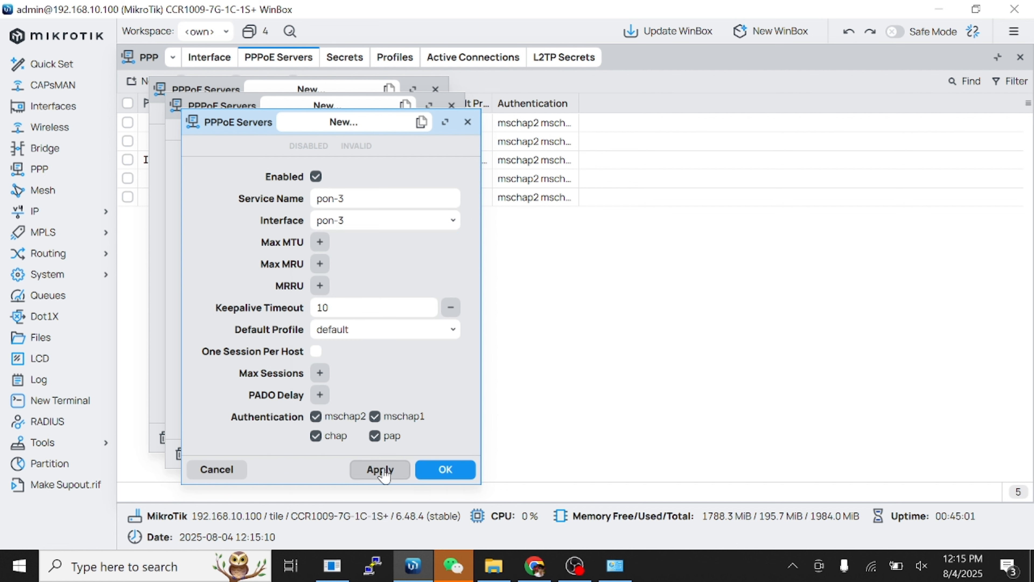
Add PPPoE server pon-4 on interface pon-4 and close all four server dialogs.
click(421, 121)
text(pon-4)
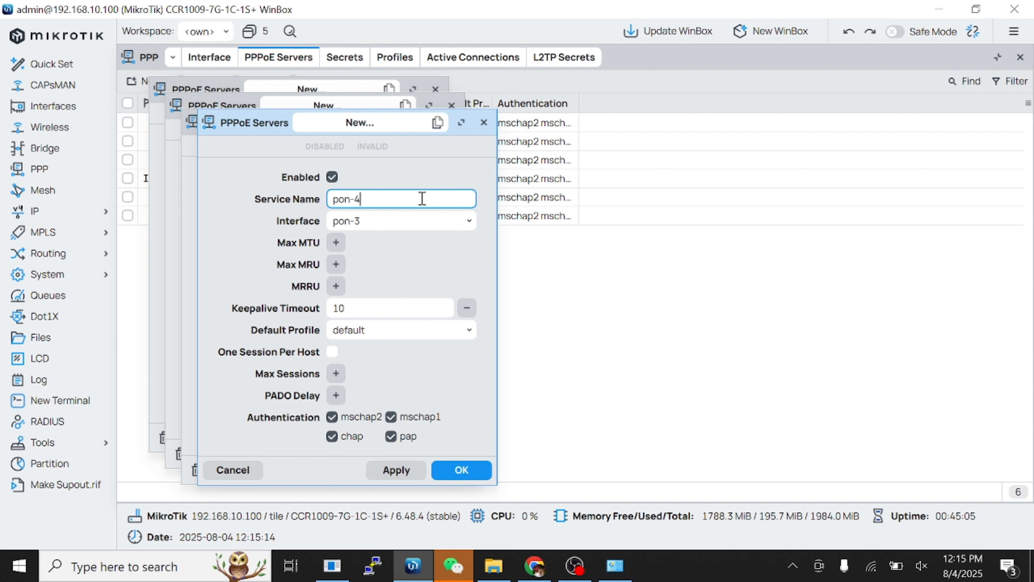
click(416, 227)
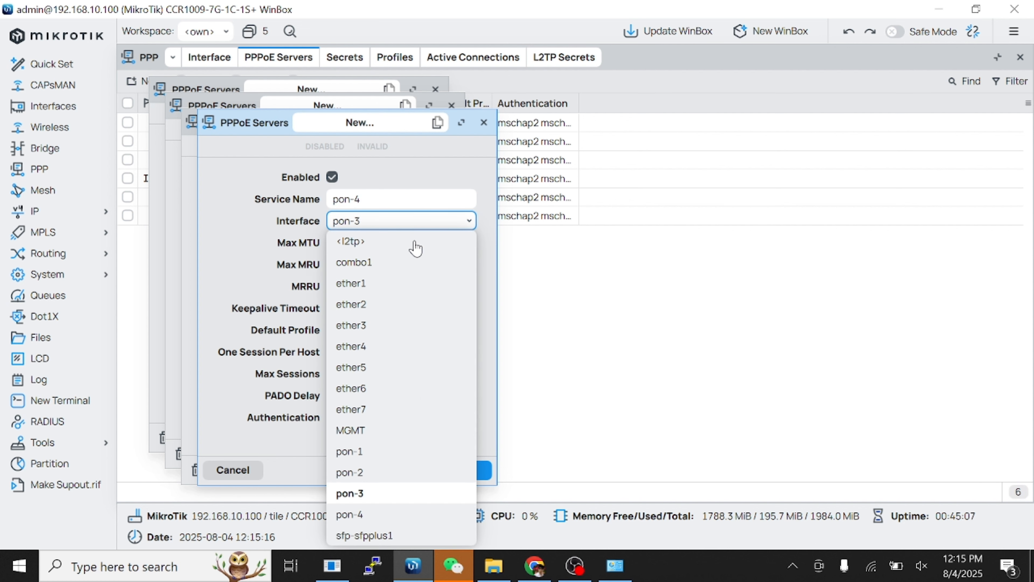
click(385, 518)
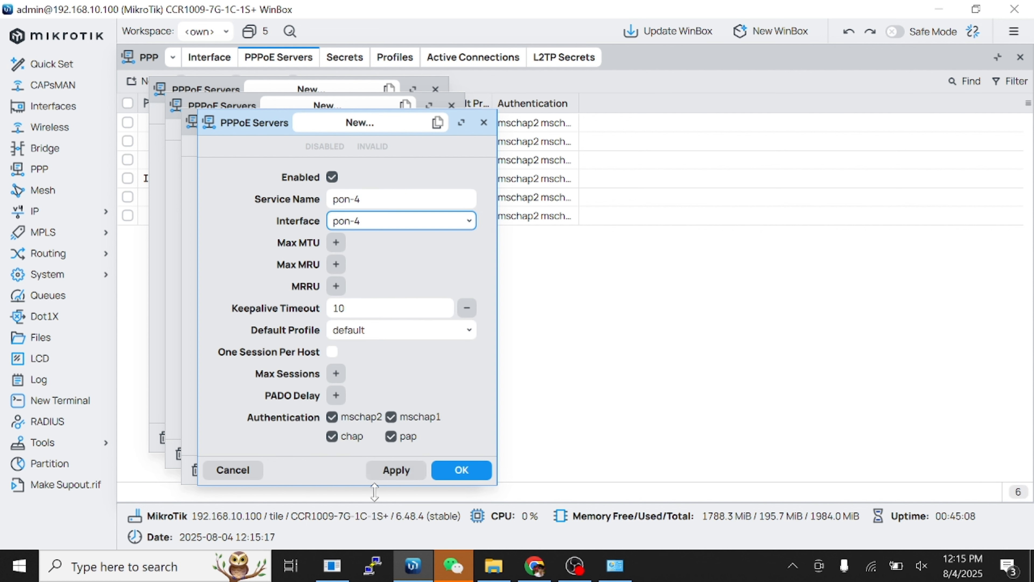
click(386, 469)
click(457, 470)
click(446, 469)
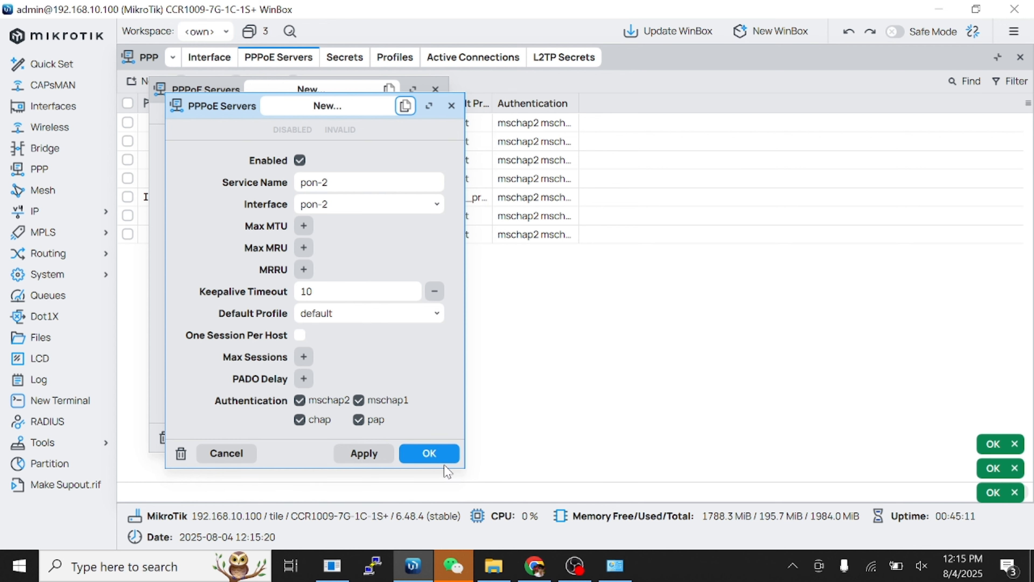
click(425, 452)
click(411, 437)
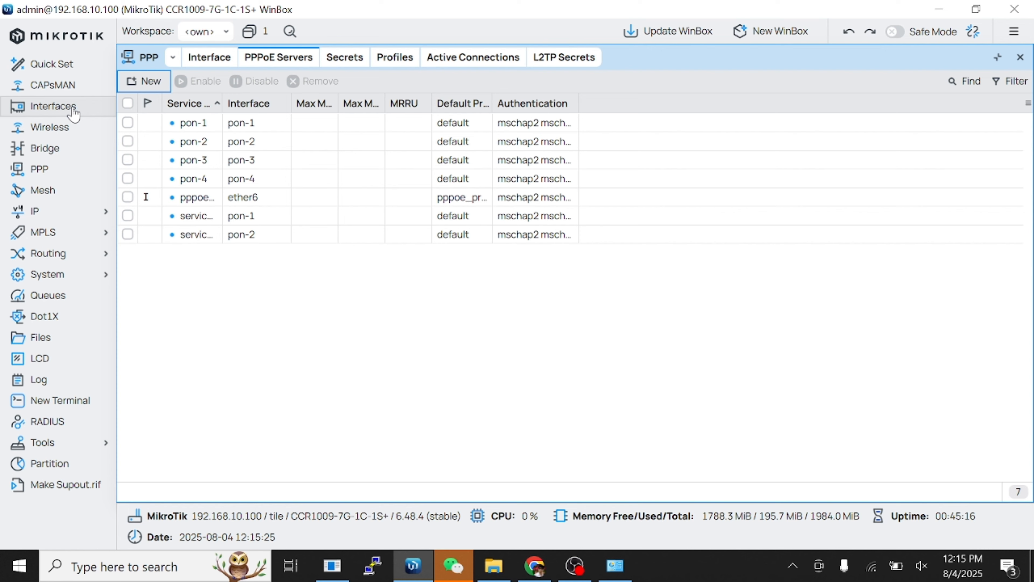
Create IP address 172.30.30.1/30 on interface MGMT with comment Core-Link-OLT-Check.
click(53, 106)
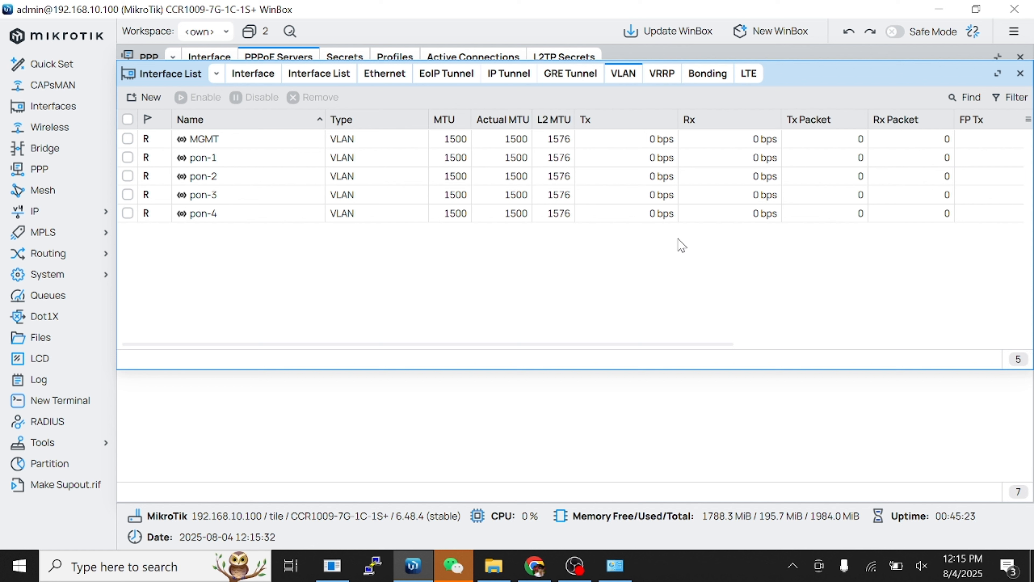
click(71, 212)
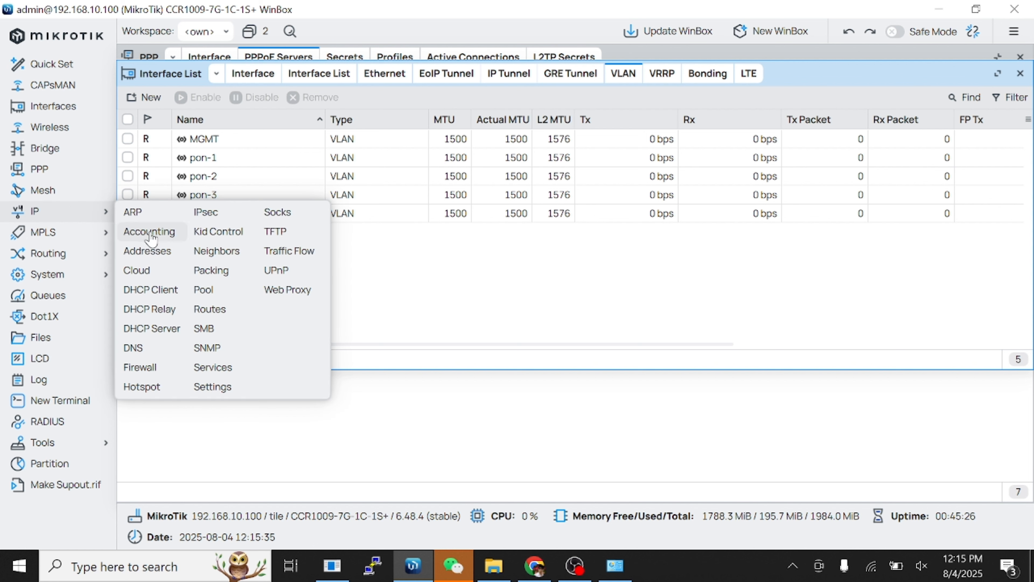
click(153, 259)
click(144, 82)
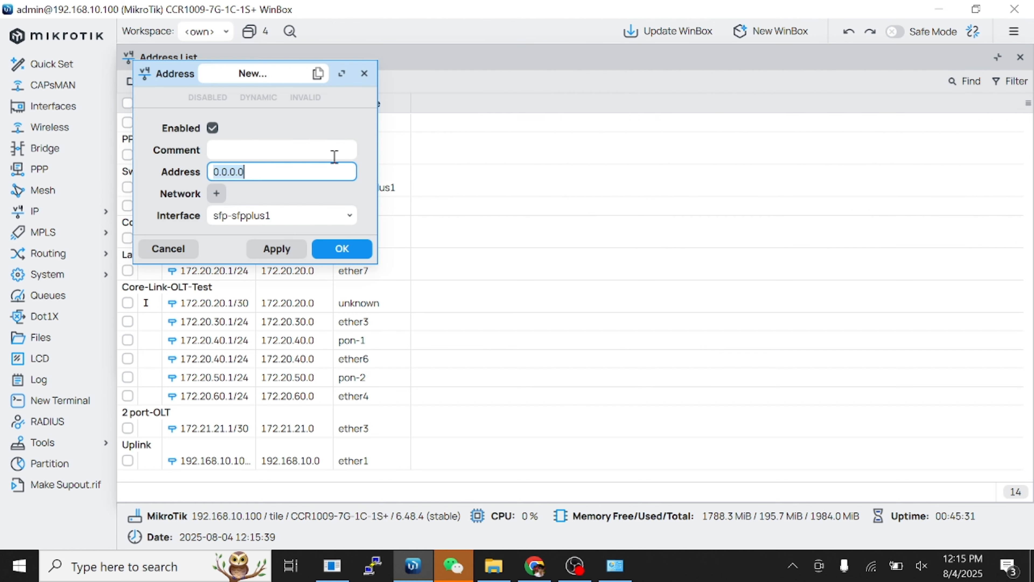
click(301, 146)
text(C)
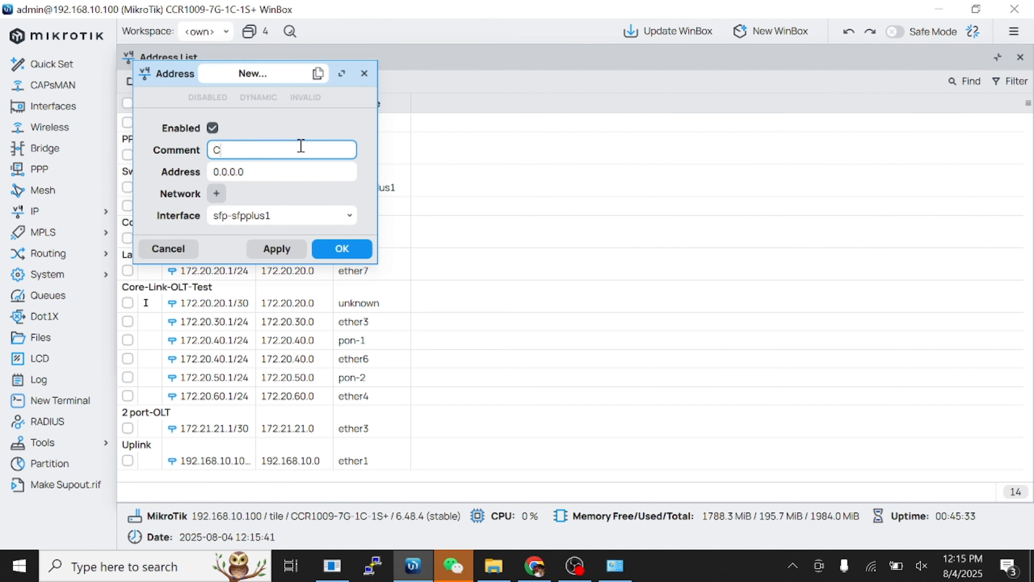
text(ore-Link-OLT-Check)
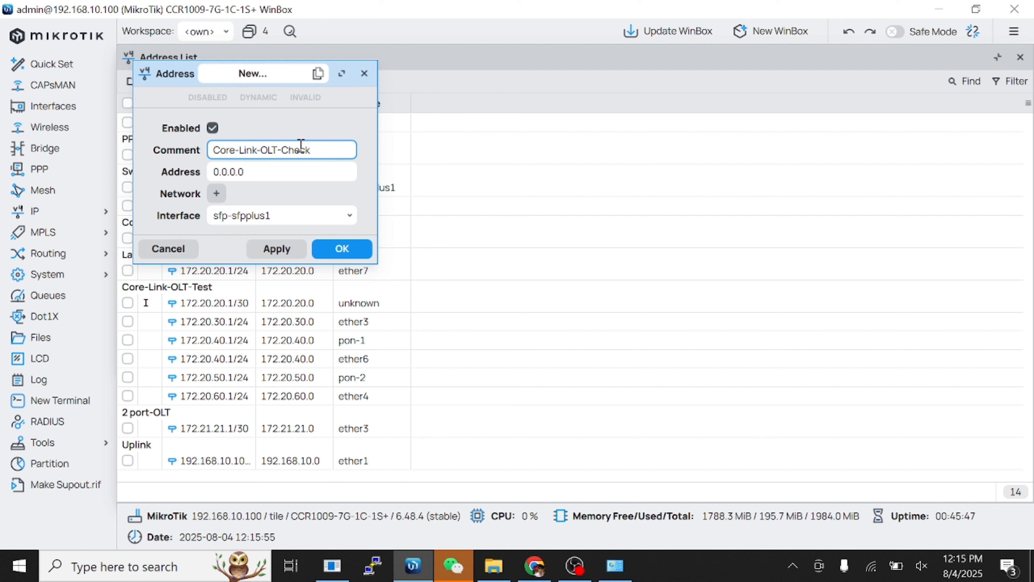
click(298, 172)
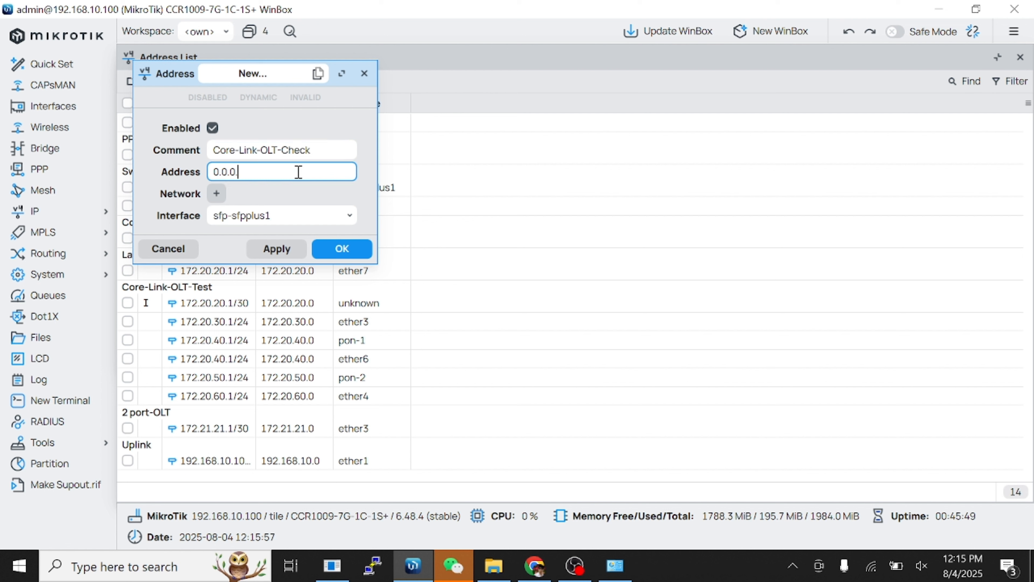
key(BackSpace)
key(BackSpace)
key(BackSpace)
key(BackSpace)
key(BackSpace)
key(BackSpace)
text(172.3)
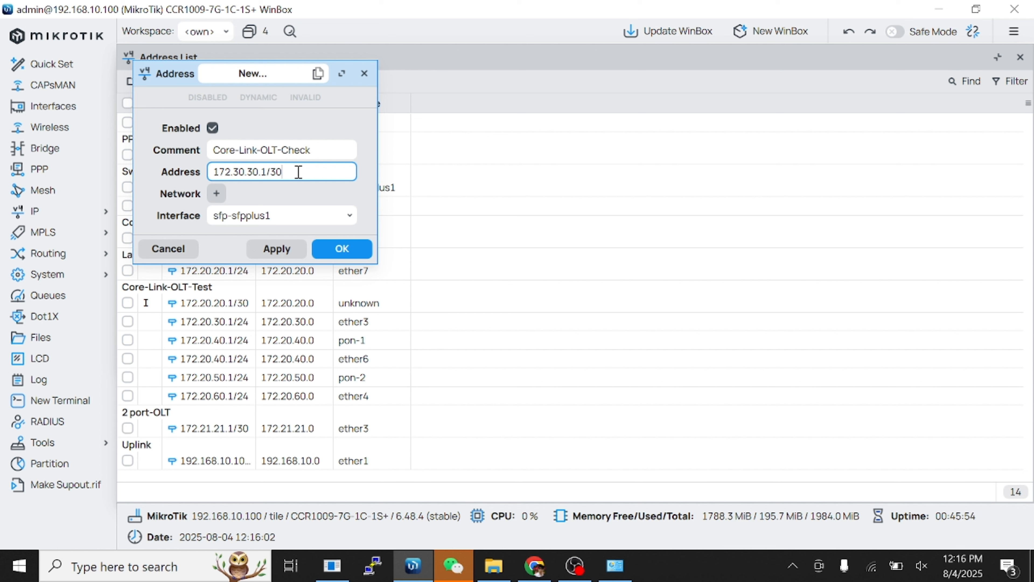
click(306, 216)
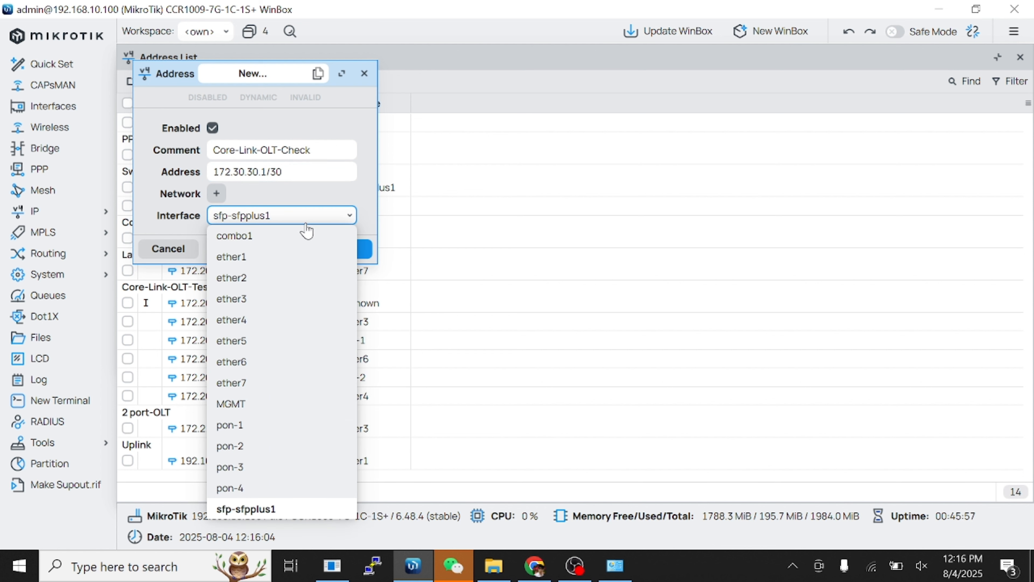
click(244, 404)
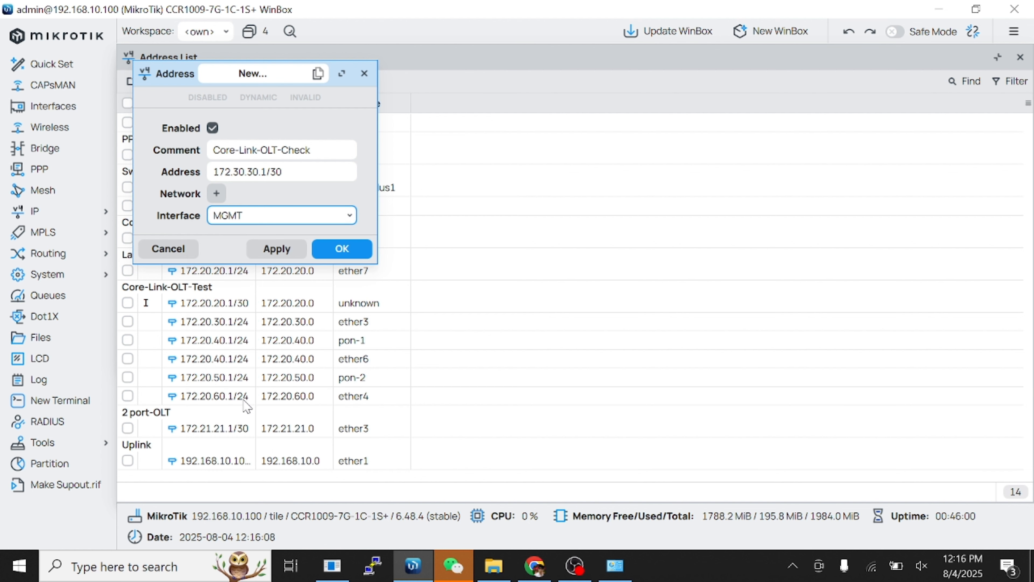
click(275, 249)
click(341, 248)
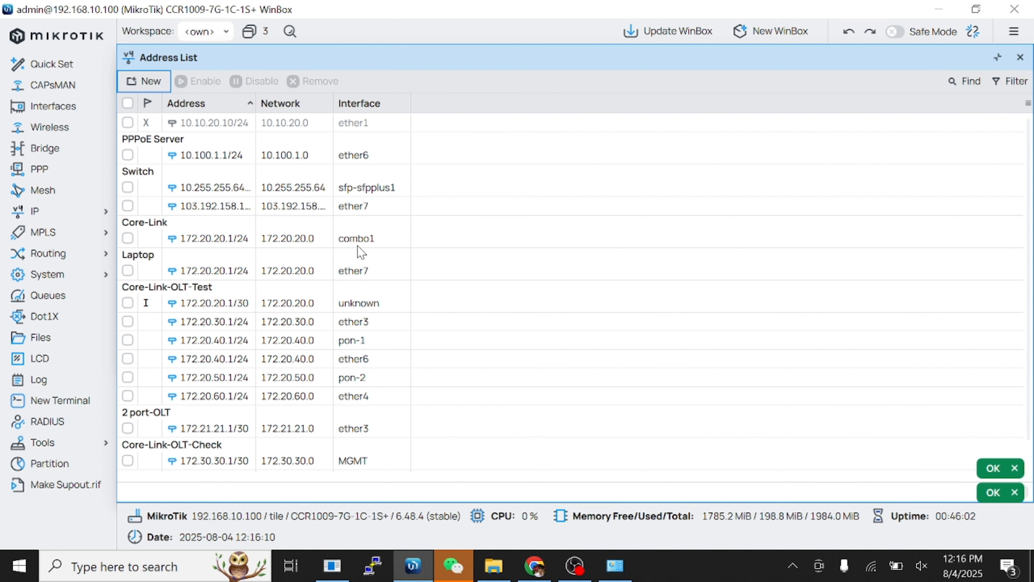
Ping 172.30.30.2 from the router to confirm the OLT replies.
click(61, 443)
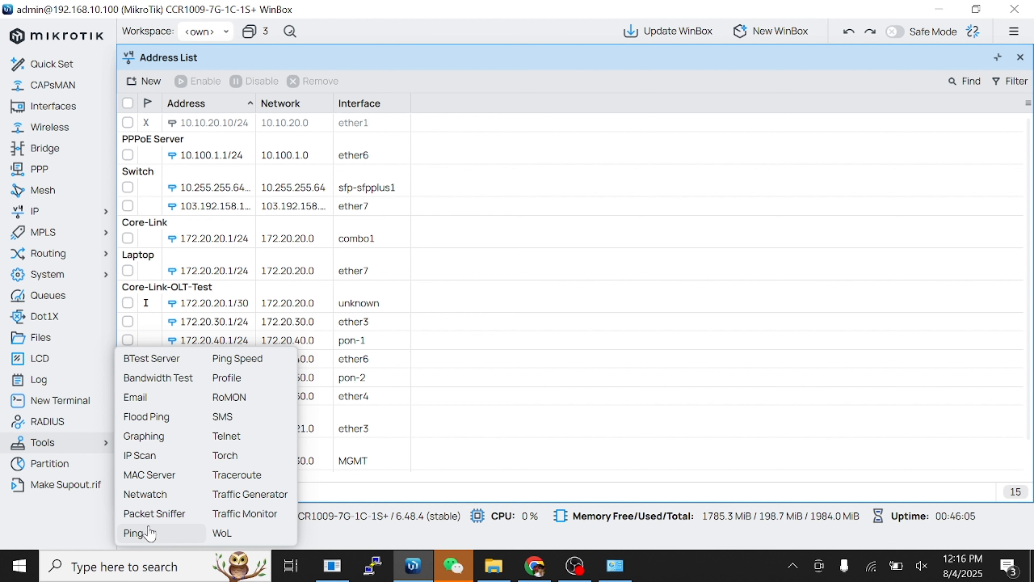
click(152, 536)
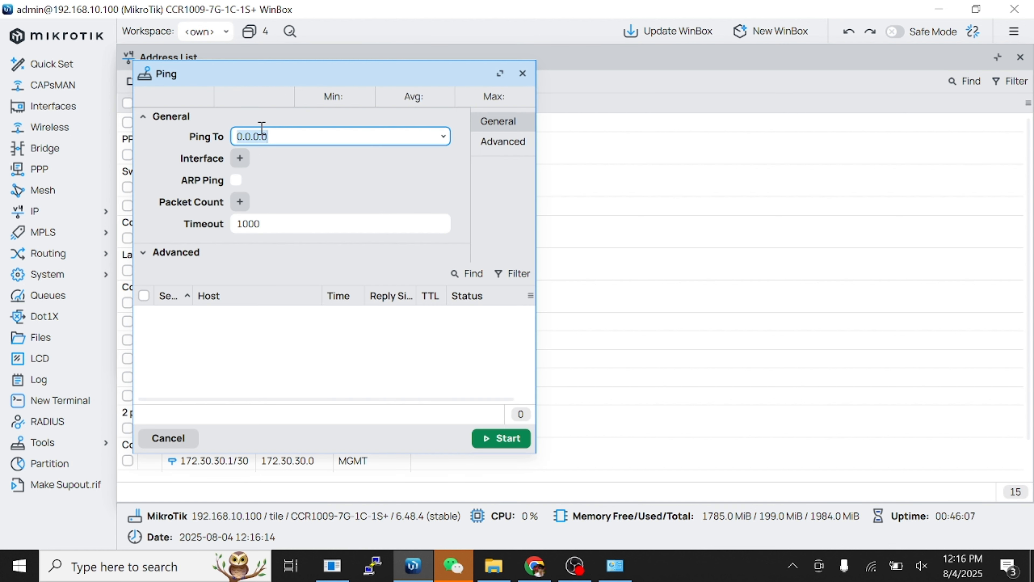
text(172.30)
click(504, 438)
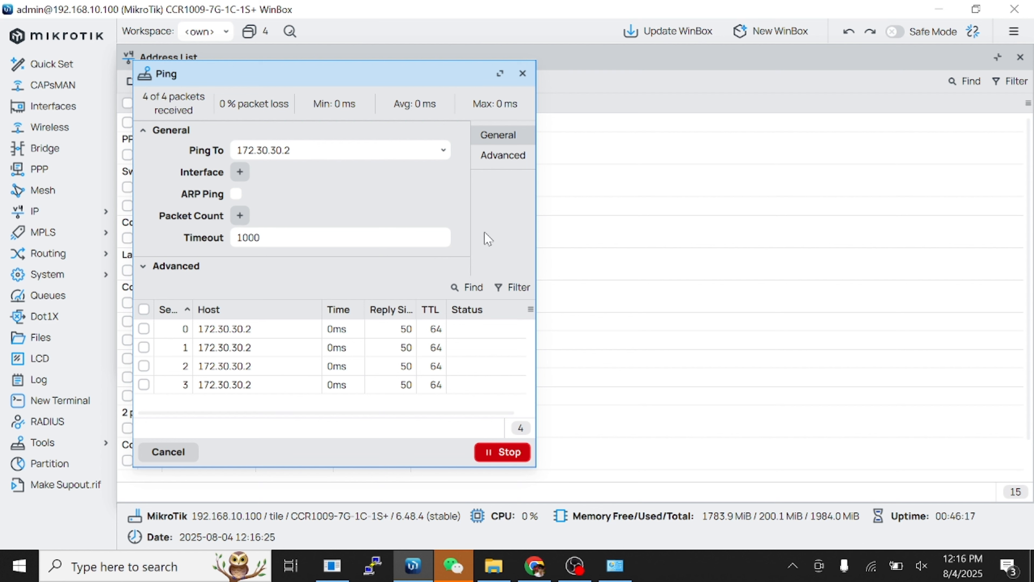
Close the Ping, Address List and Interface List windows.
click(522, 74)
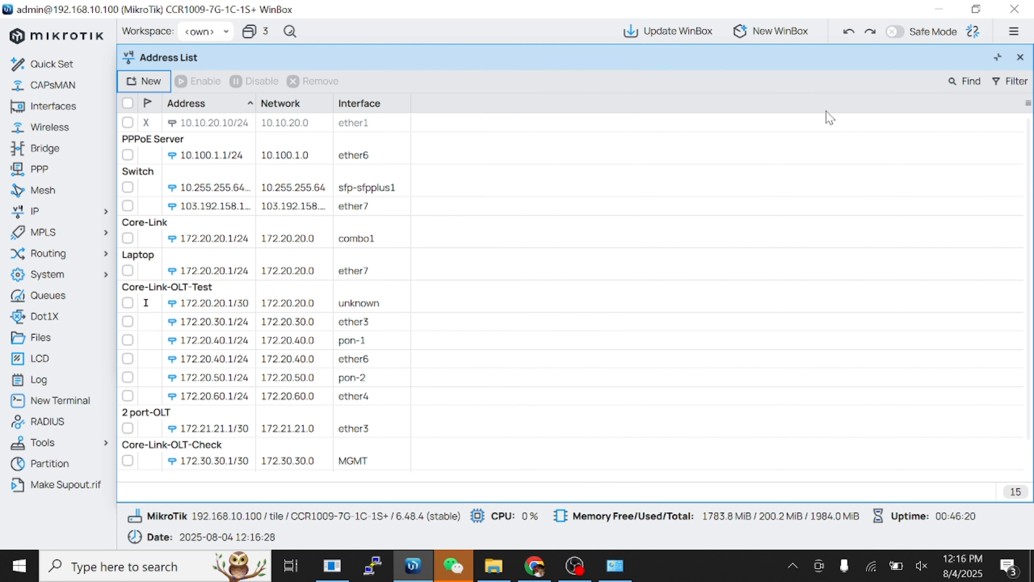
click(1020, 58)
click(1019, 57)
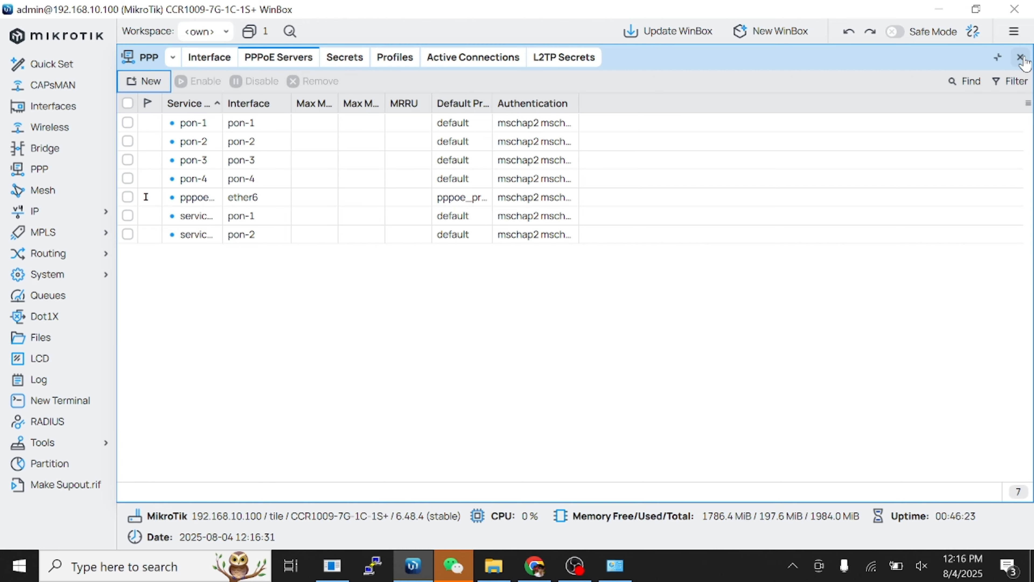
Start a new firewall NAT rule commented Core-Link-OLT.
click(1019, 58)
click(39, 214)
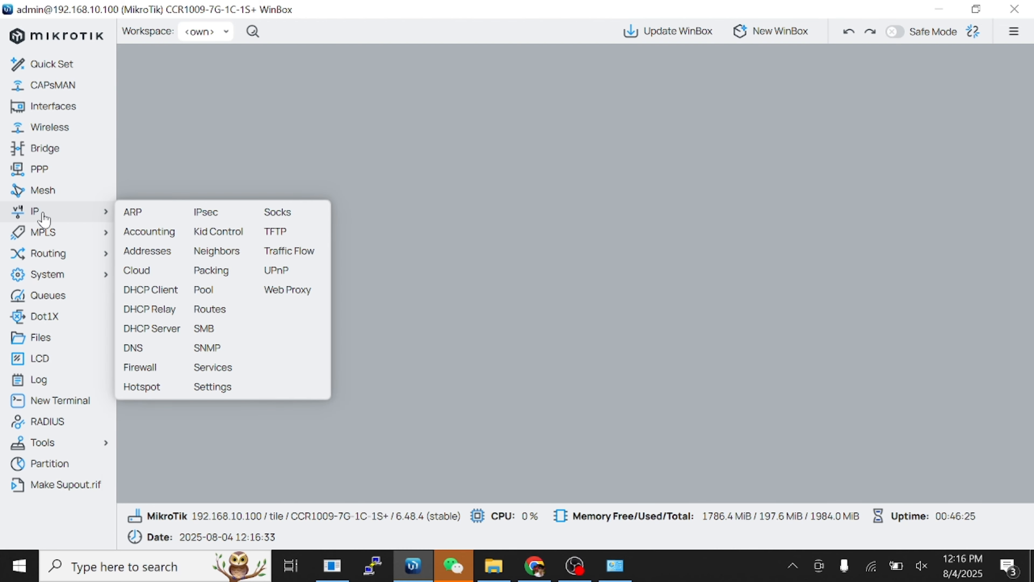
click(142, 371)
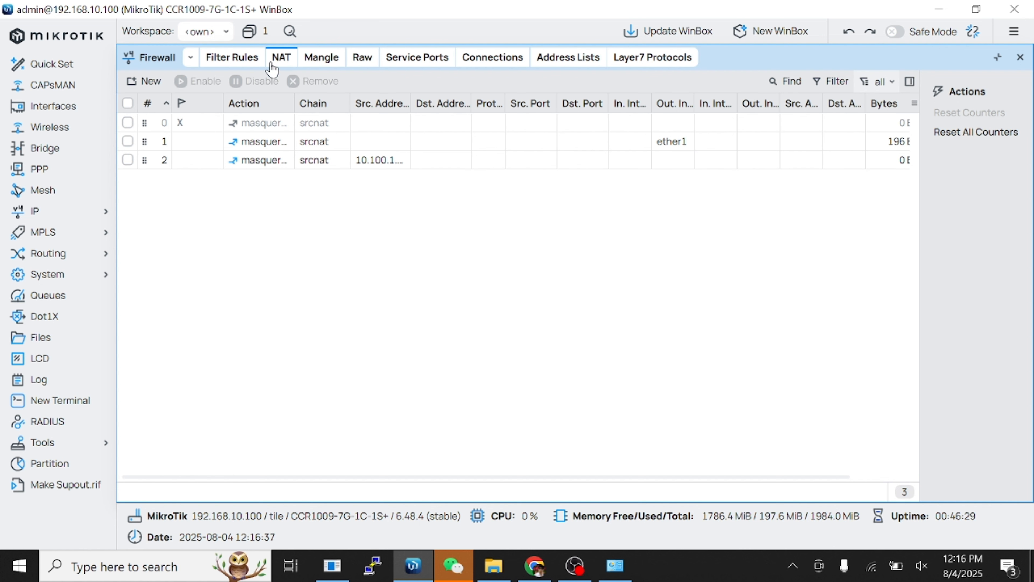
click(151, 83)
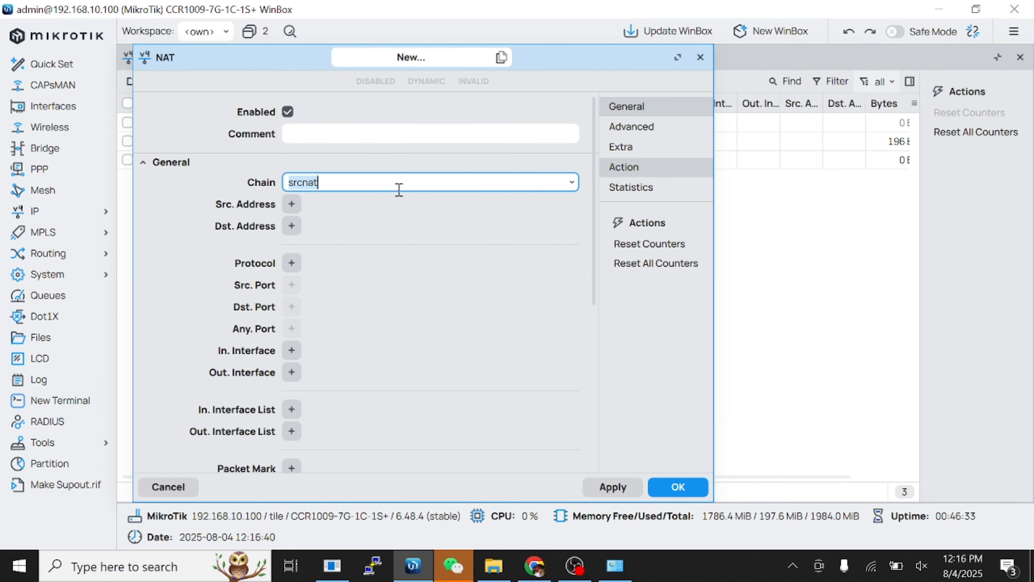
click(423, 136)
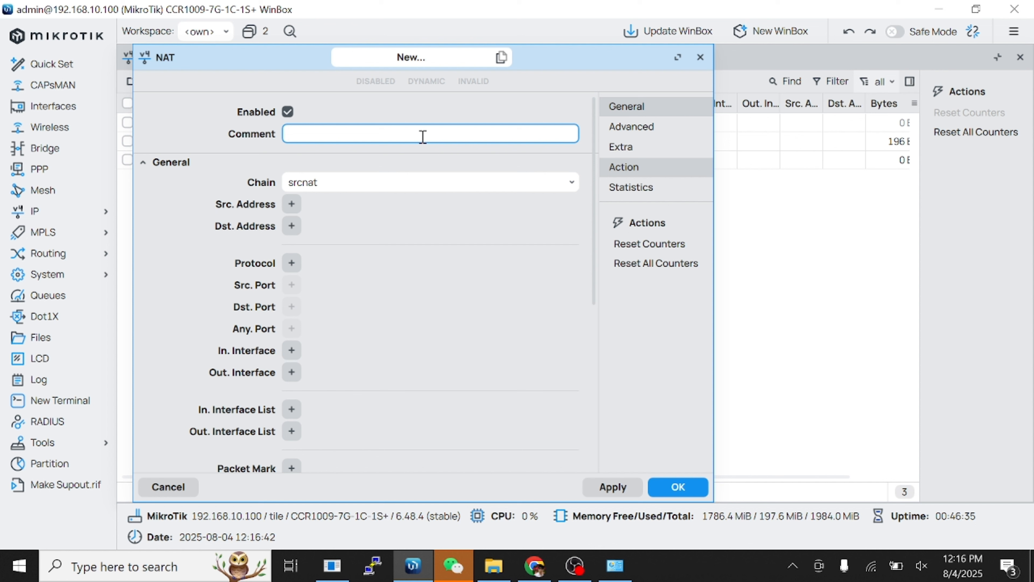
text(Core-Link-OLT)
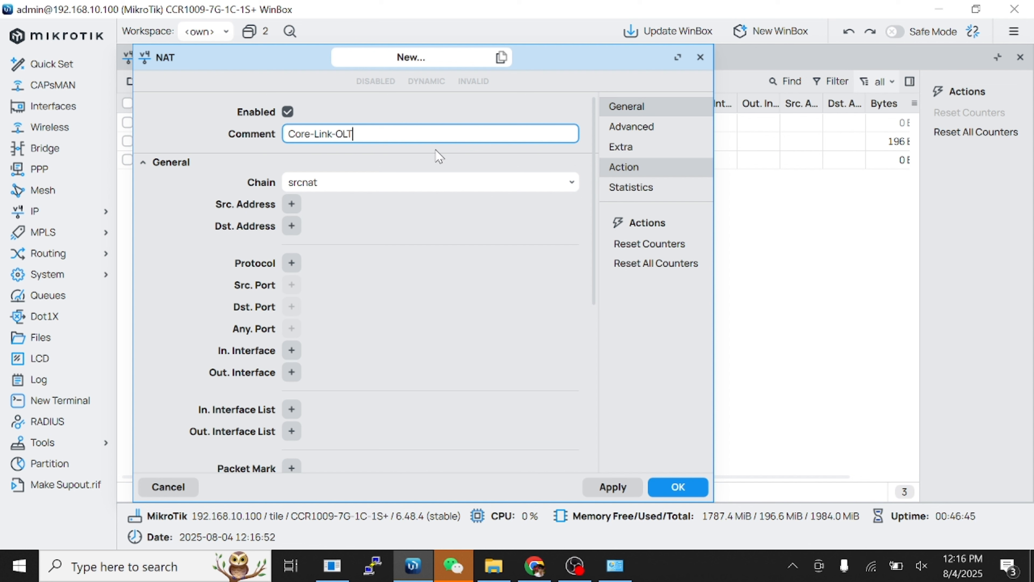
Match chain dstnat, destination 103.100.100.100, protocol tcp, destination port 1010.
click(436, 182)
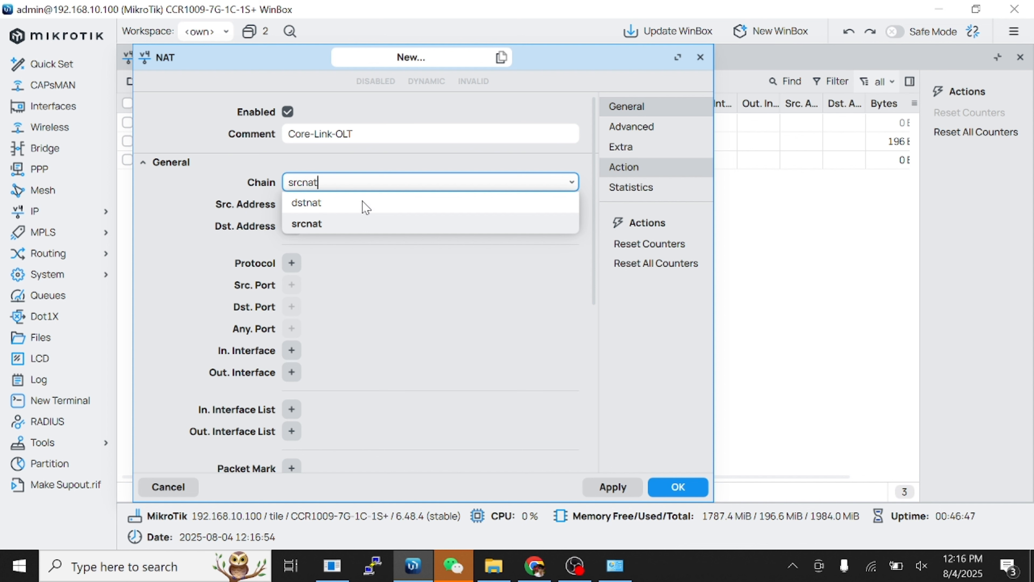
click(363, 201)
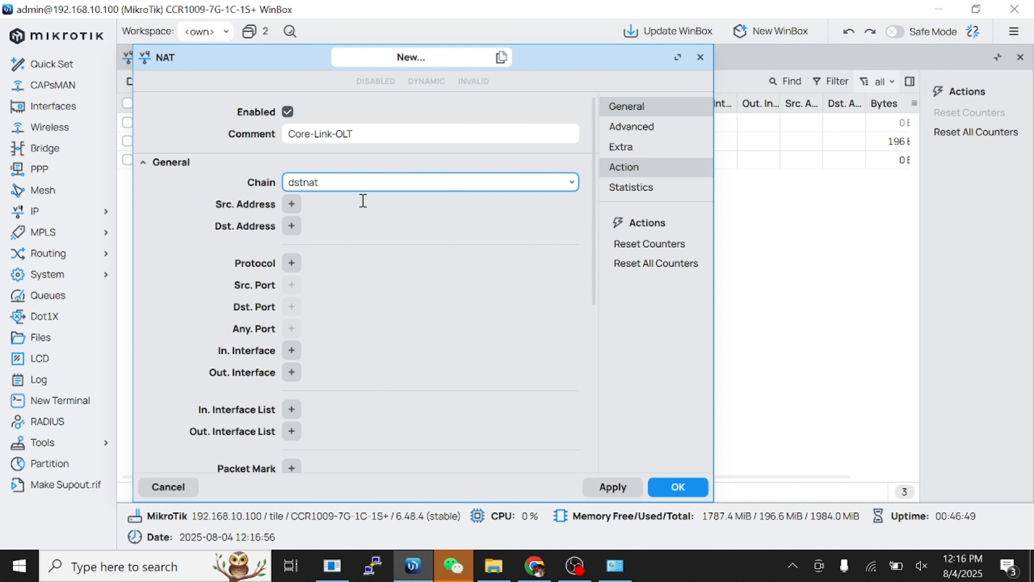
click(292, 225)
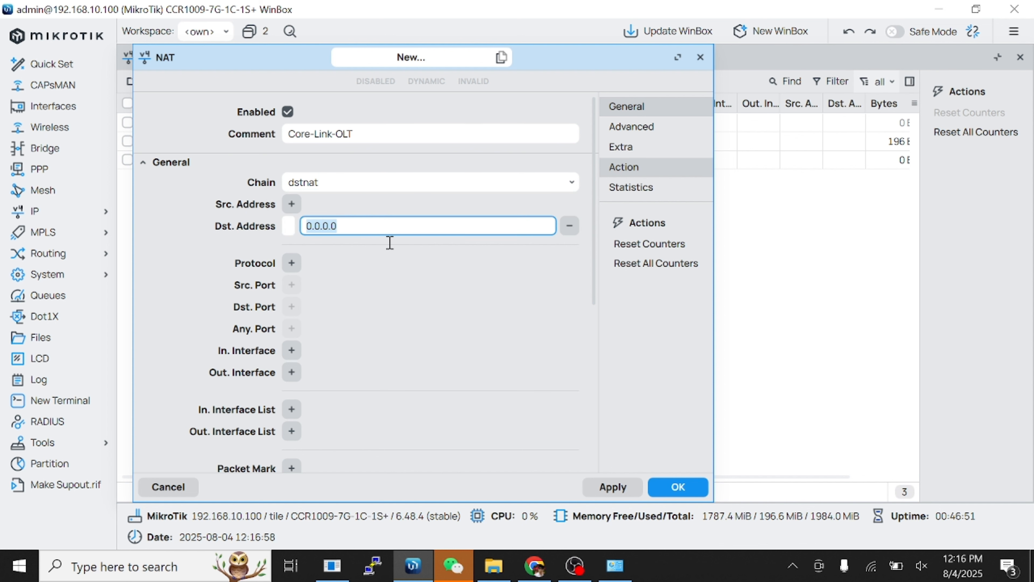
text(103.10)
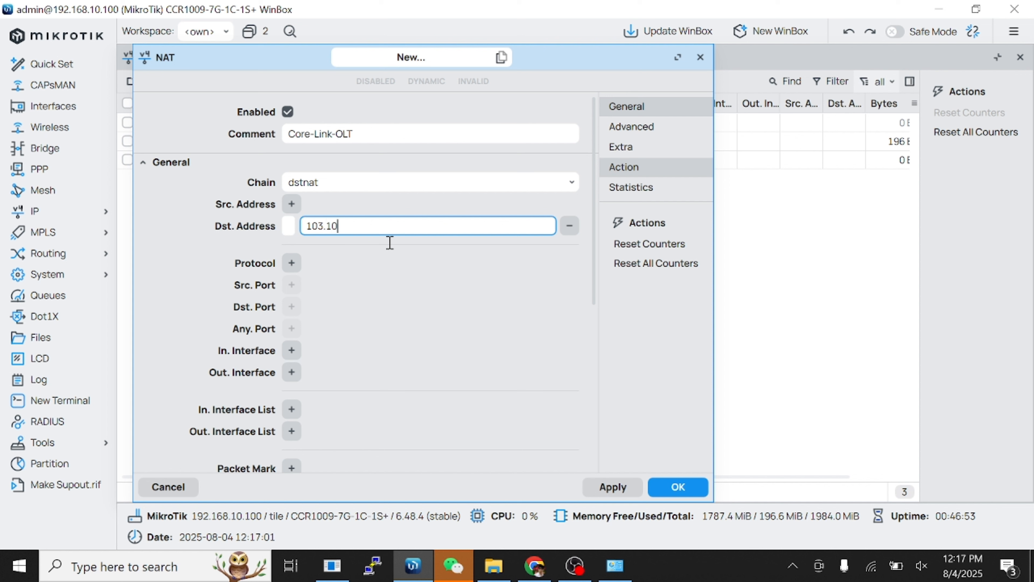
text(0.100.100)
click(293, 264)
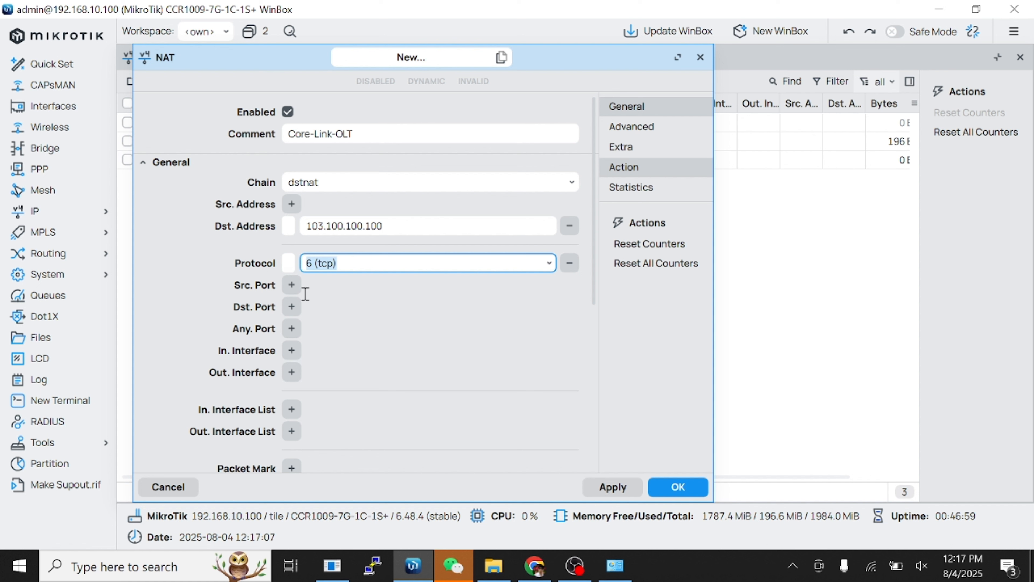
click(292, 310)
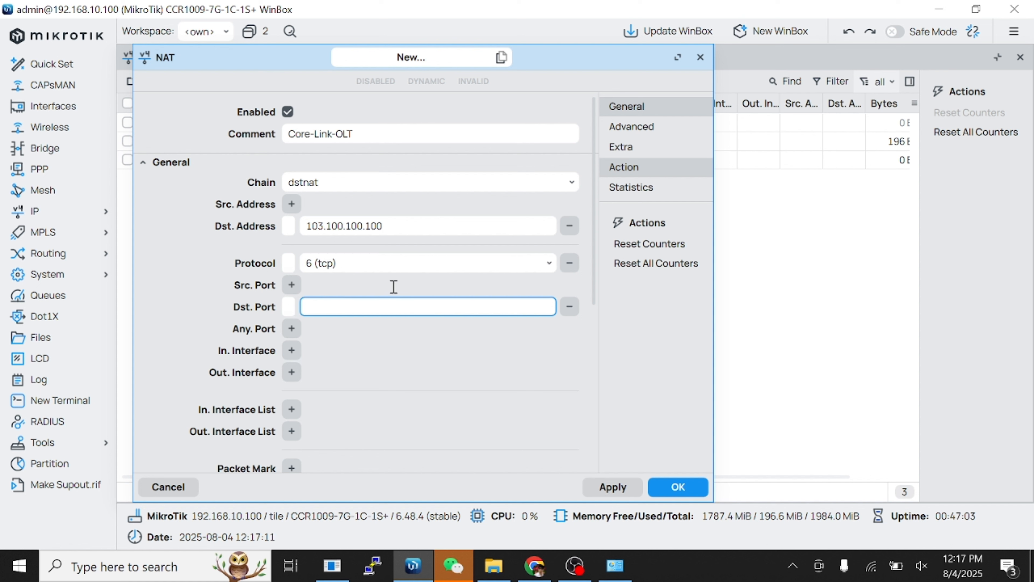
text(1010)
Set the rule's action to dst-nat toward address 172.30.30.2.
scroll(420, 261, down, 6)
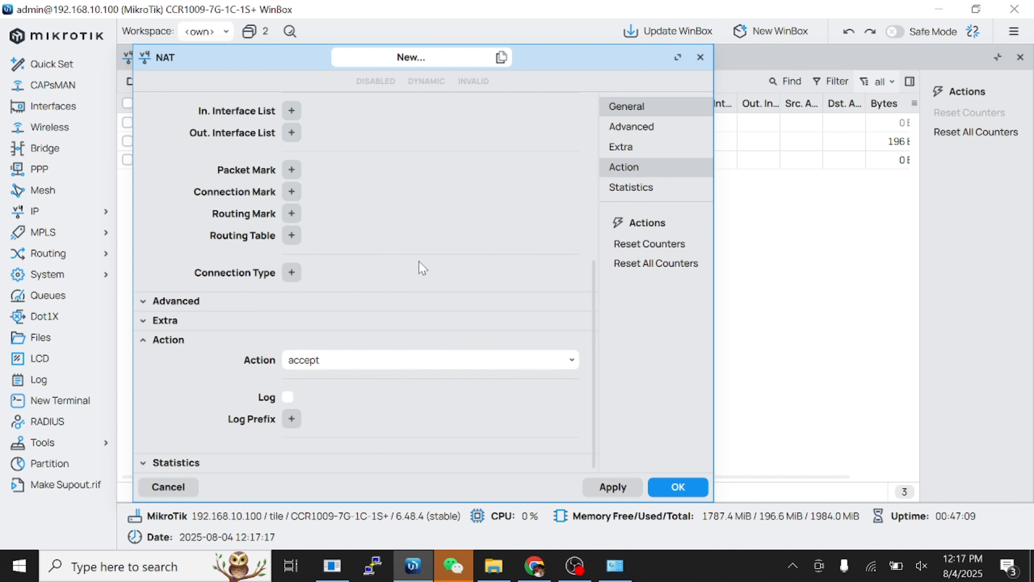
click(370, 368)
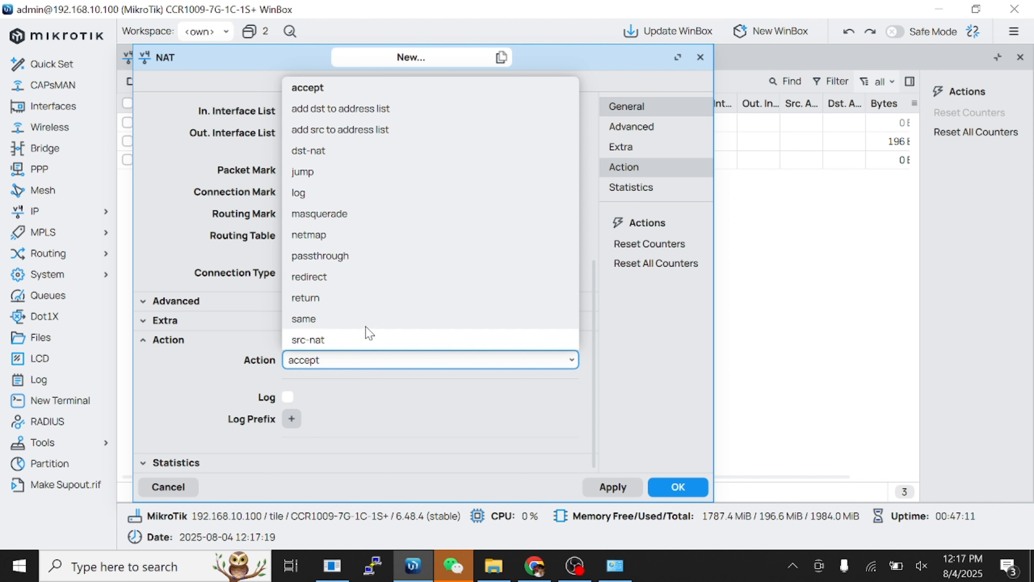
click(350, 155)
scroll(376, 281, down, 1)
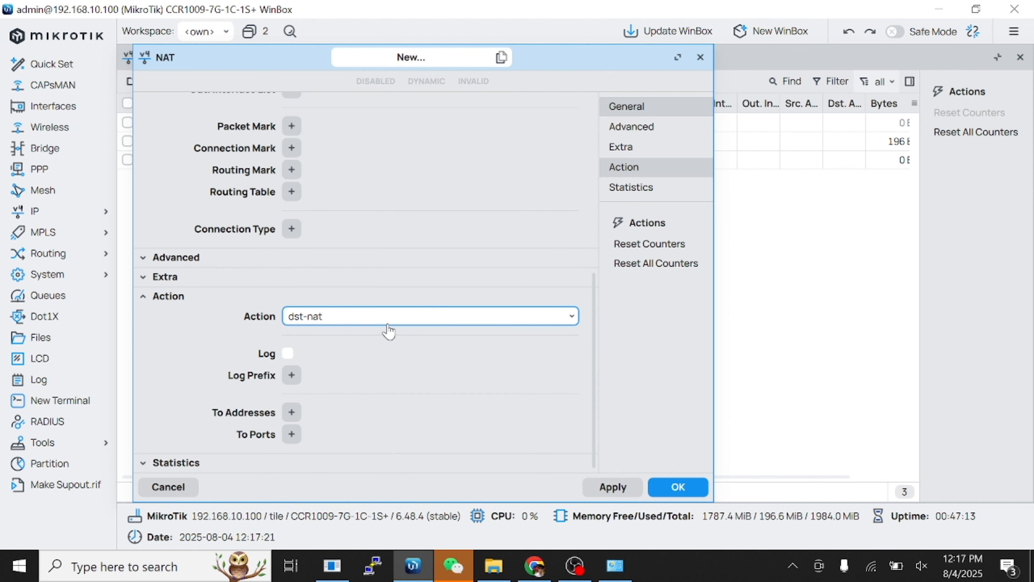
click(291, 412)
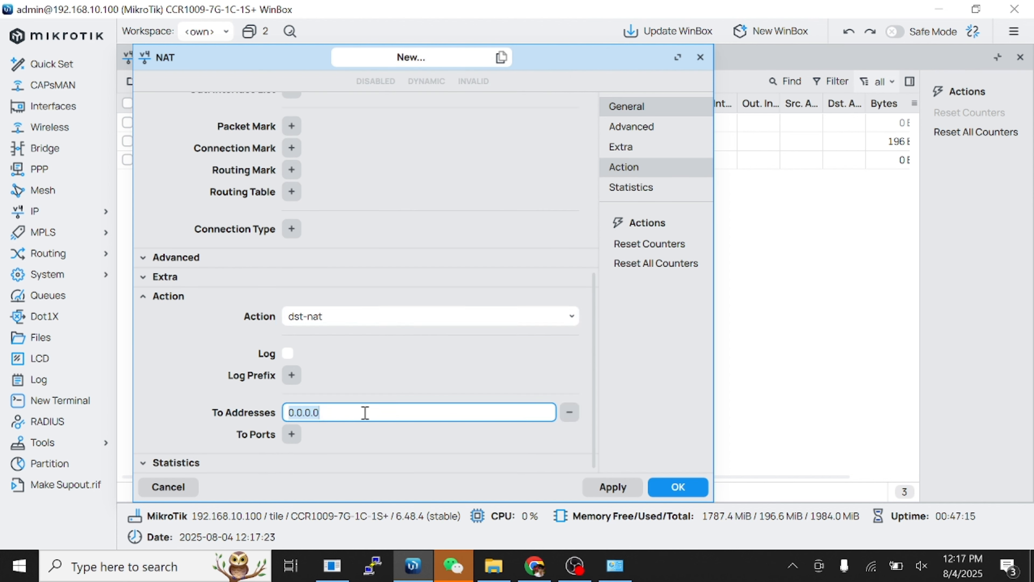
text(172.30.30.2)
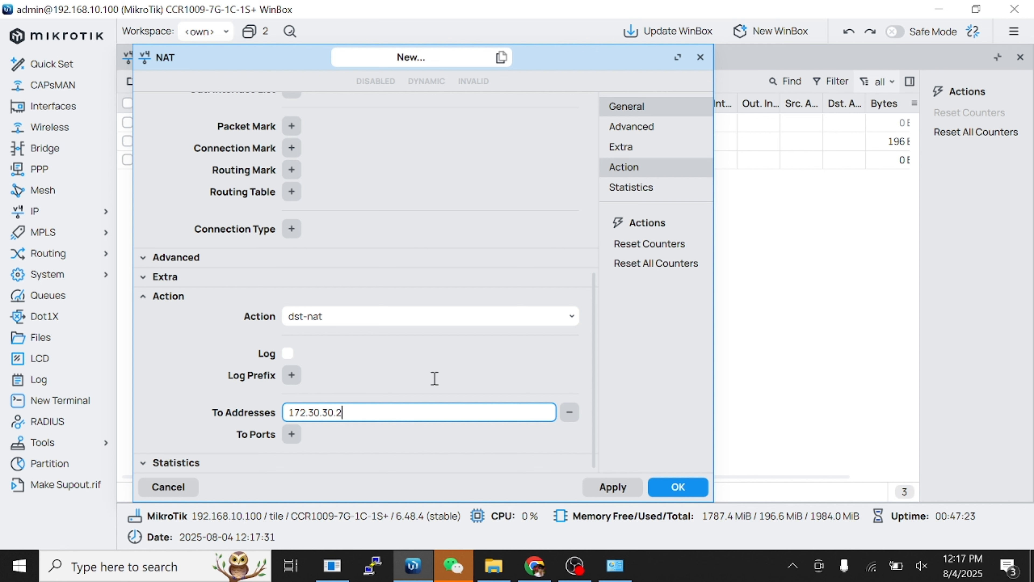
In Chrome, open the OLT's inband settings and enter the sign-in username.
click(535, 570)
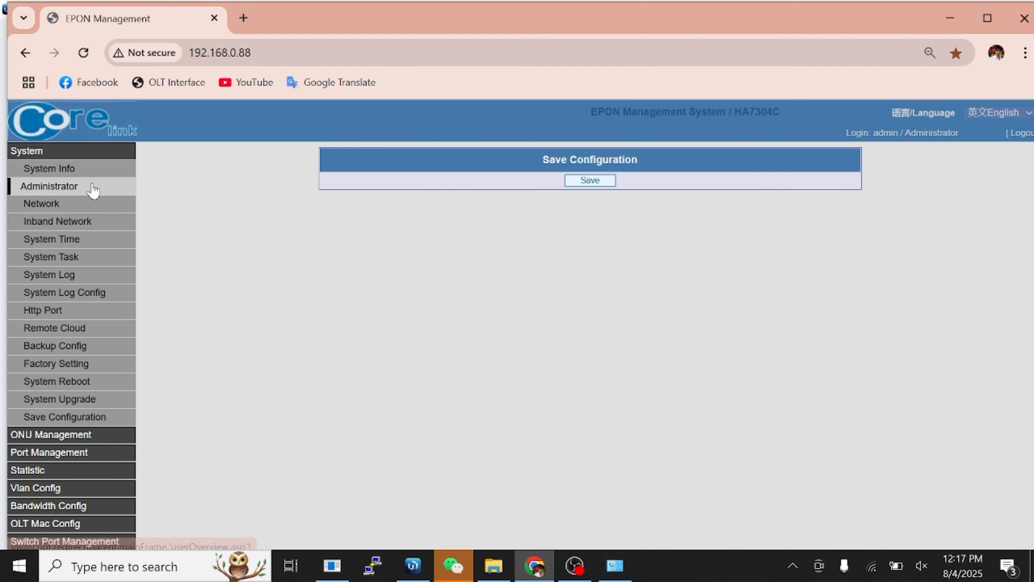
click(82, 229)
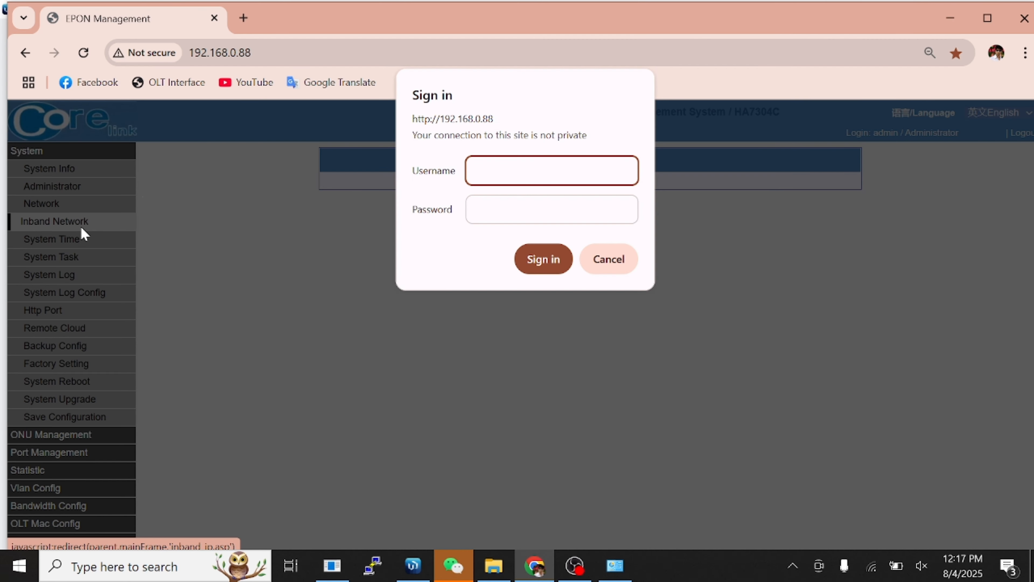
text(admin)
key(Tab)
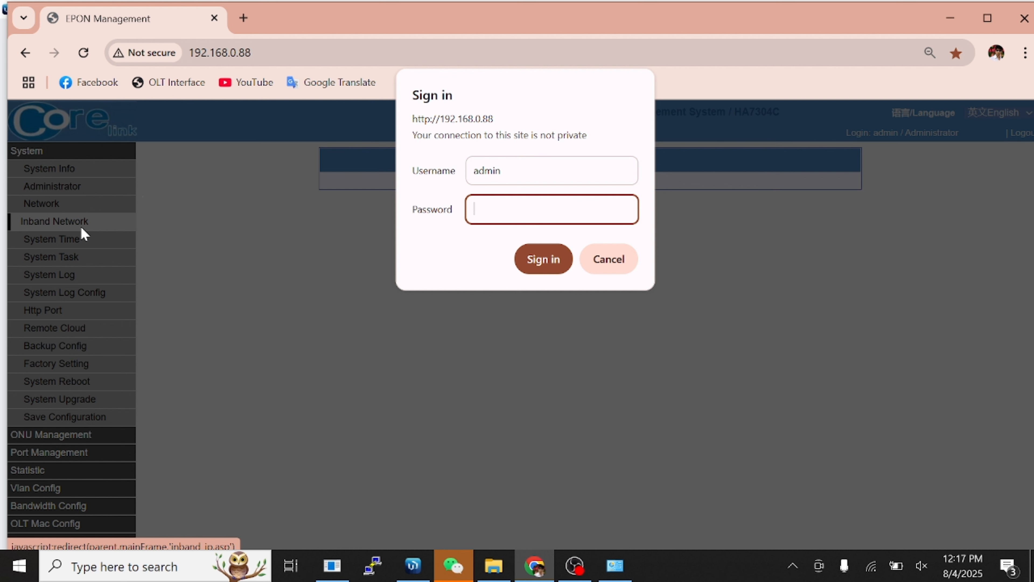
Submit the OLT password, then give the NAT rule To Ports 80 and save it.
text(admin)
key(Return)
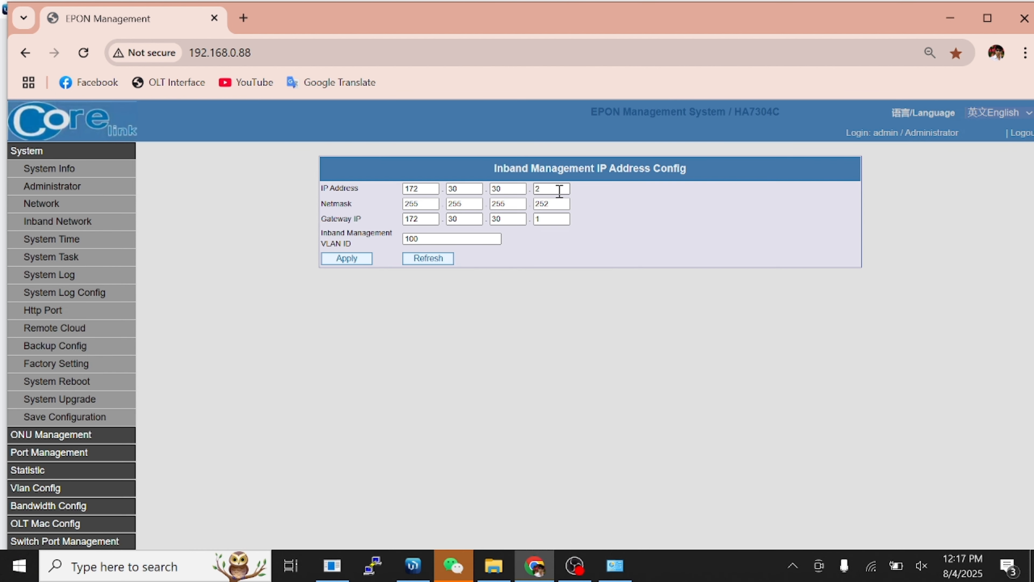
click(428, 565)
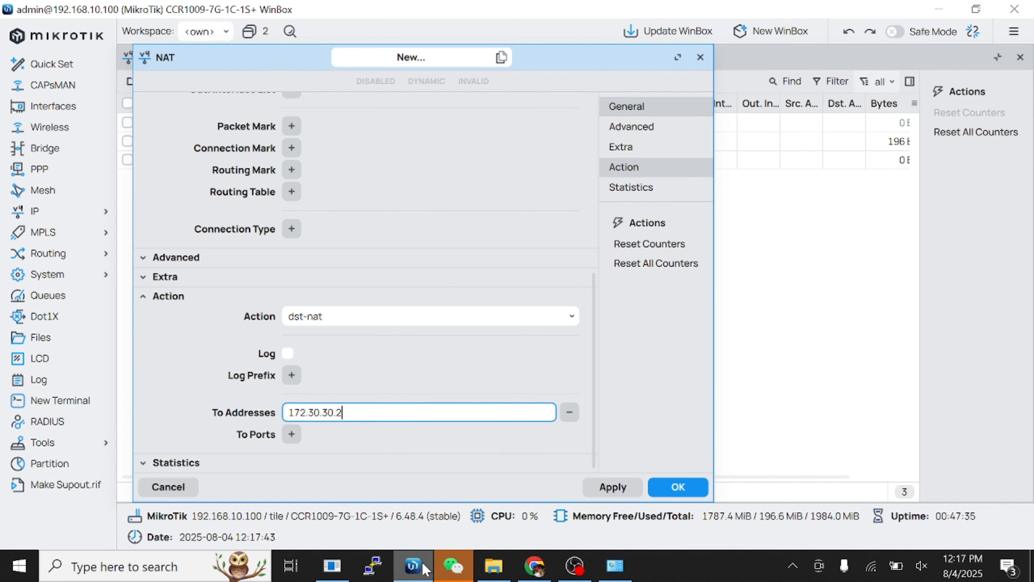
click(292, 434)
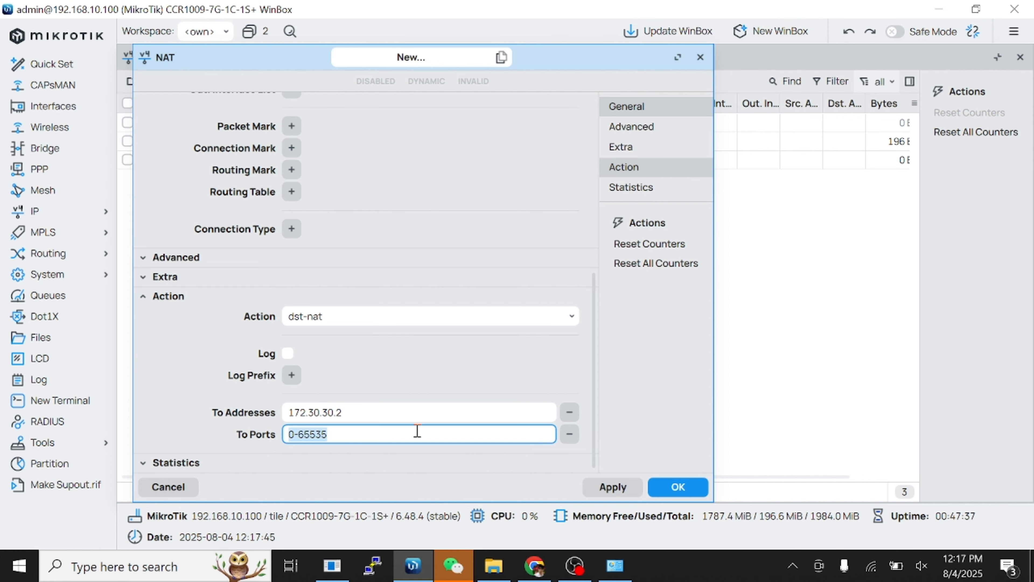
text(80)
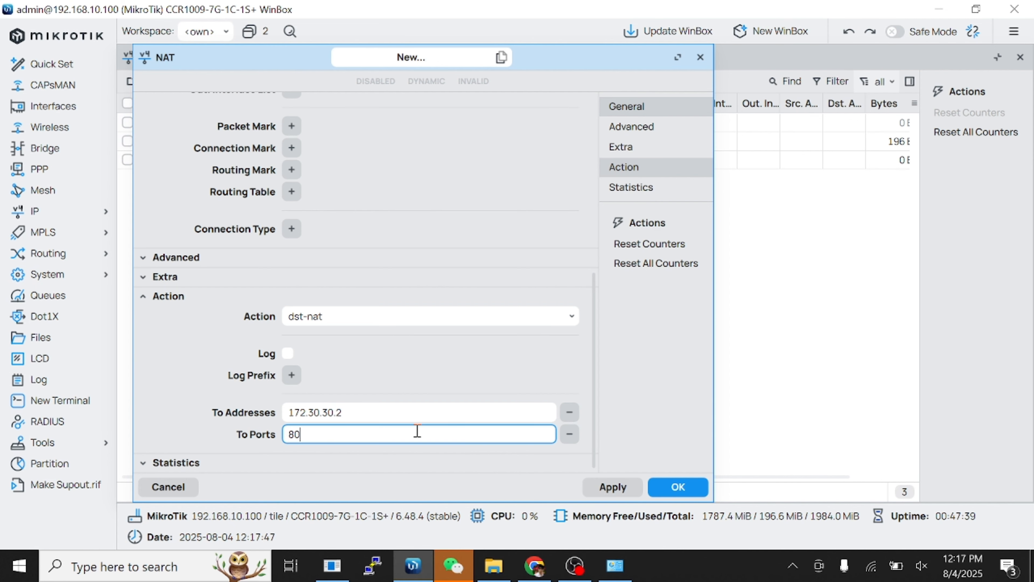
click(611, 487)
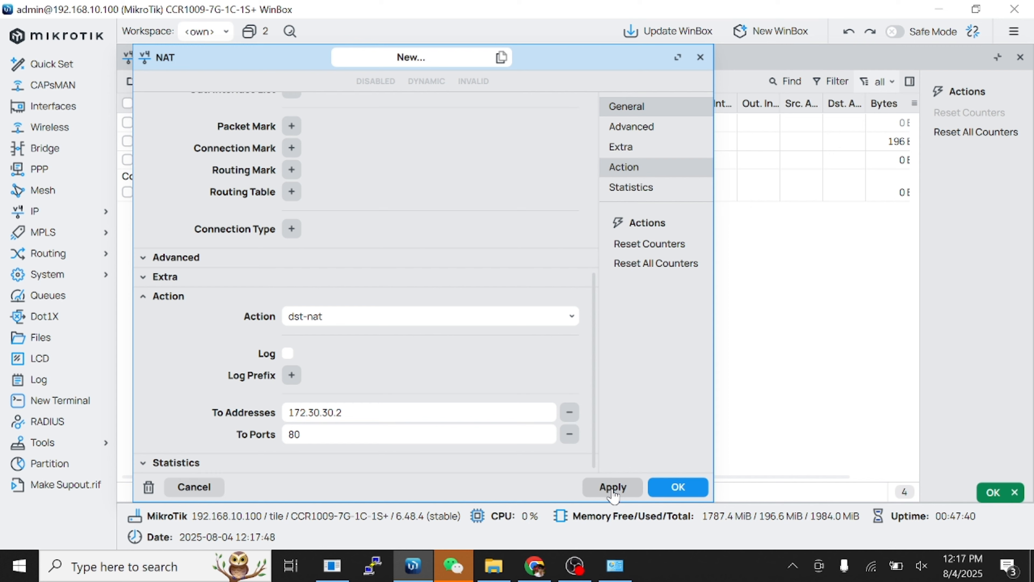
click(670, 494)
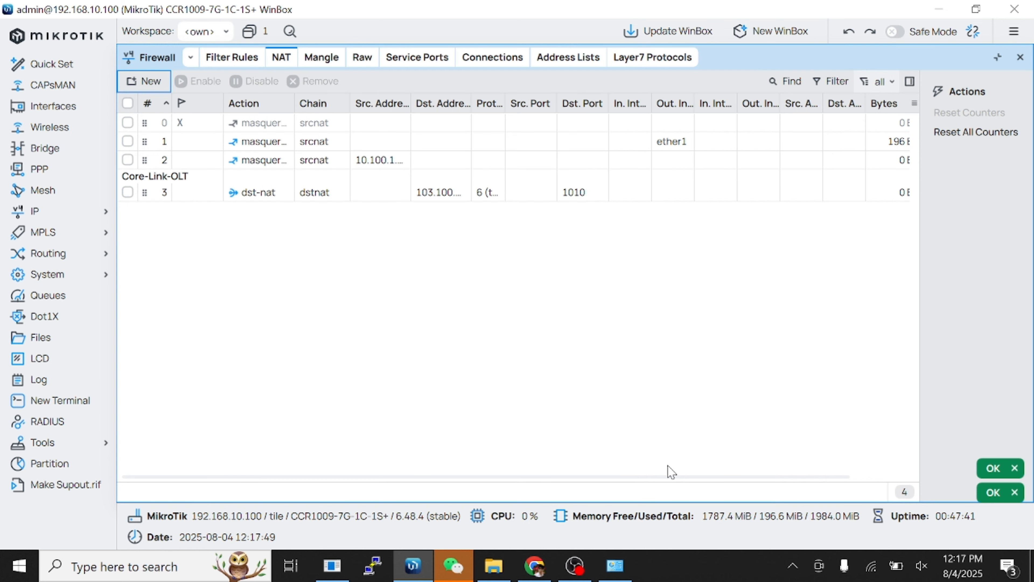
click(524, 579)
Try 103.100.100.100:1010 and 172.30.30.2 in new Chrome tabs, then return to EPON Management.
click(245, 17)
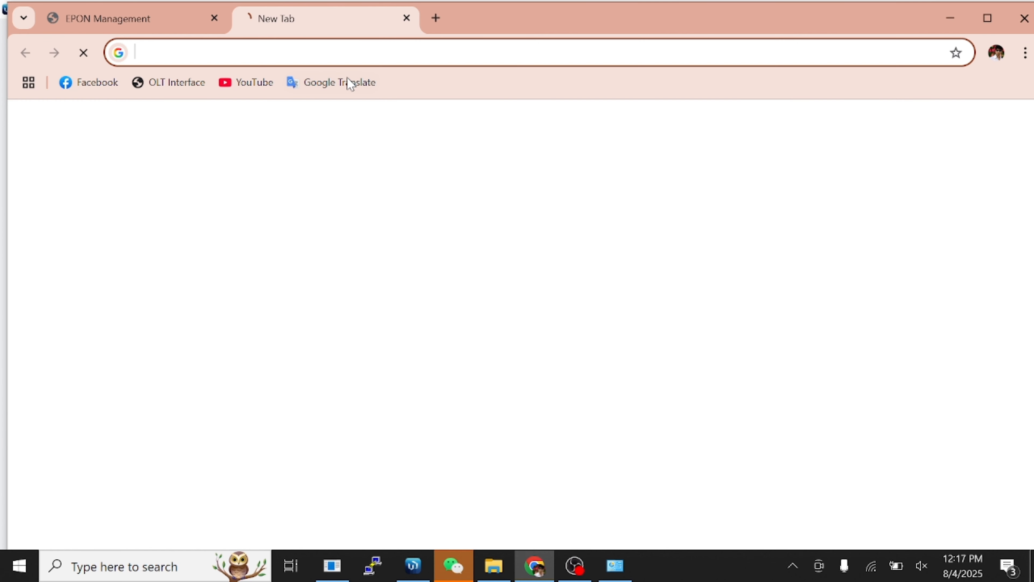
text(103)
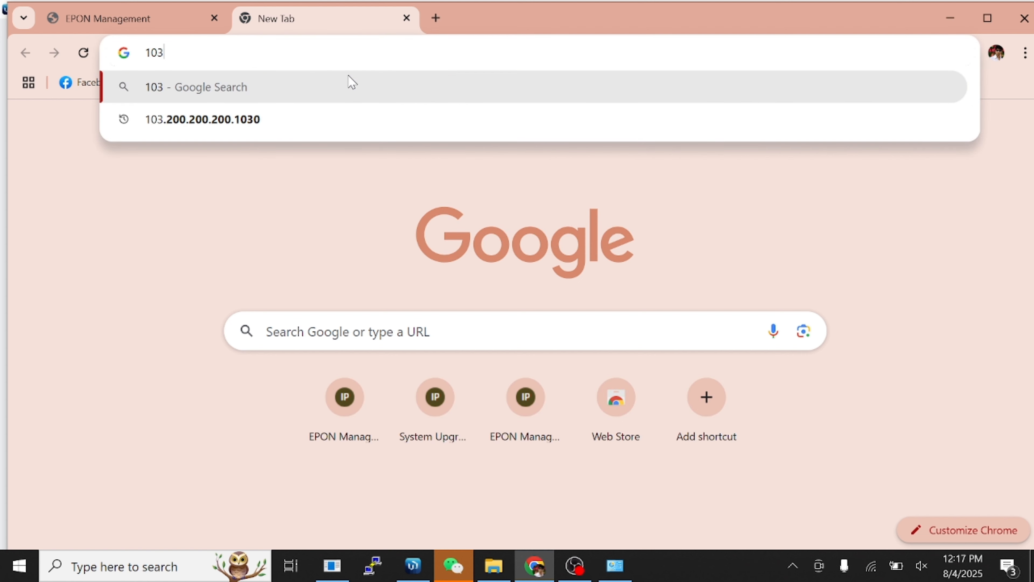
text(.100.100.)
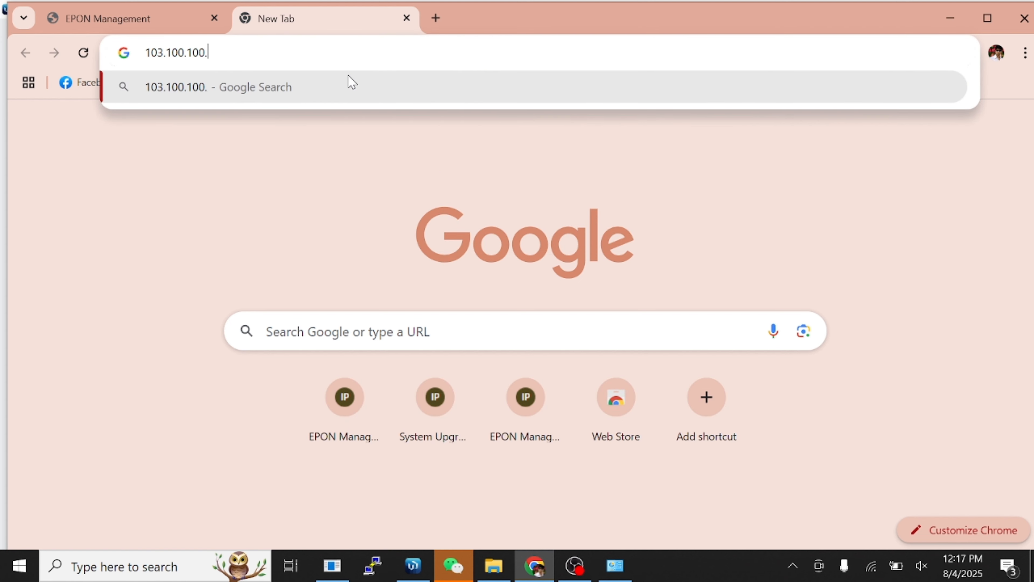
text(100)
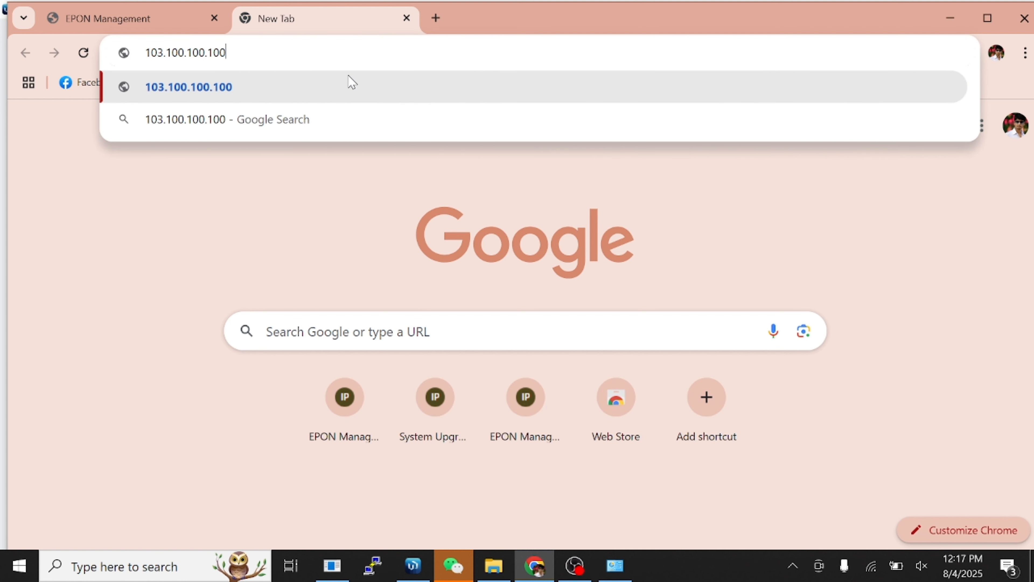
text(:1010)
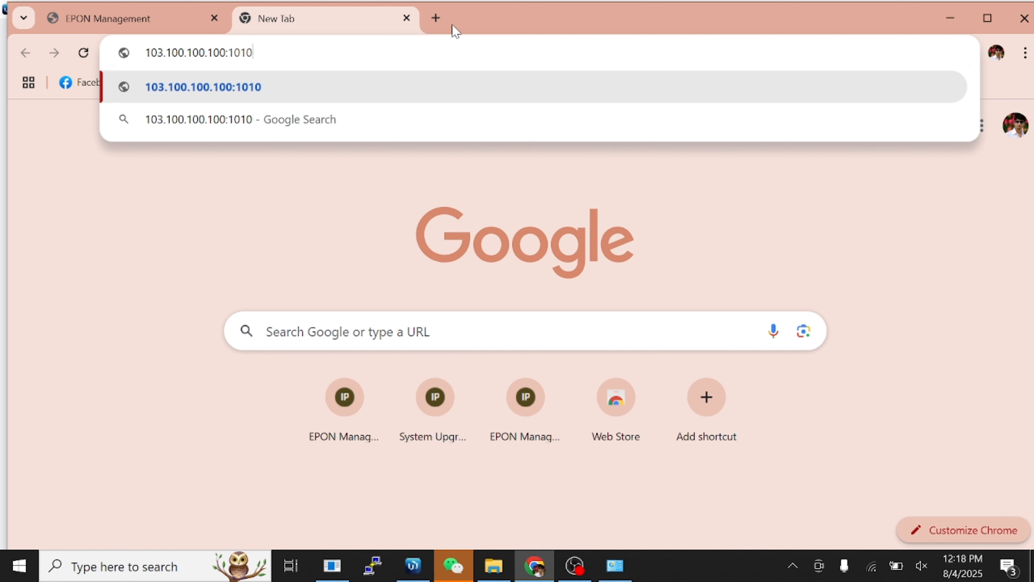
click(435, 18)
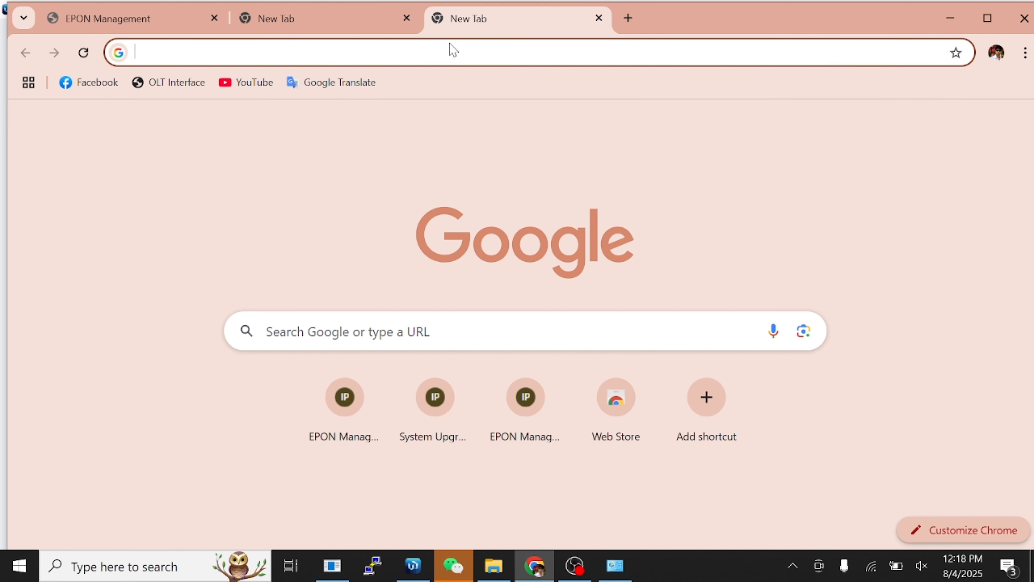
text(17)
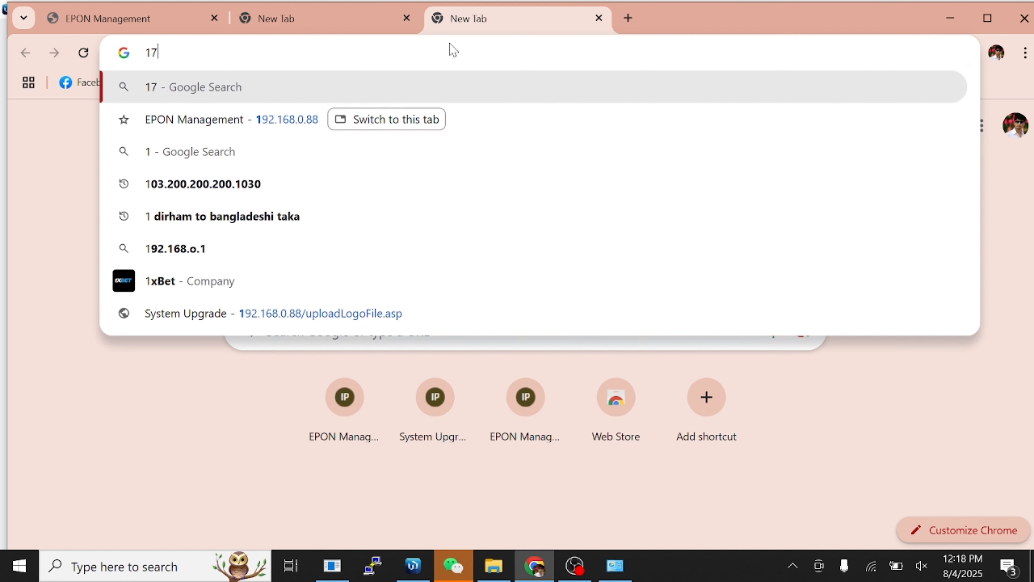
text(2.30.)
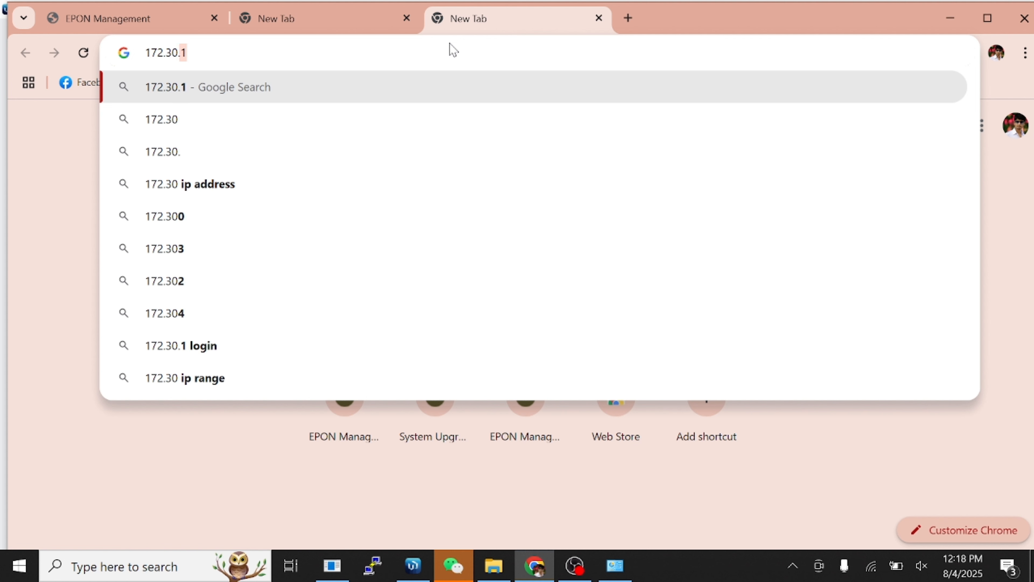
text(30.2)
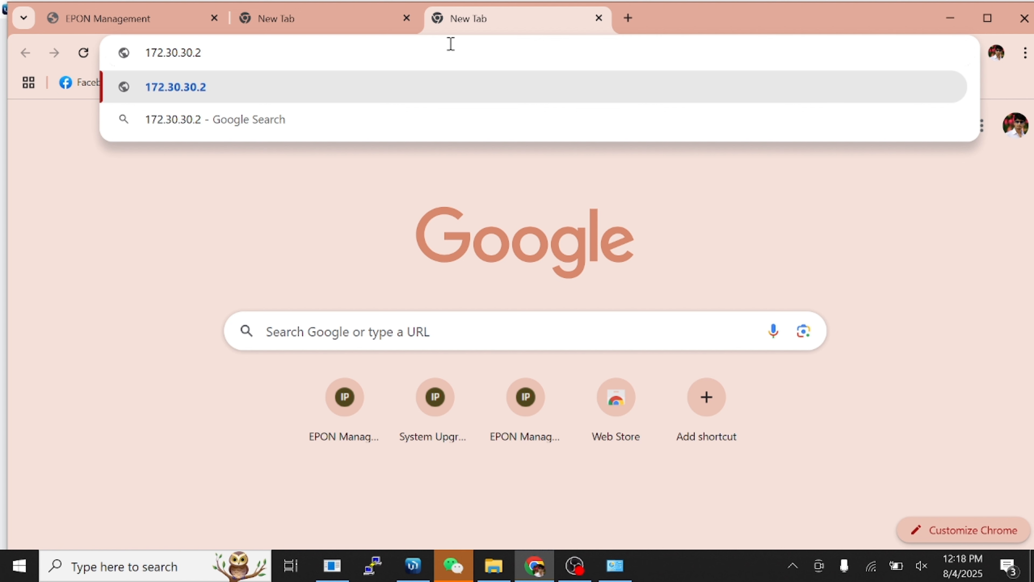
click(284, 203)
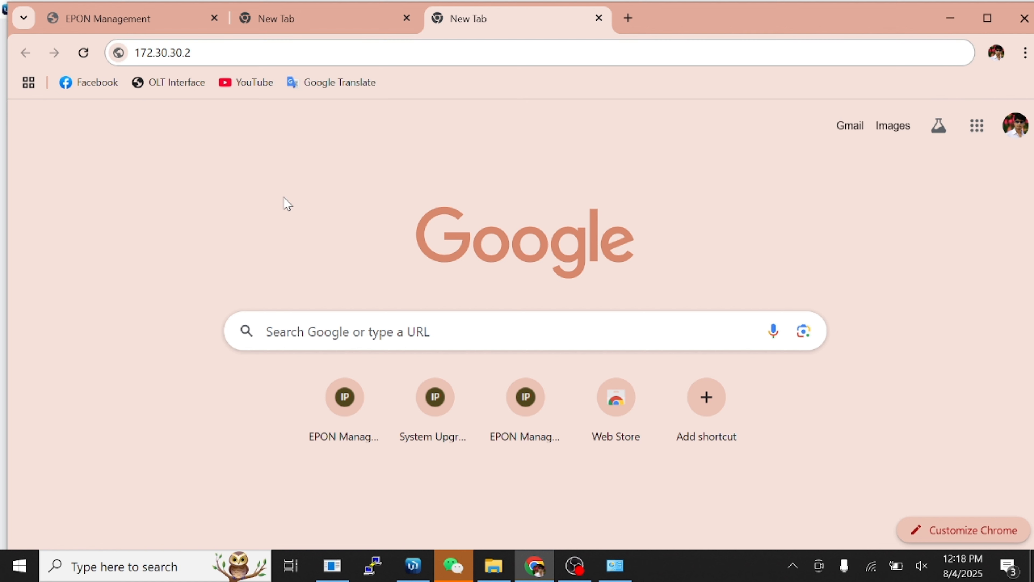
click(558, 49)
click(318, 156)
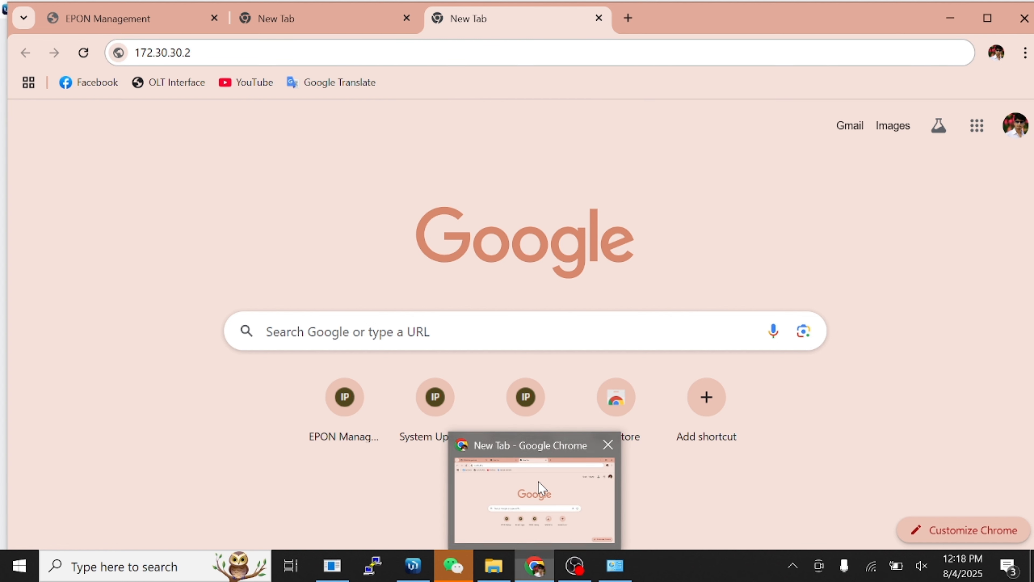
click(148, 18)
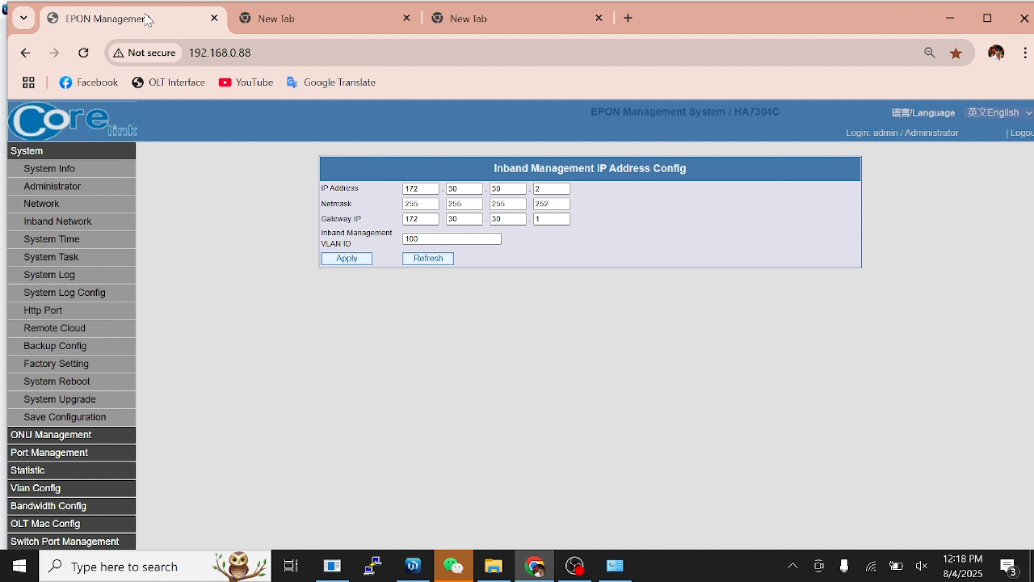
Make uplinks G2 and G4 trunk ports tagging VLANs 201-204 and 203-204.
click(91, 153)
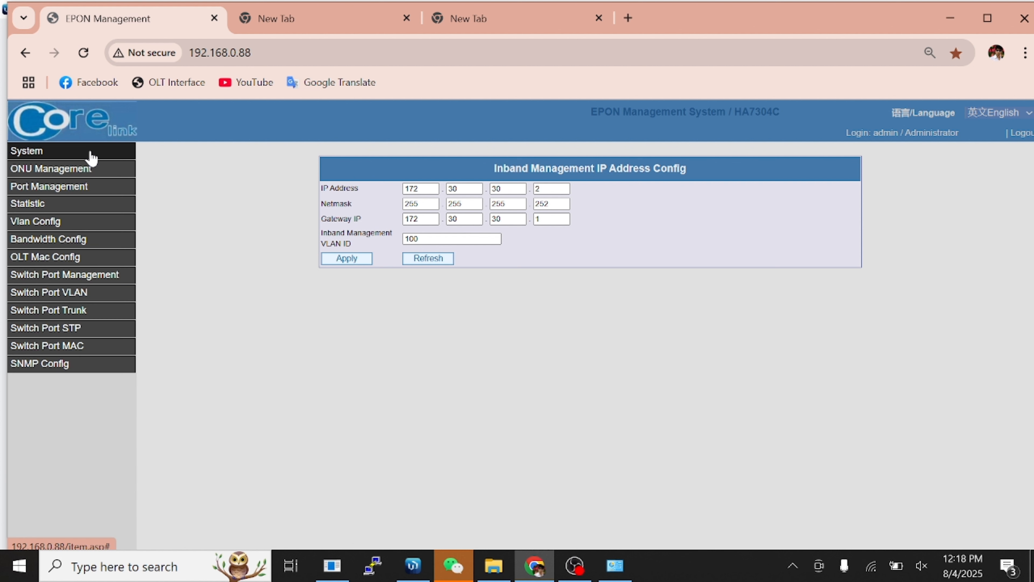
click(96, 296)
click(91, 316)
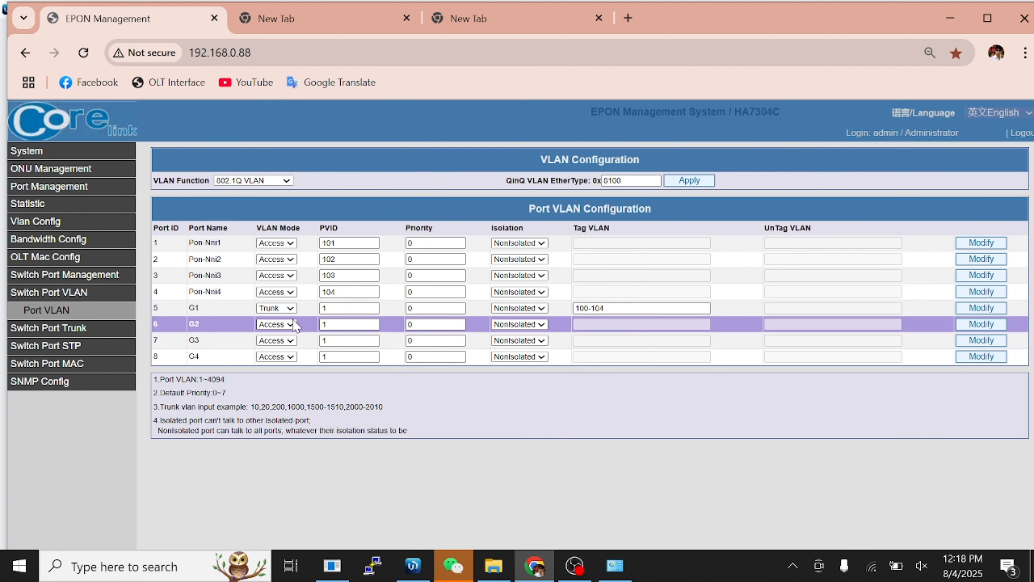
click(284, 325)
click(280, 359)
click(606, 324)
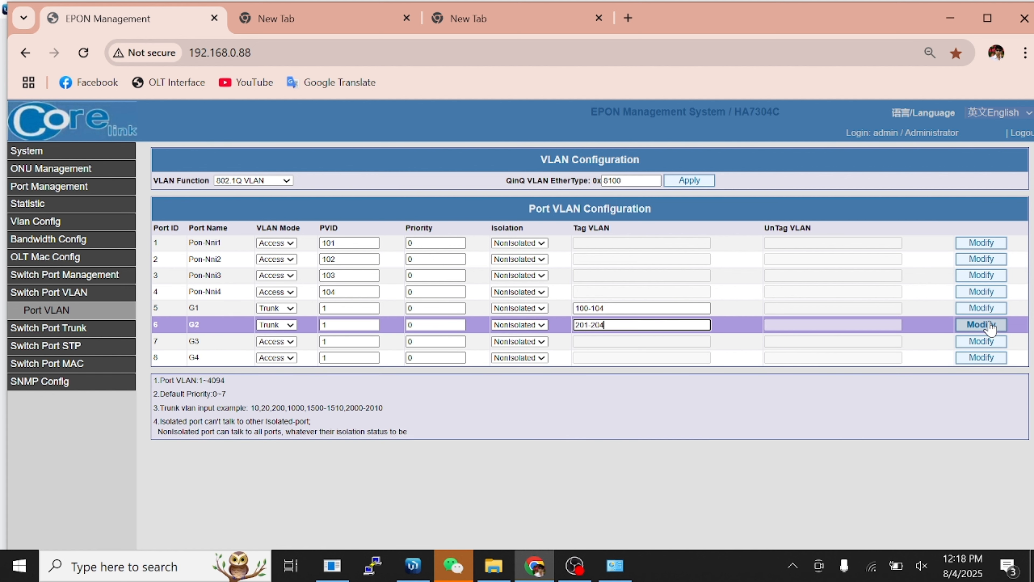
click(981, 324)
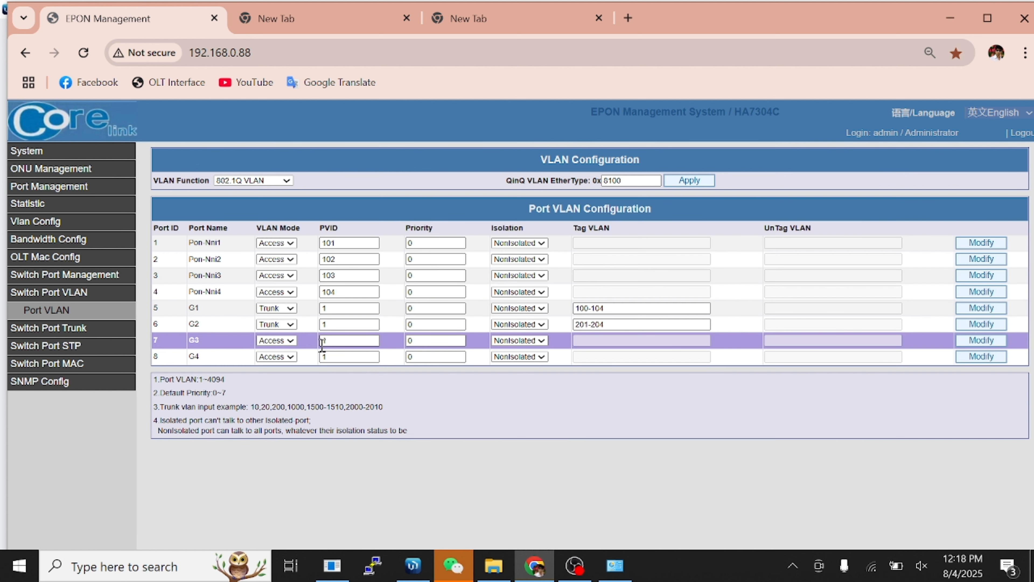
click(291, 358)
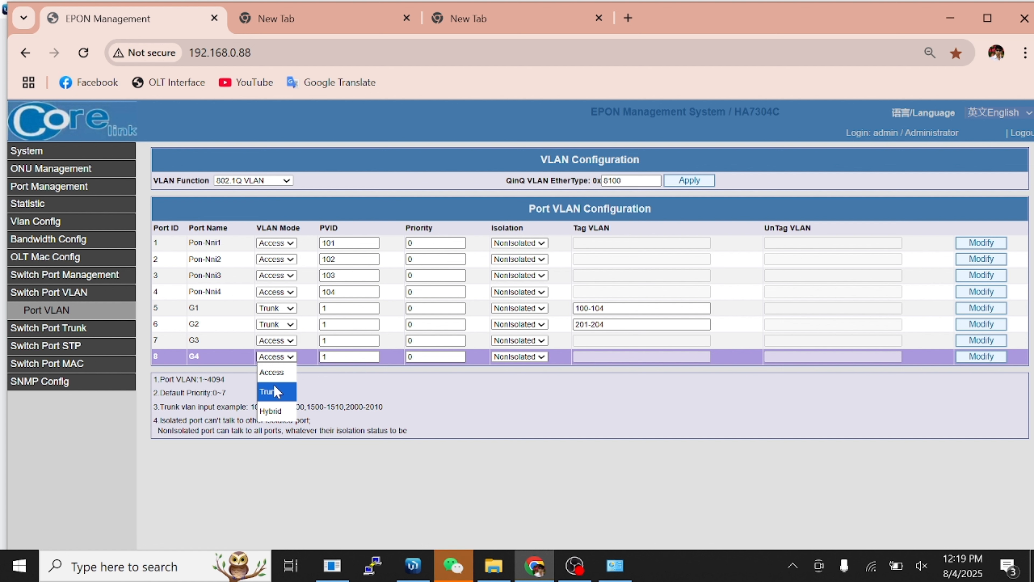
click(277, 392)
click(597, 356)
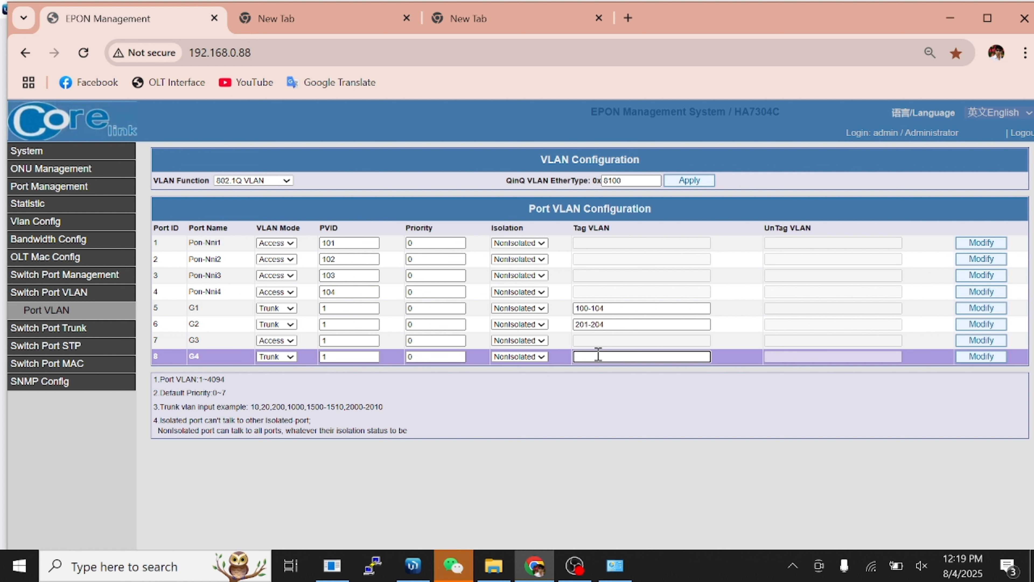
text(203-204)
click(973, 358)
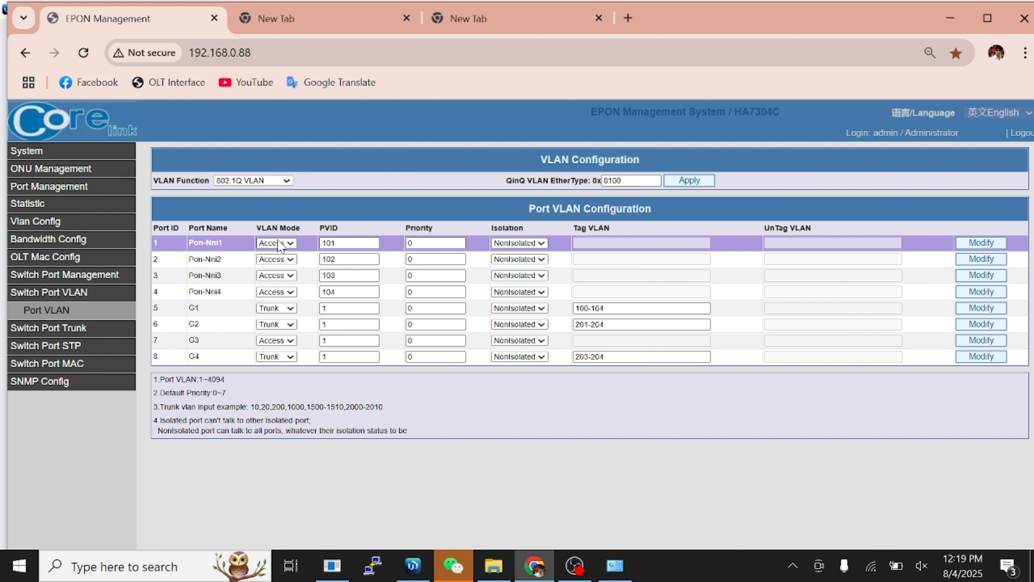
Make Pon-Nni1 and Pon-Nni2 trunk ports tagging VLANs 201 and 202.
click(279, 244)
click(279, 276)
click(590, 245)
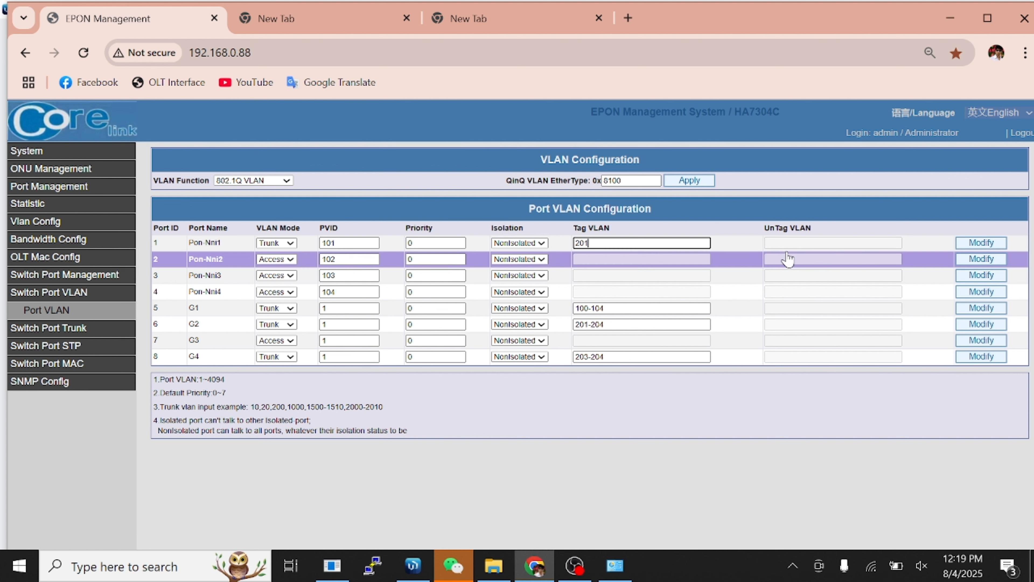
click(981, 243)
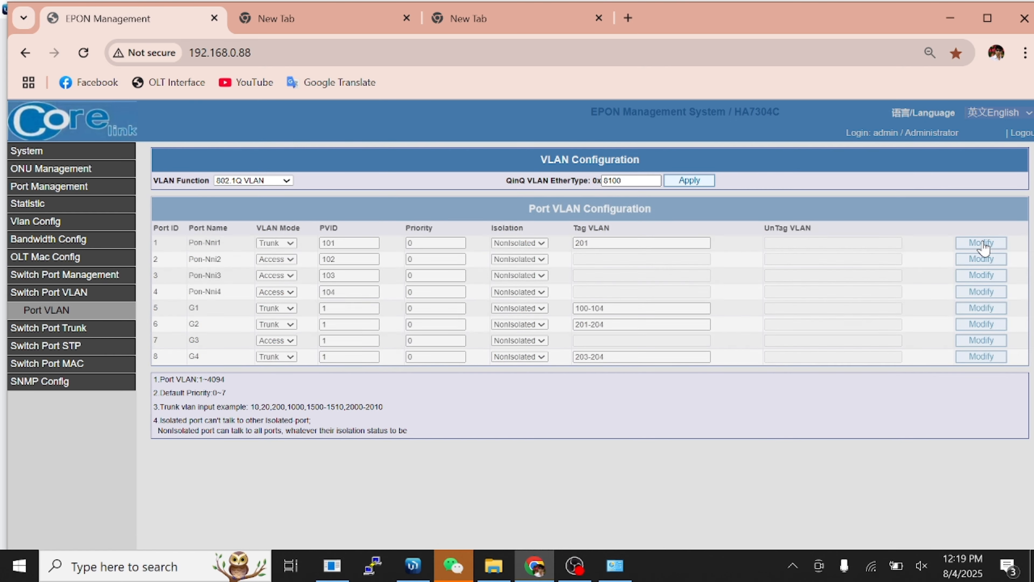
click(289, 259)
click(272, 293)
click(599, 256)
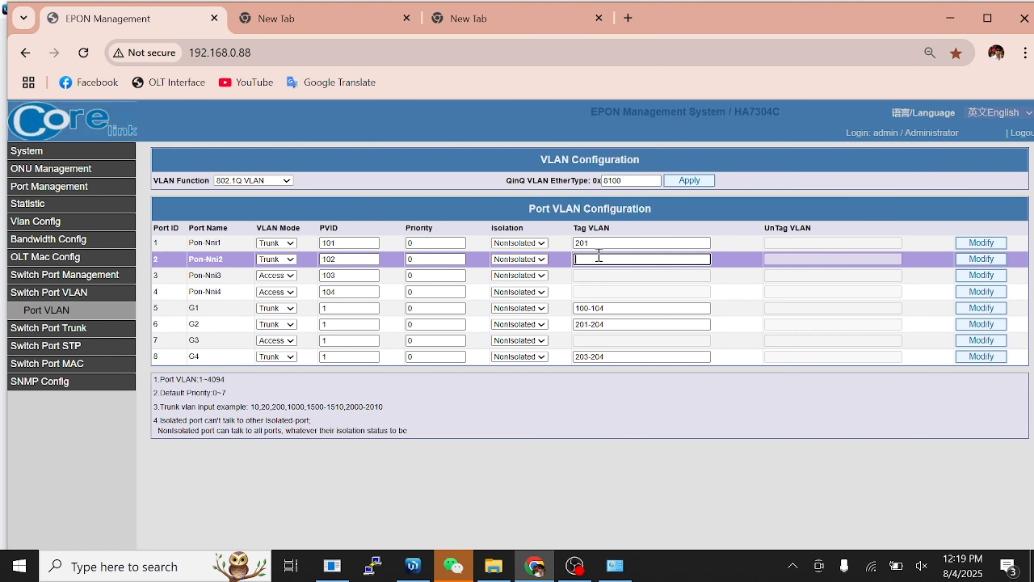
text(202)
click(972, 259)
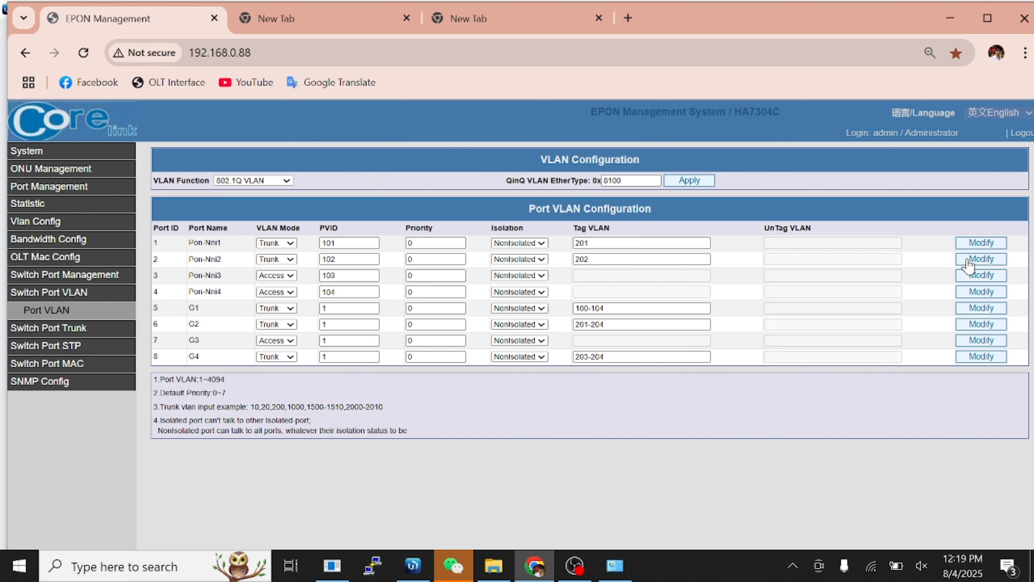
click(605, 324)
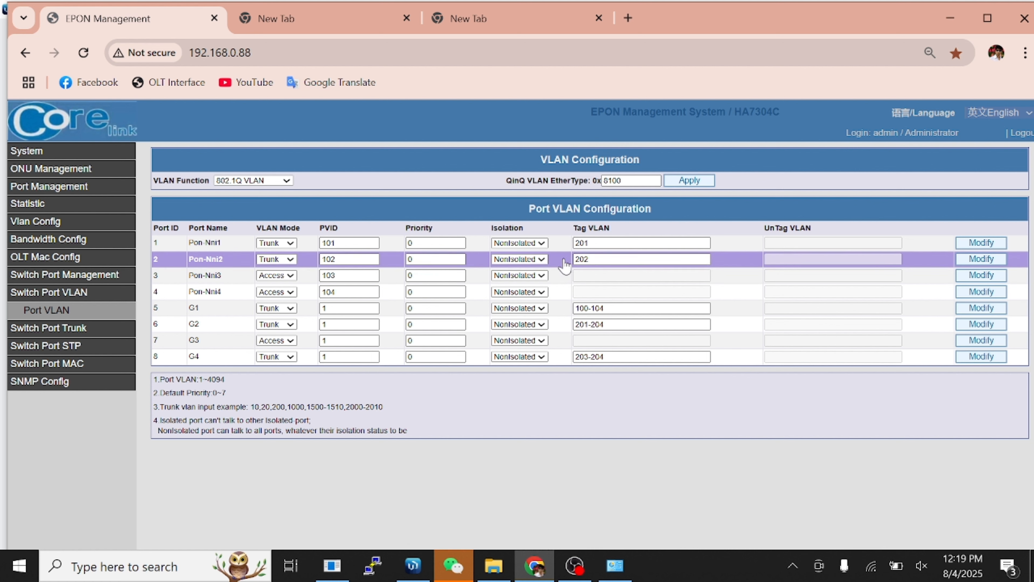
Set port 0/1:1_1 of ONU 0/1:1 to Tag mode with PVID 201, then return to the ONU list.
click(51, 223)
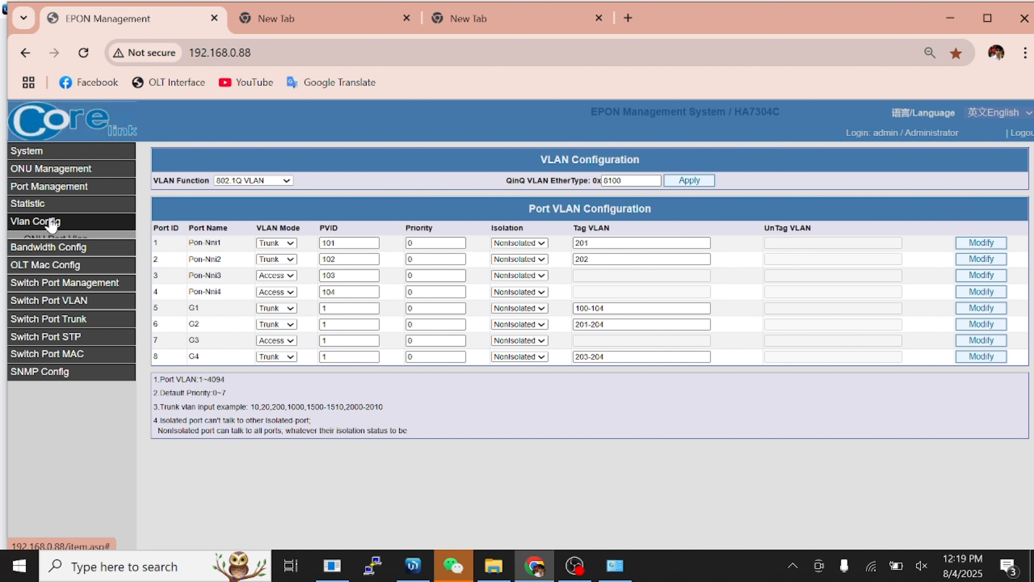
click(59, 243)
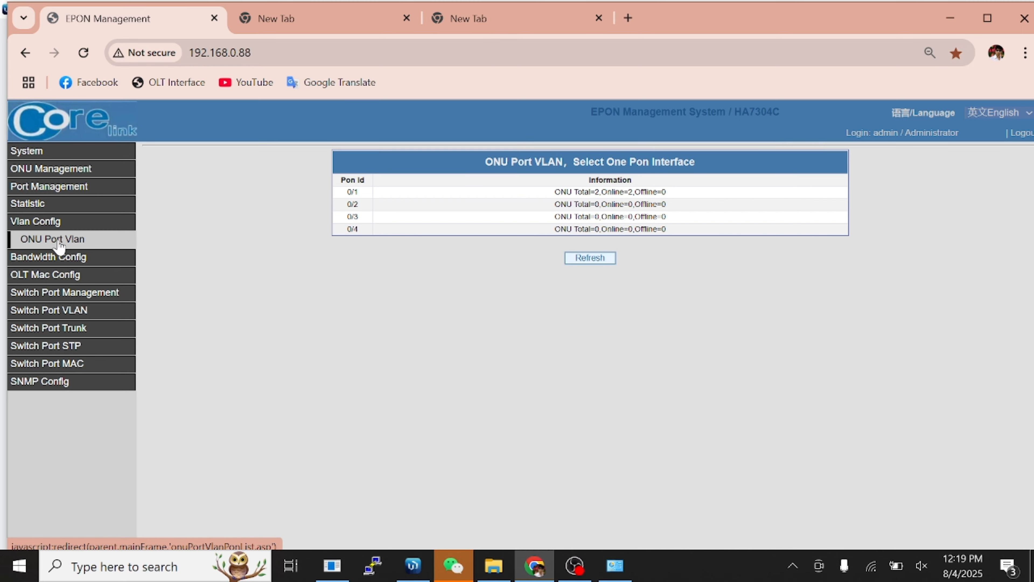
click(618, 191)
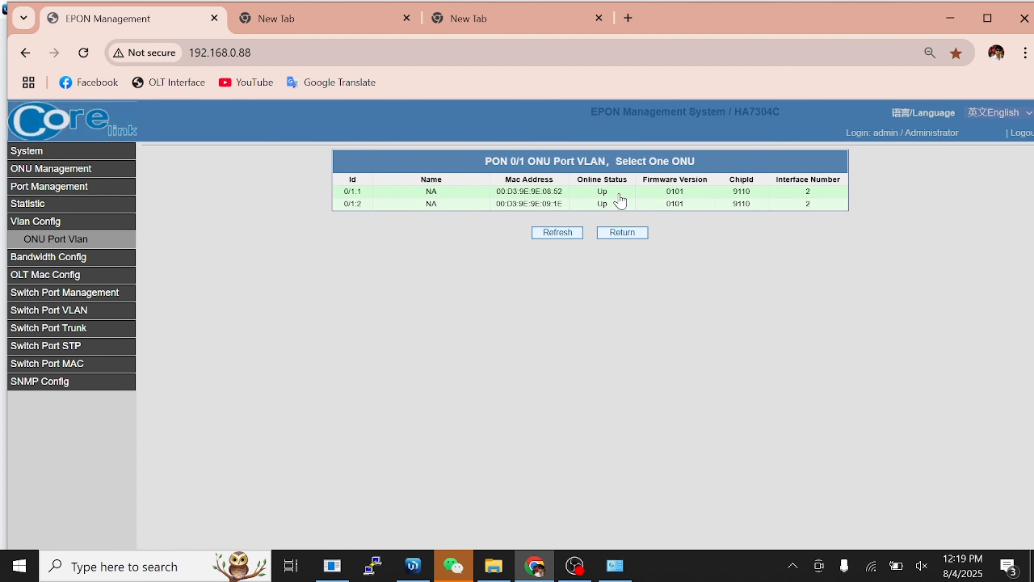
click(486, 195)
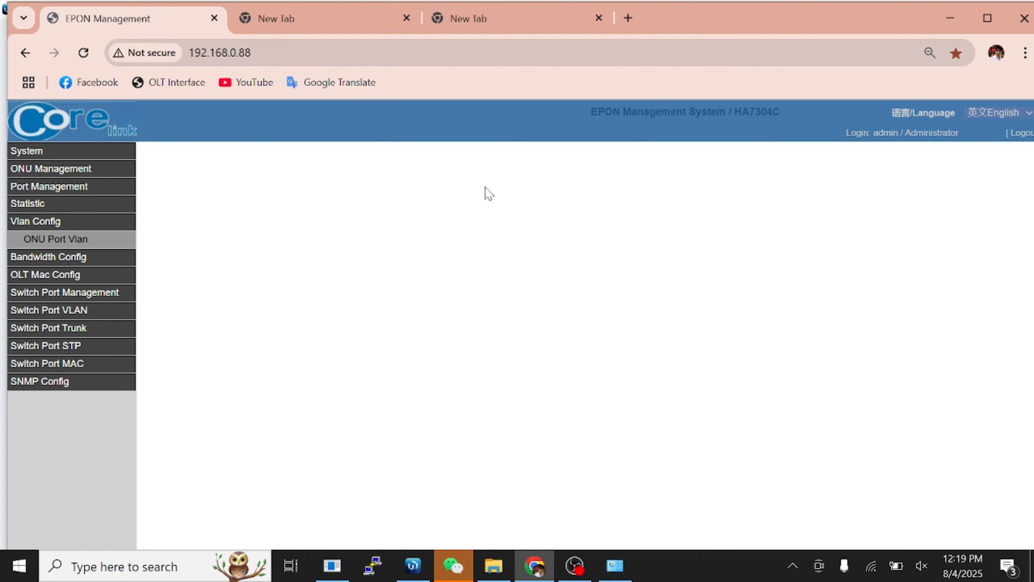
click(411, 195)
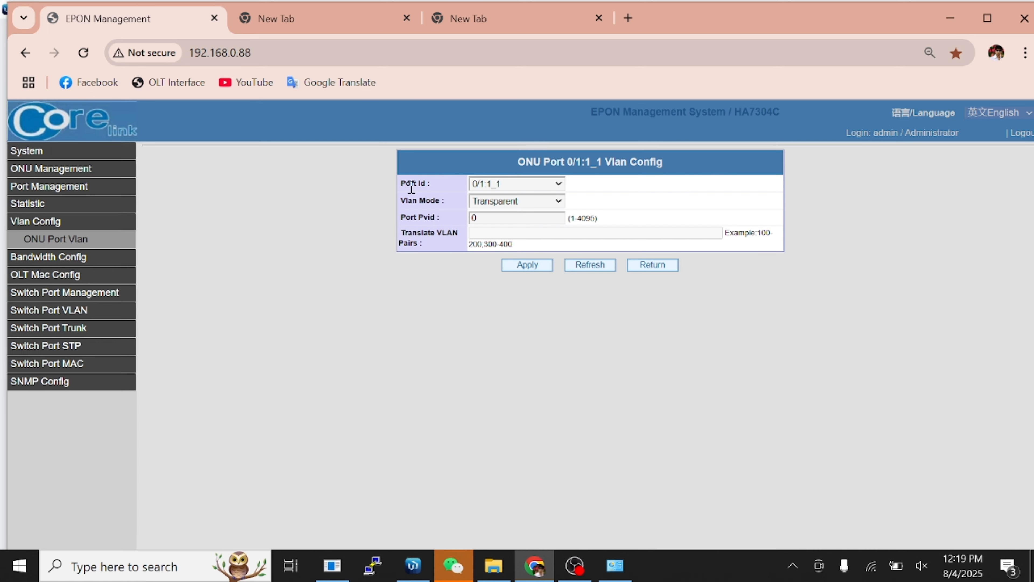
click(542, 203)
click(513, 231)
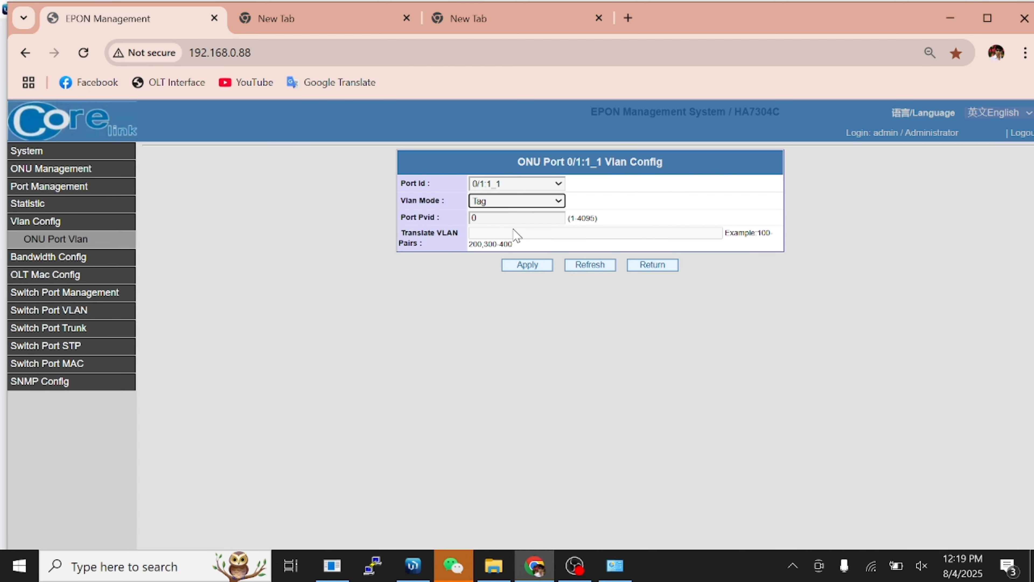
click(532, 219)
key(BackSpace)
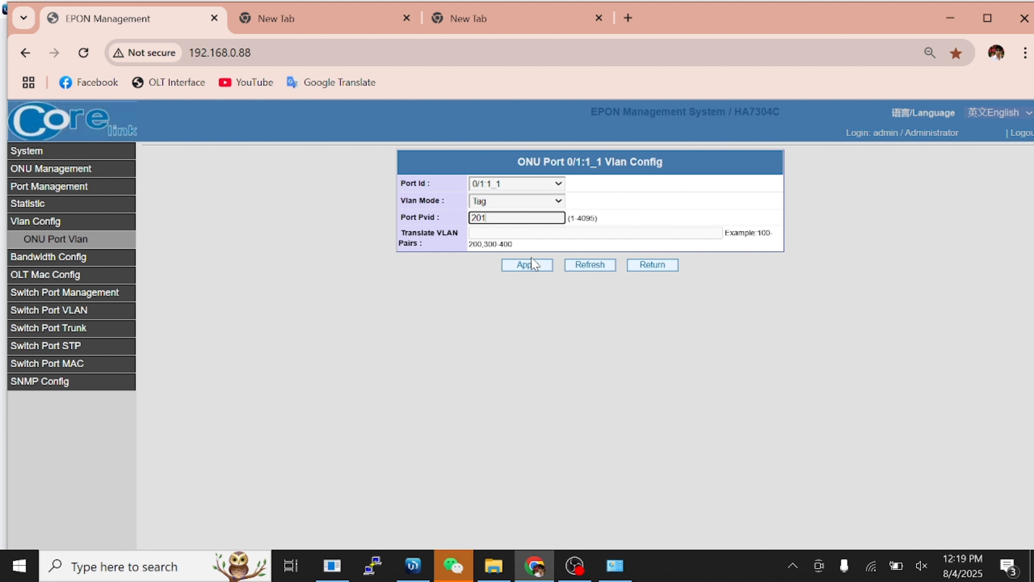
click(531, 266)
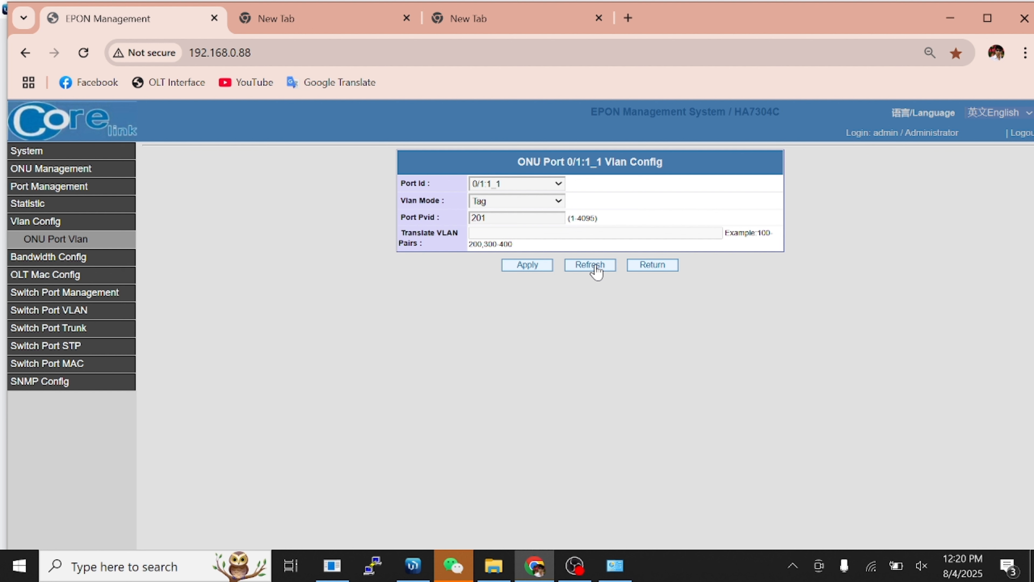
click(647, 265)
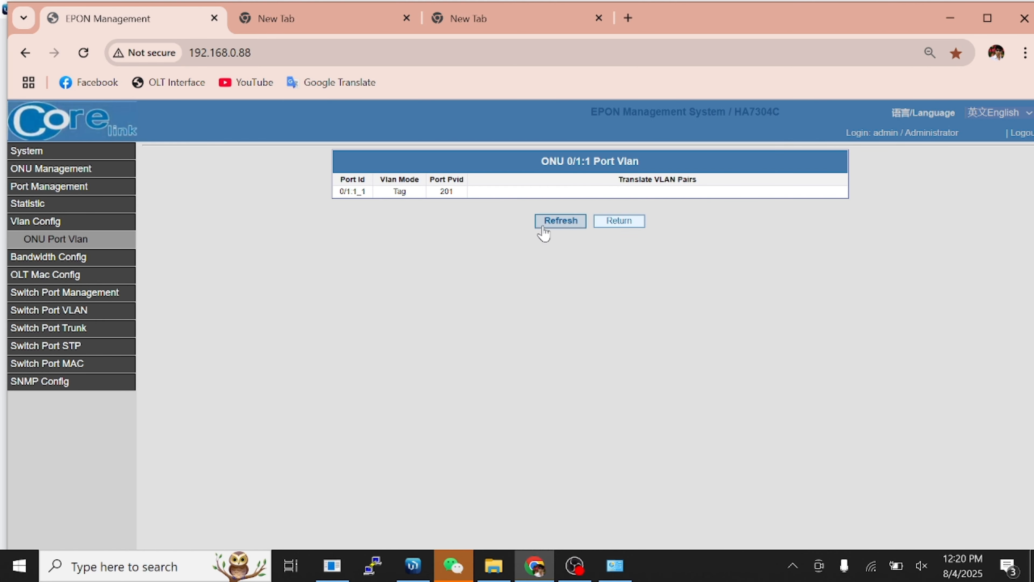
click(622, 224)
click(66, 153)
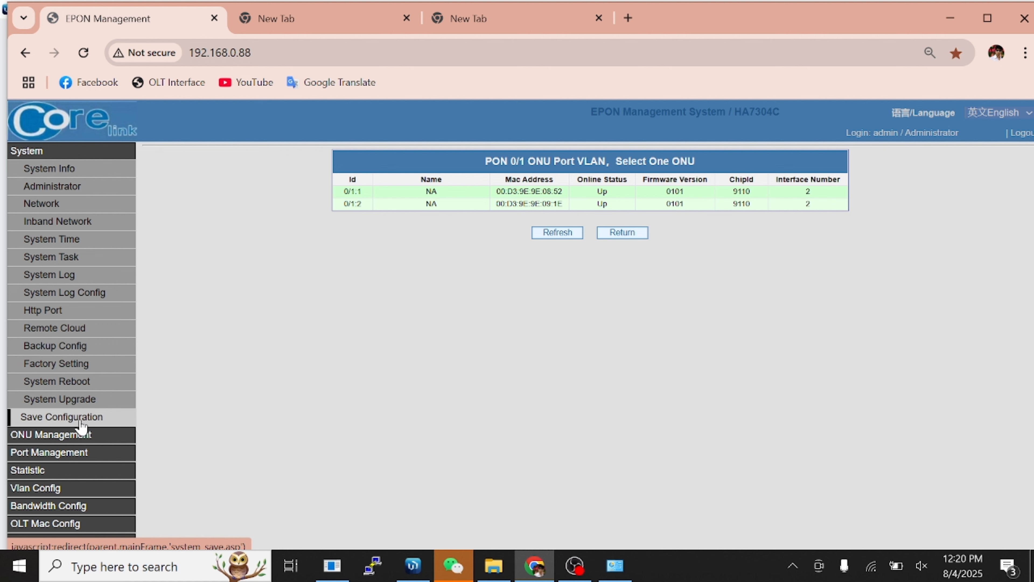
Save the OLT configuration under System > Save Configuration and acknowledge Configure Success.
click(75, 420)
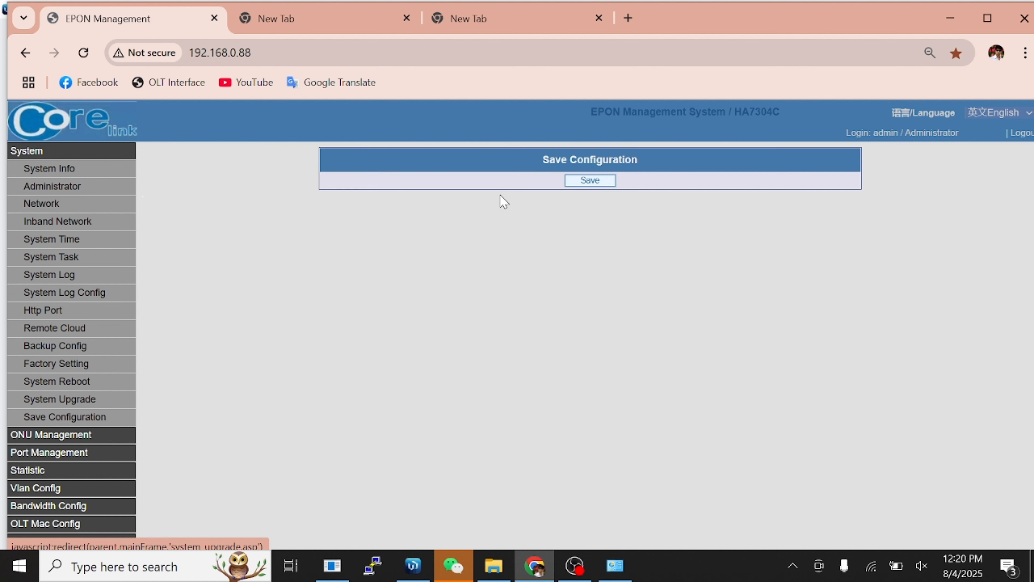
click(568, 182)
click(595, 156)
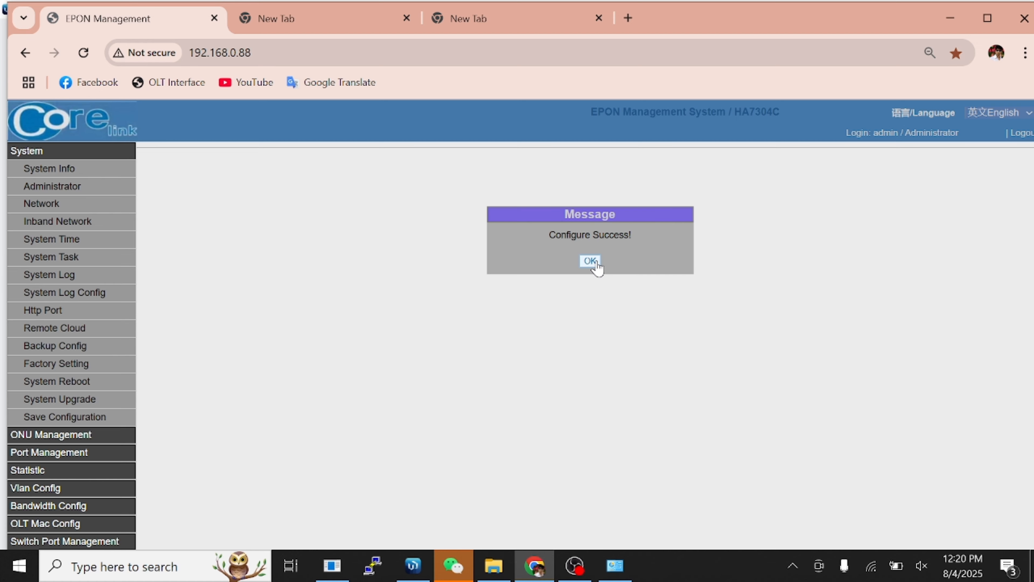
click(594, 262)
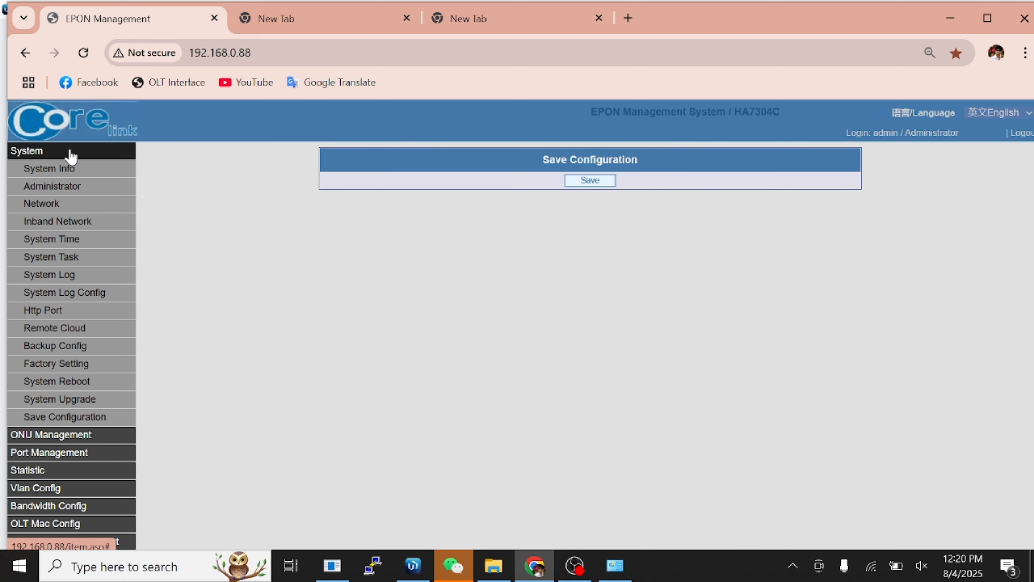
click(71, 155)
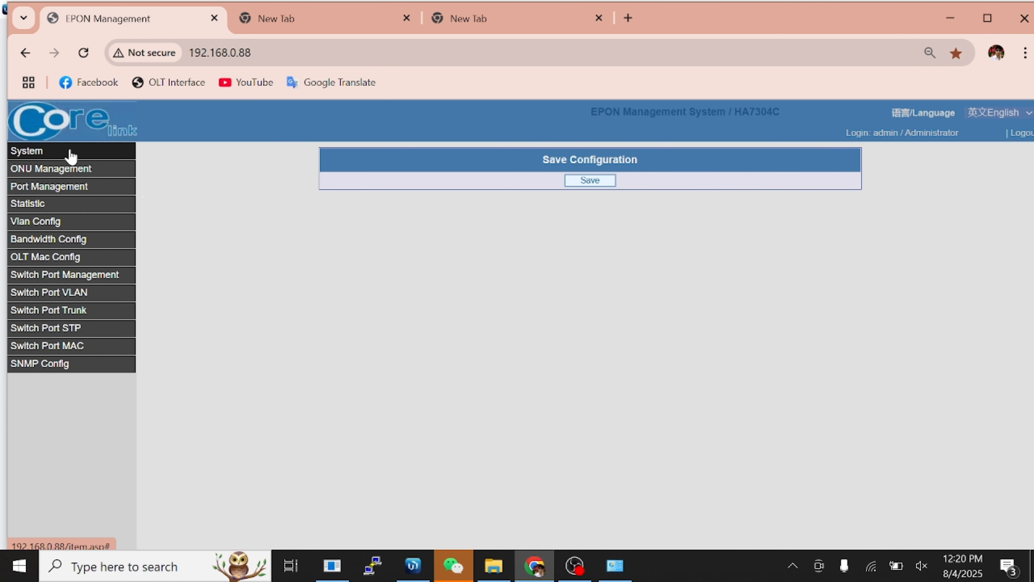